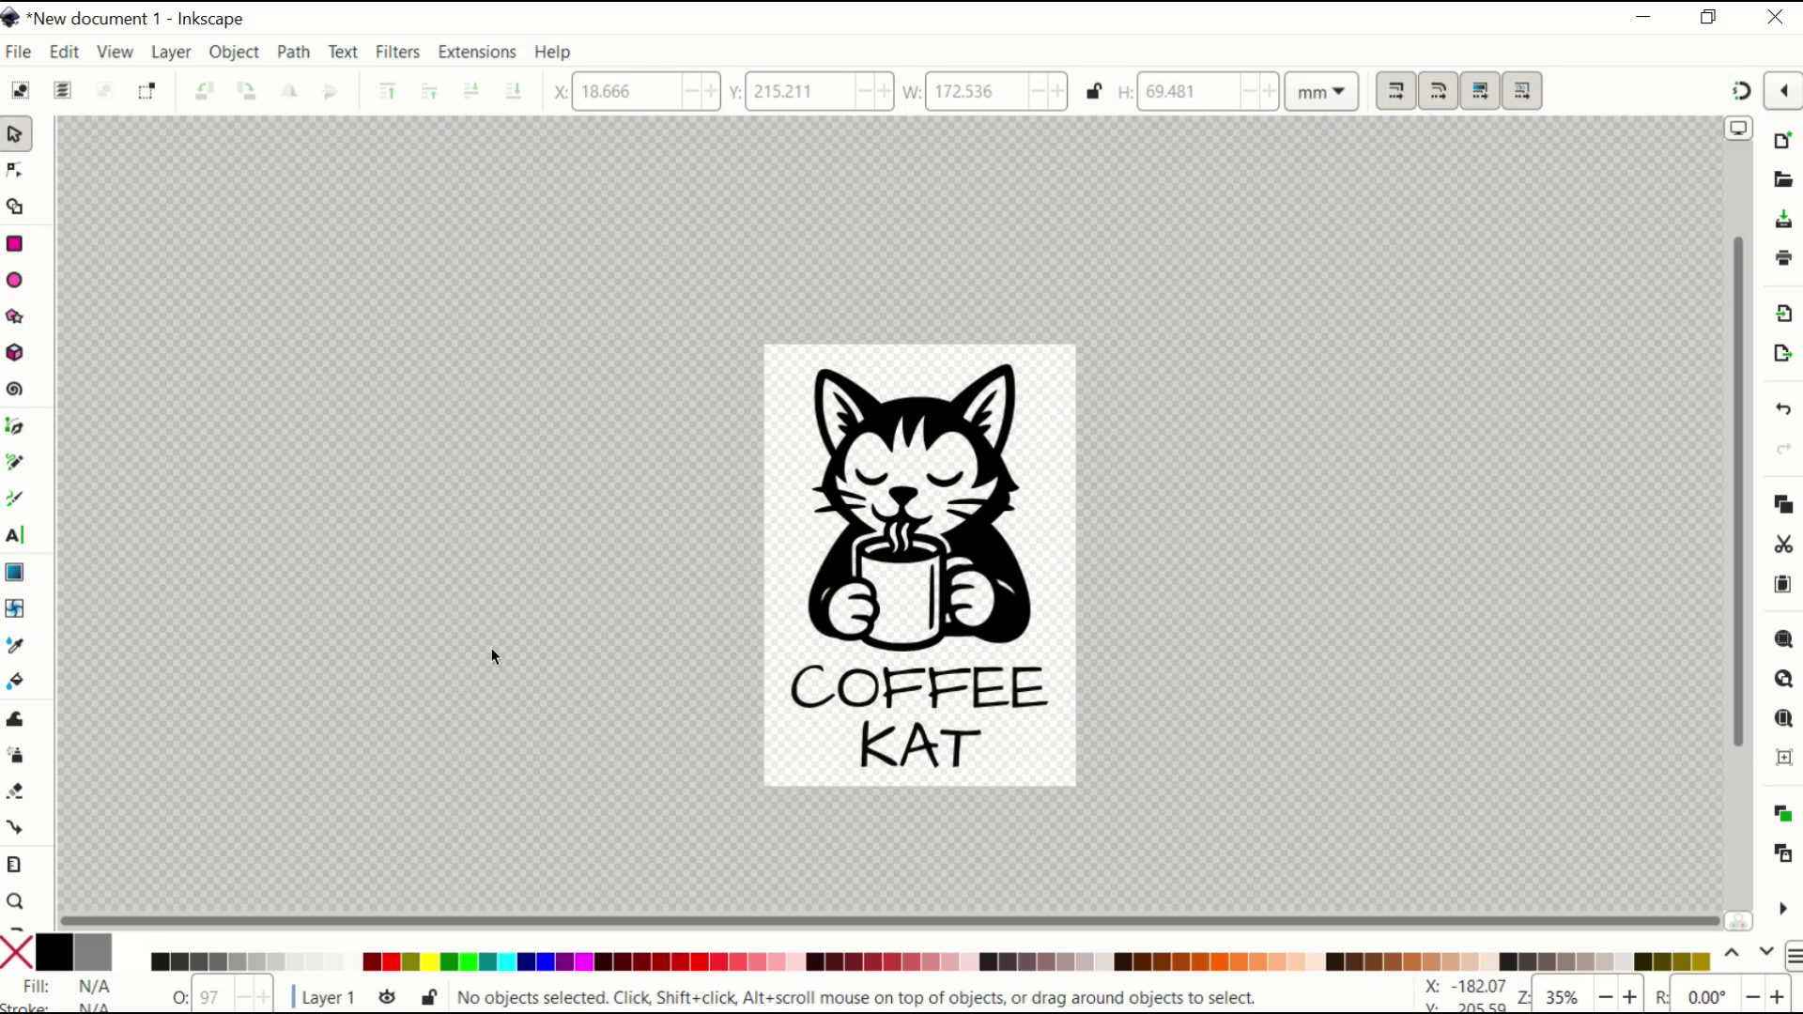
- Draw a rectangle over the page and move it to the left of the Coffee Kat design
key(r)
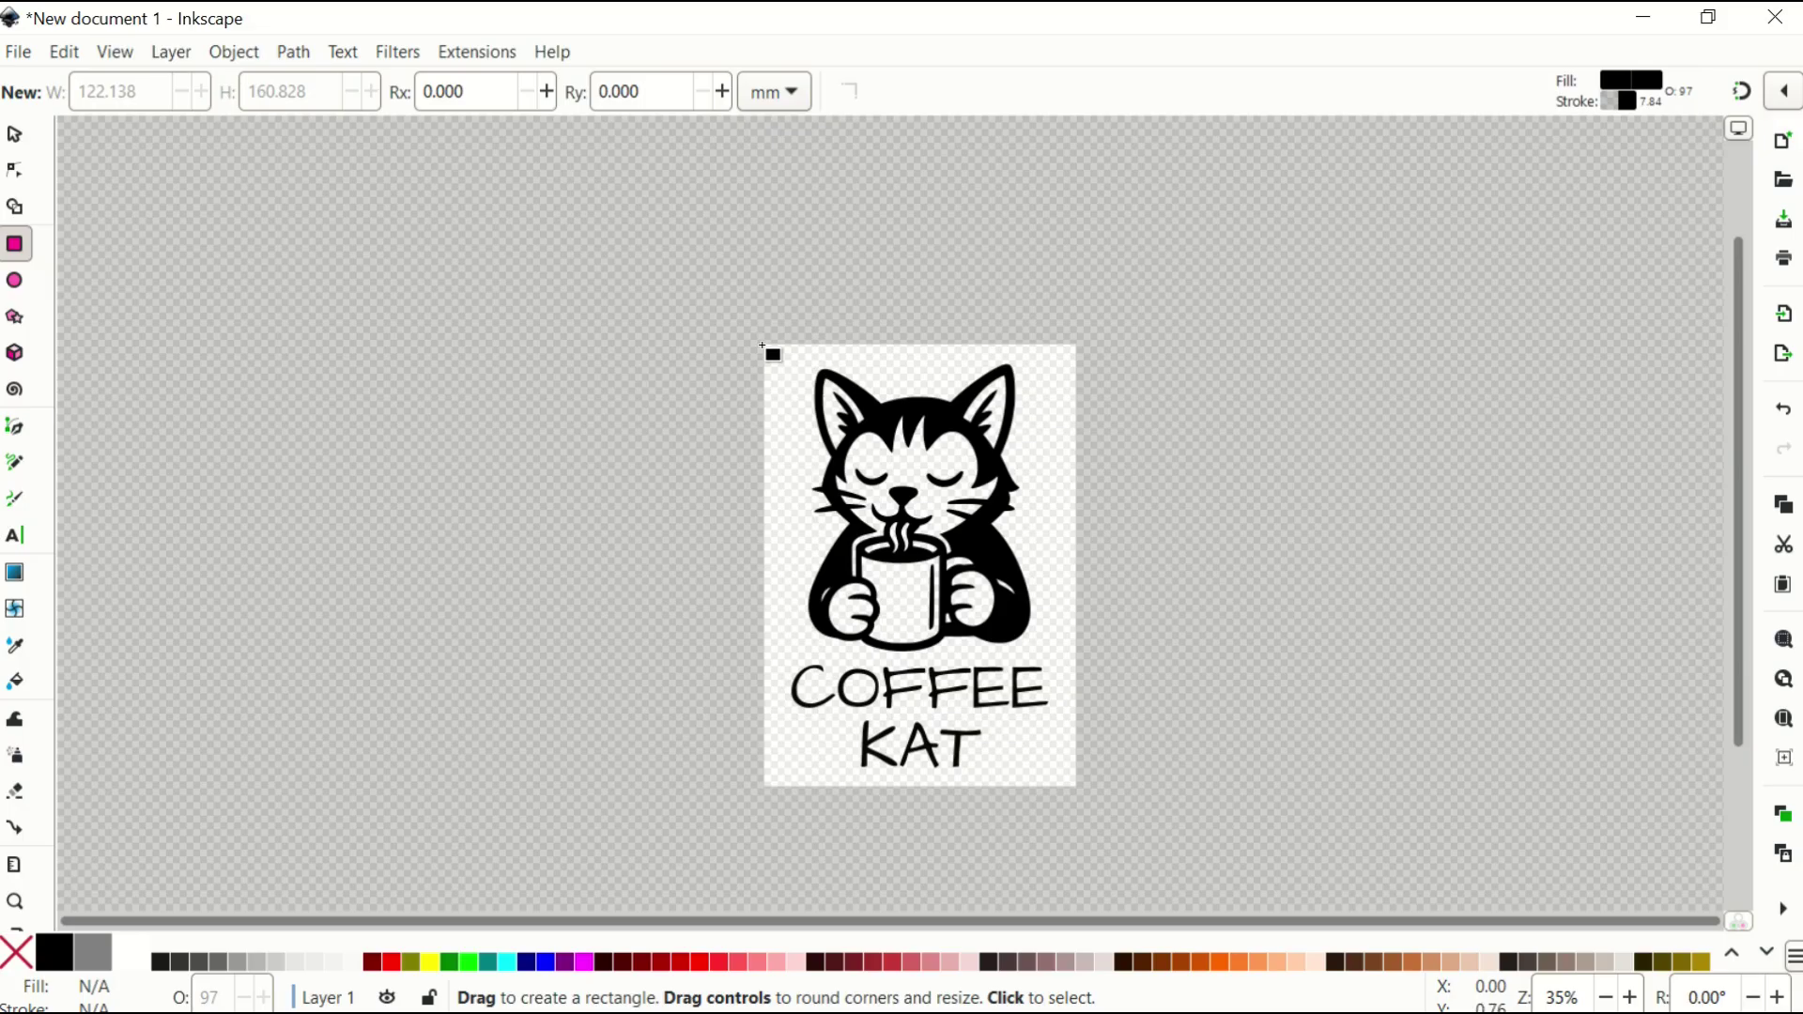
mouse_move(763, 343)
mouse_down()
mouse_move(1056, 731)
mouse_move(1102, 826)
mouse_move(1058, 763)
mouse_move(1098, 787)
mouse_move(1087, 797)
mouse_up()
key(s)
drag(783, 543, 518, 523)
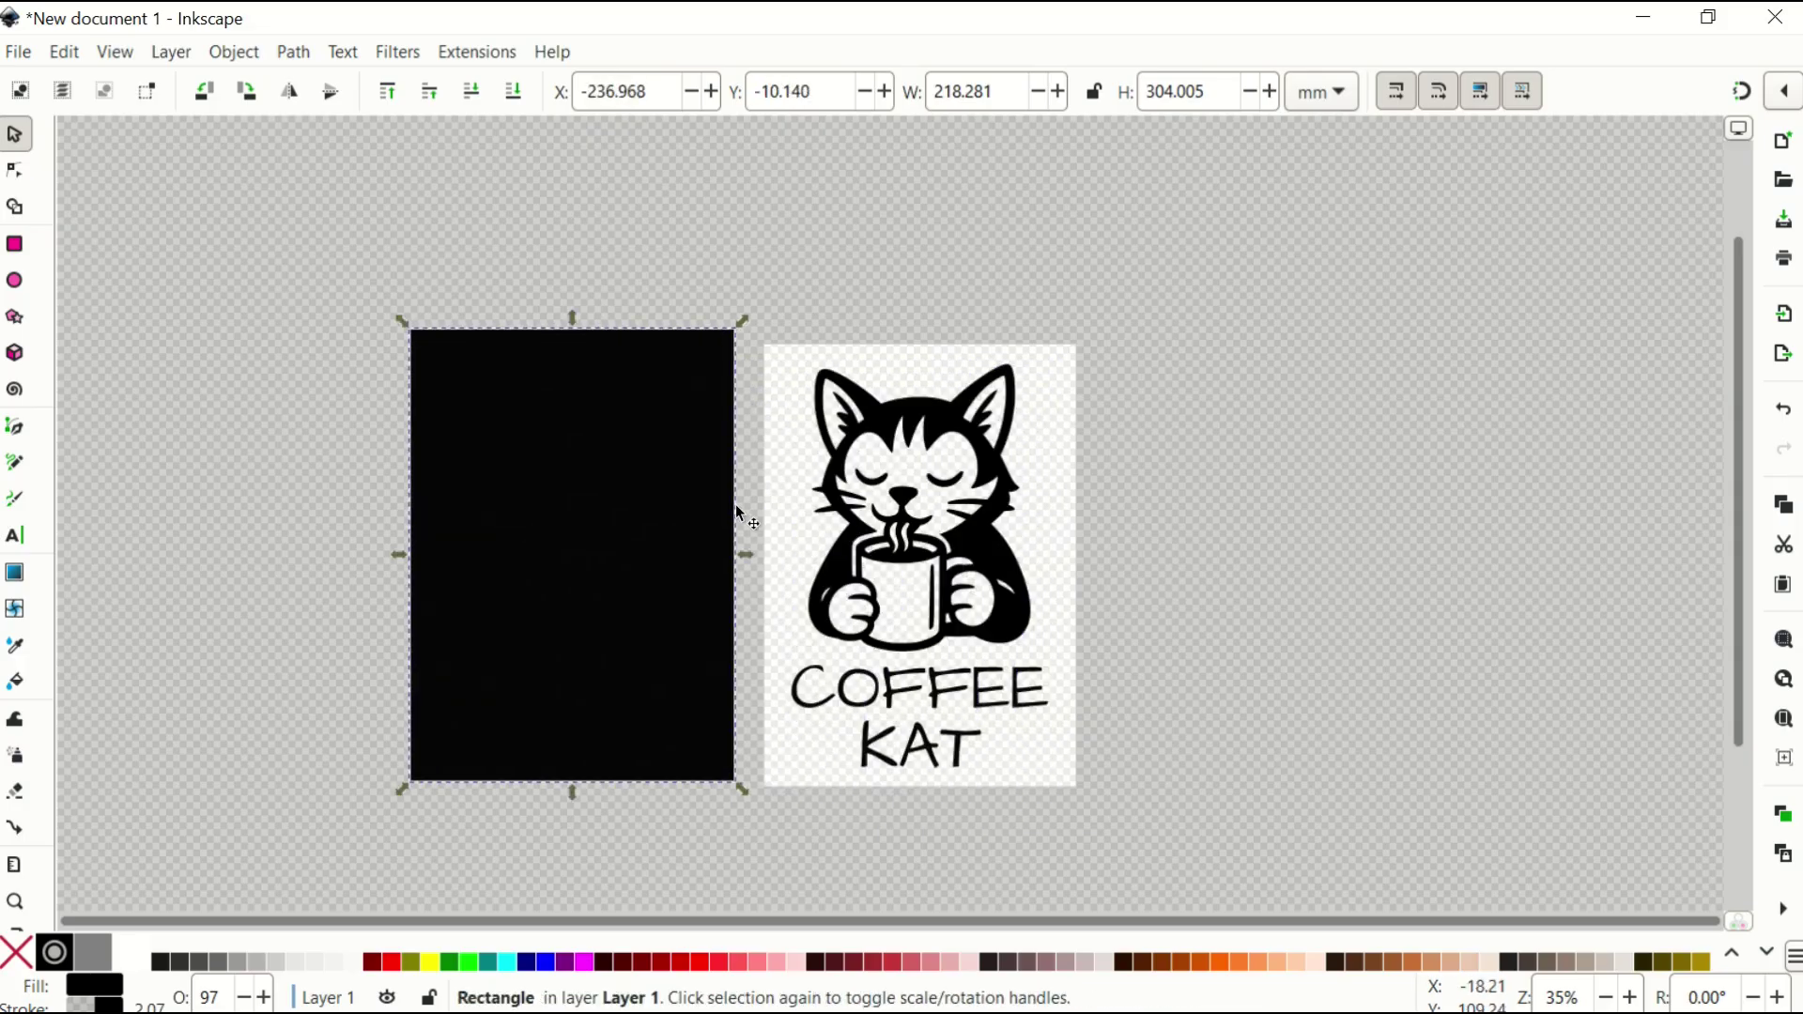
- Open Document Properties to show the A4 page size of 210 × 297 mm
click(18, 51)
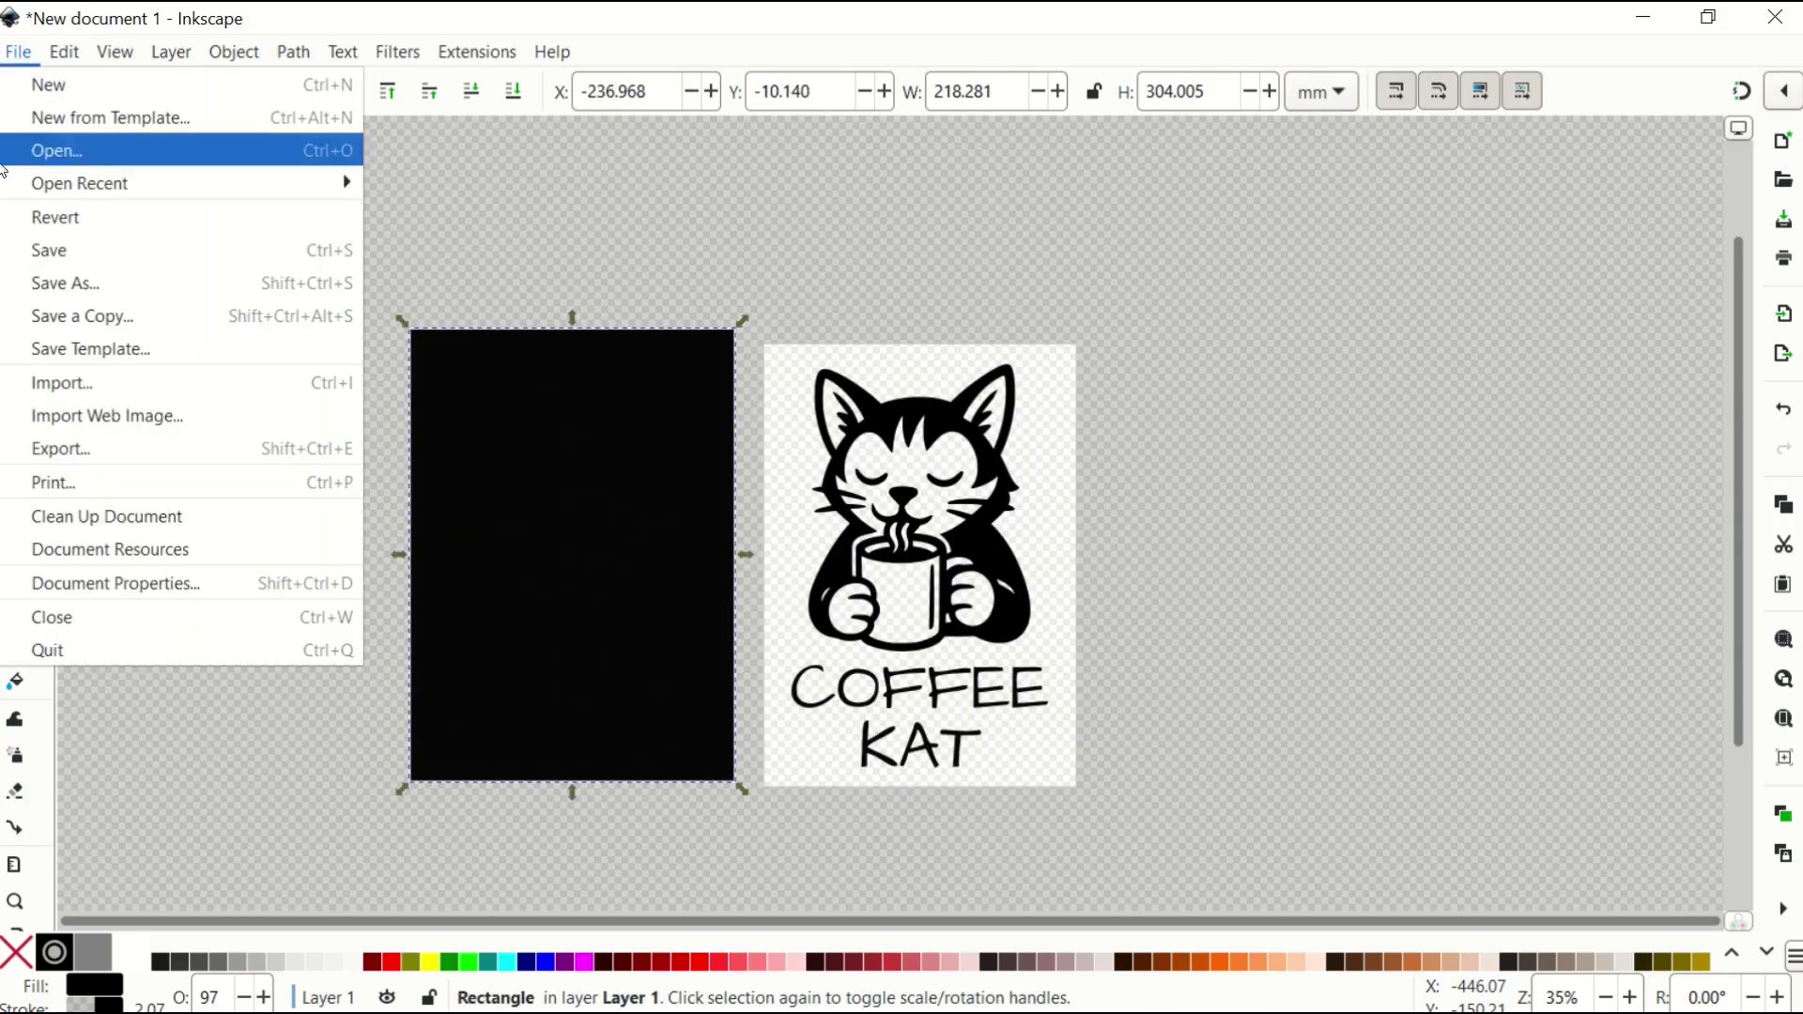
click(89, 586)
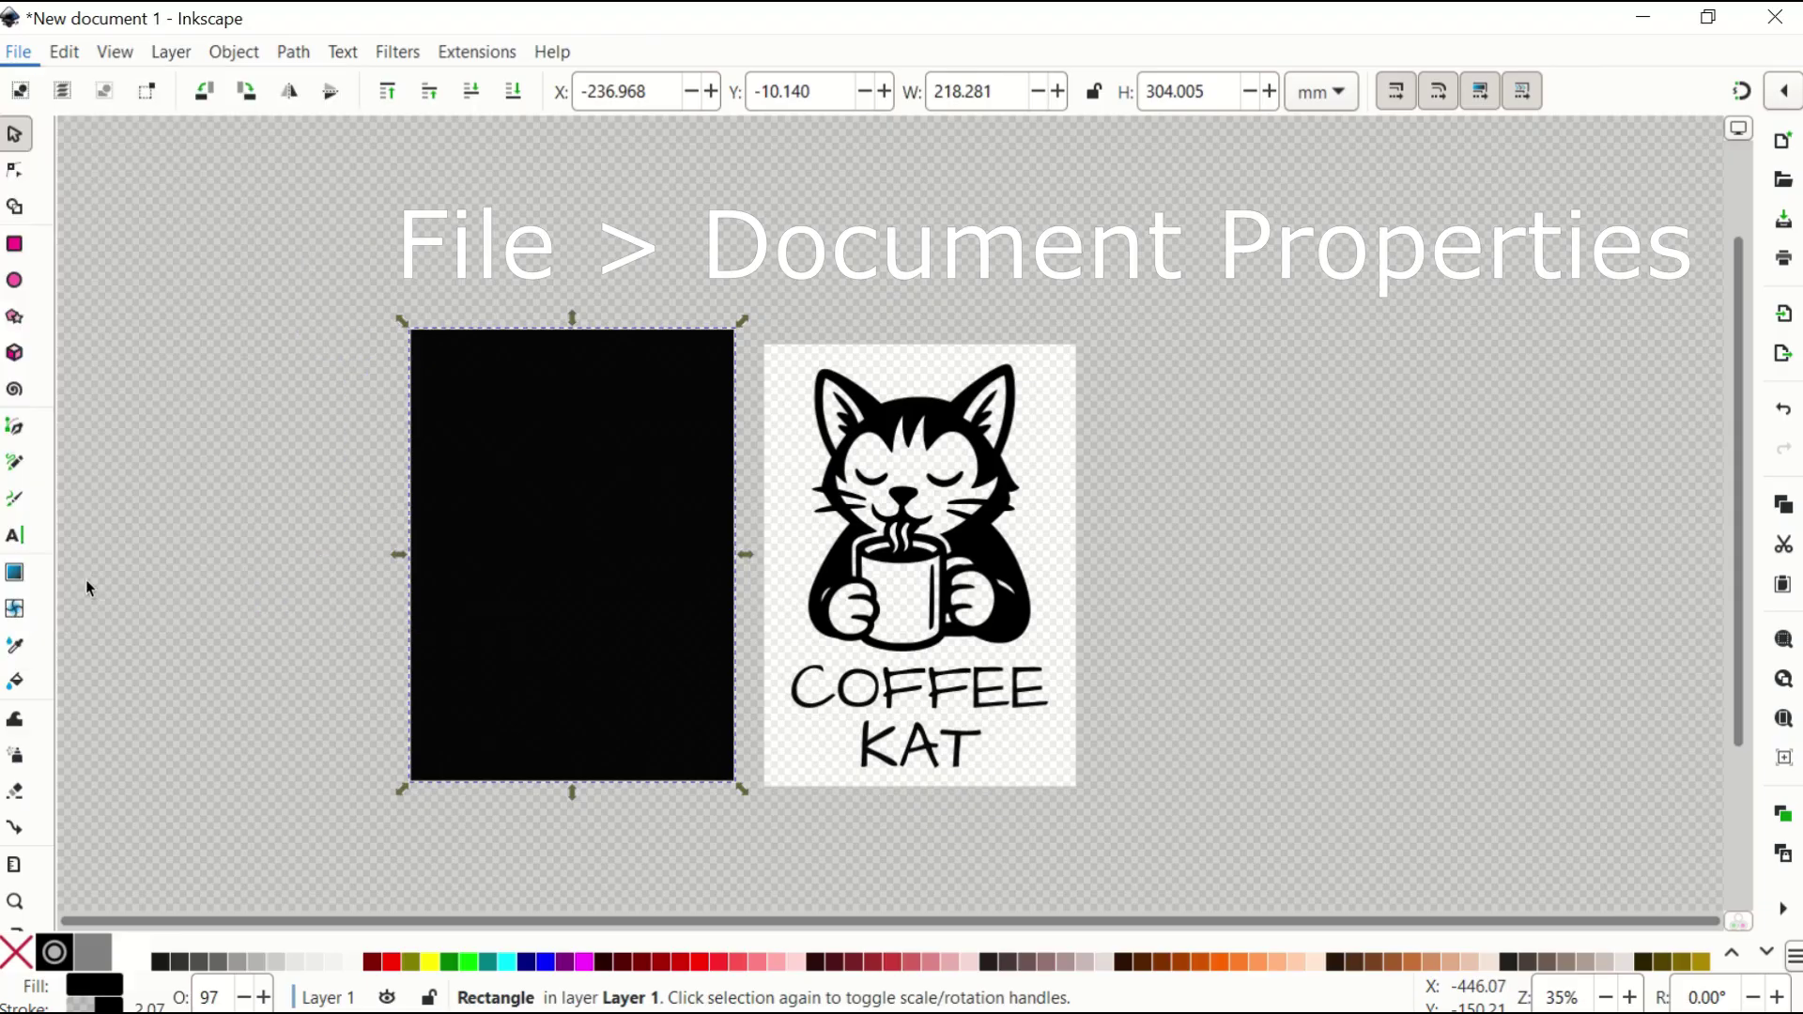
drag(1193, 189, 1340, 153)
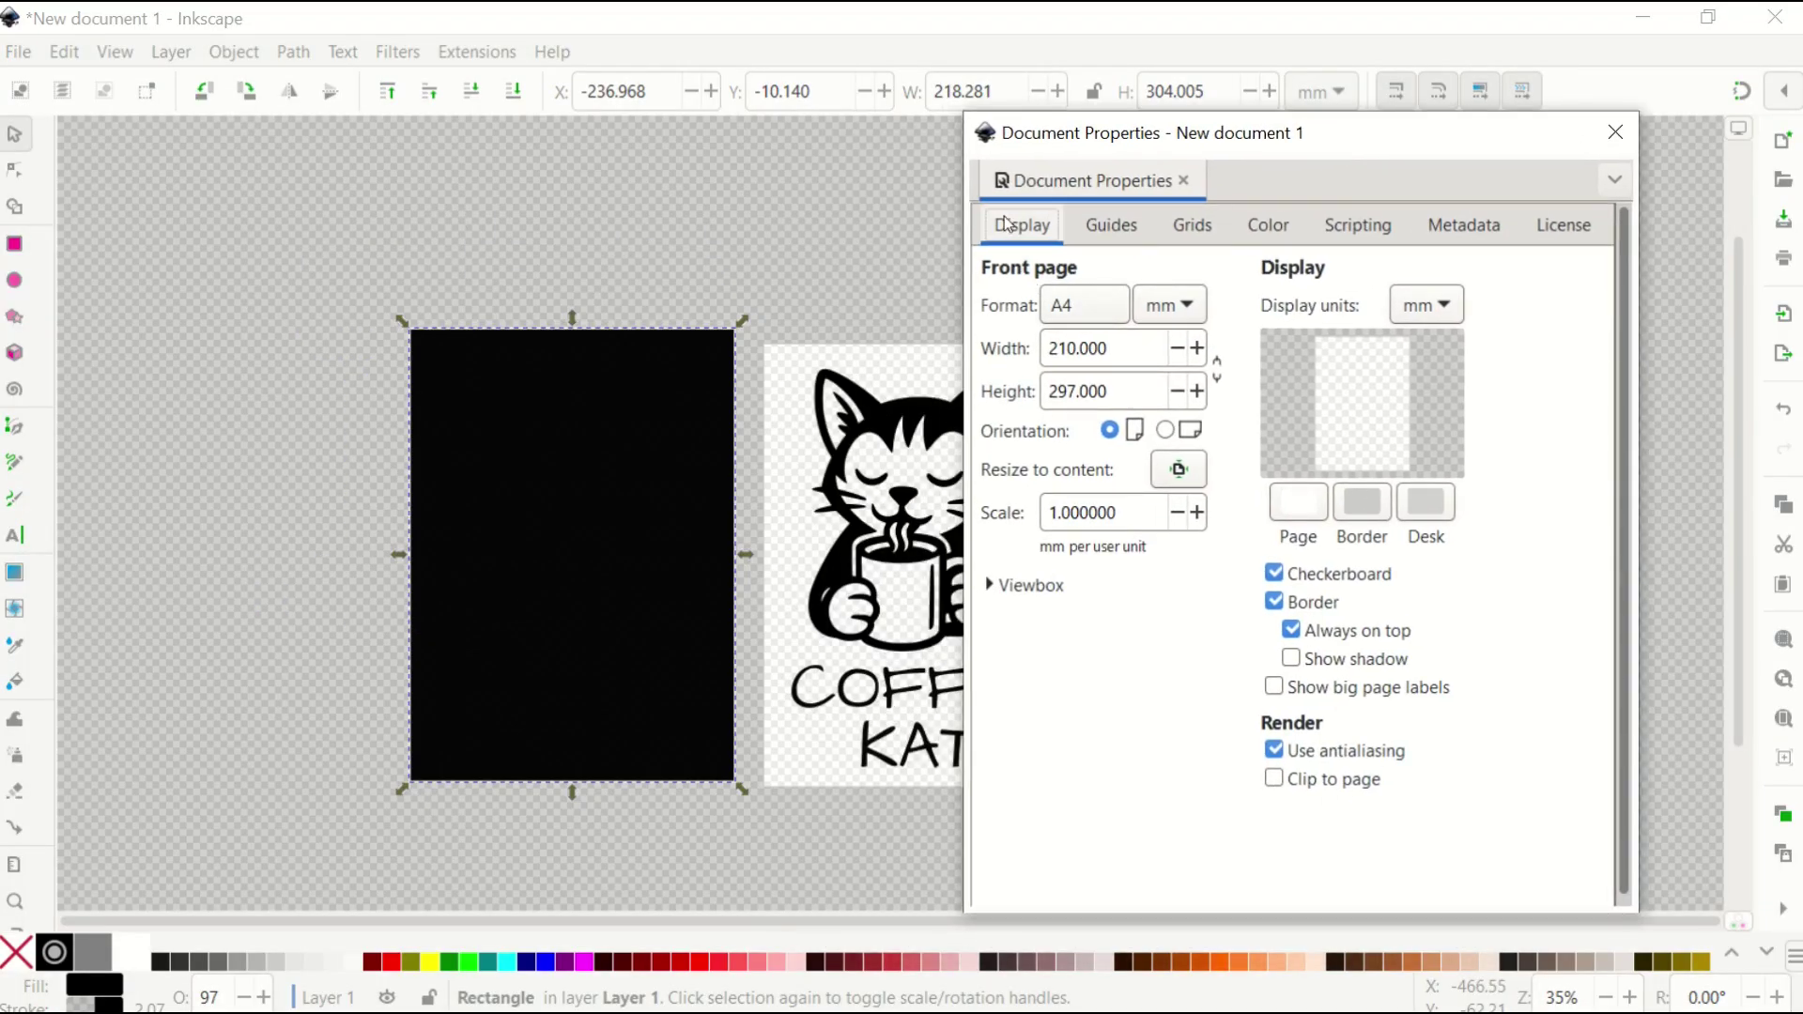
- Try a red page background colour, then set it back to white
click(1312, 514)
drag(897, 509, 973, 518)
drag(894, 355, 431, 373)
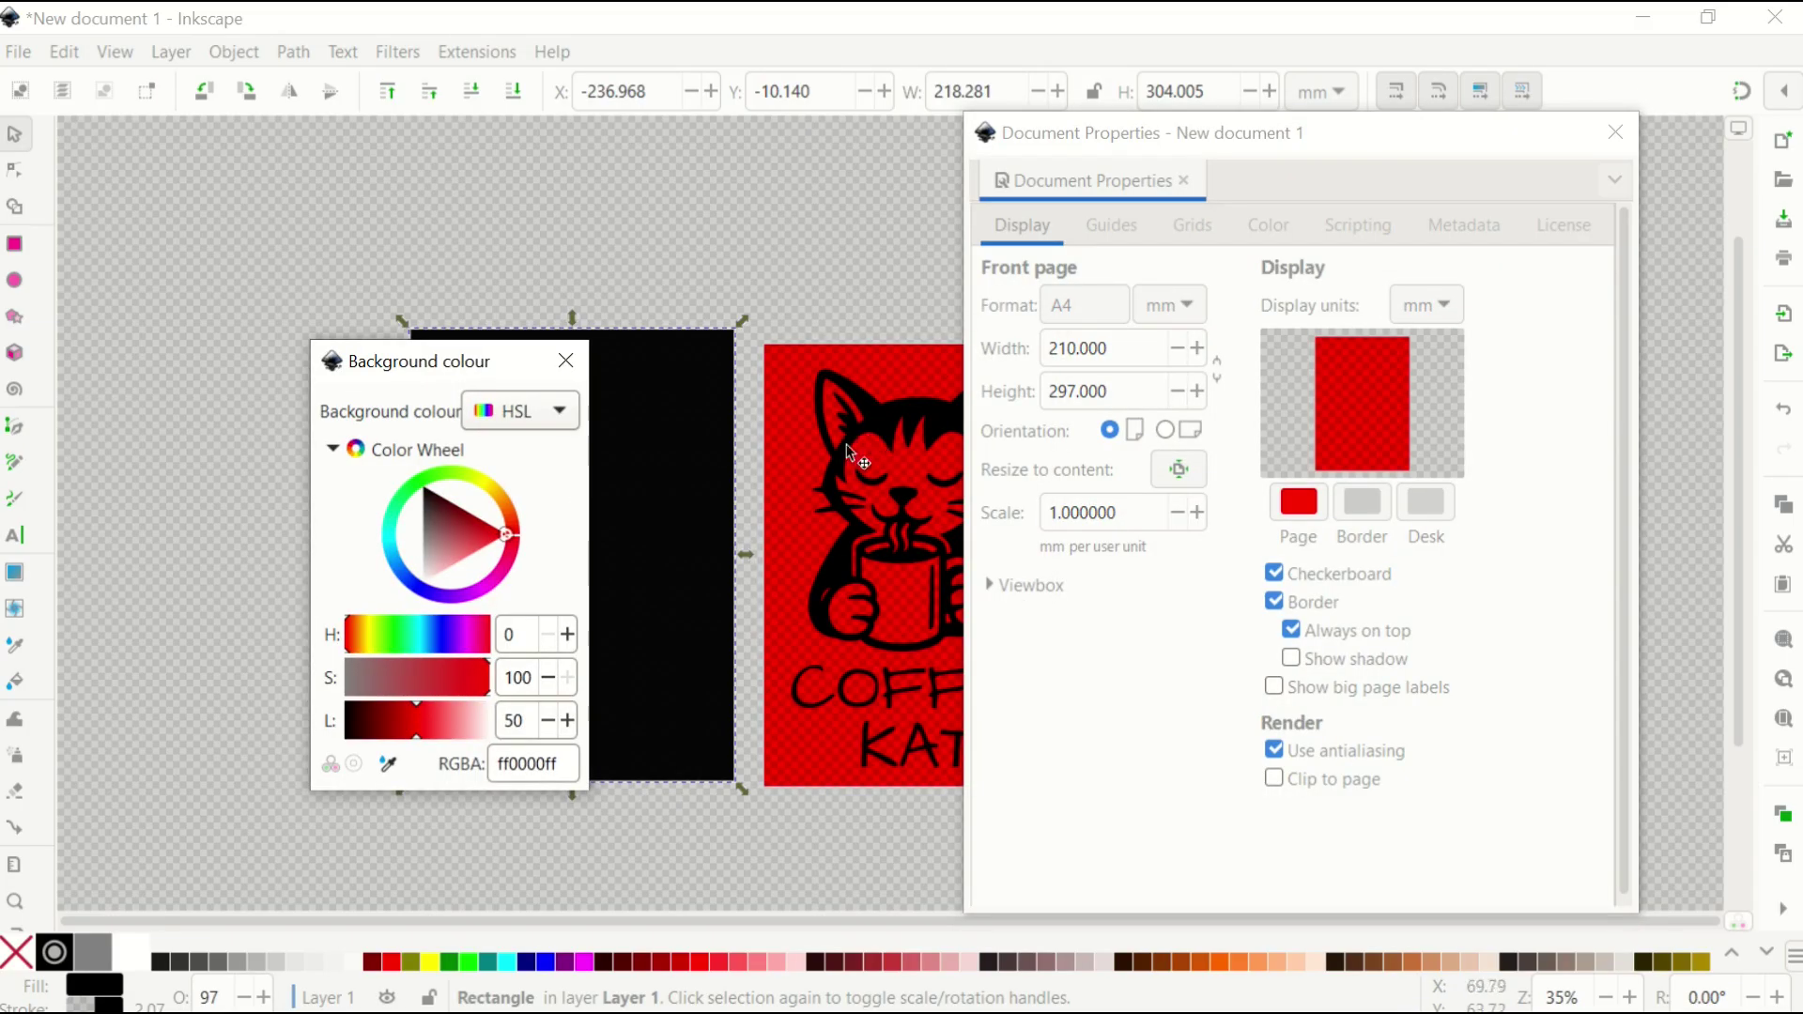
drag(423, 539, 422, 582)
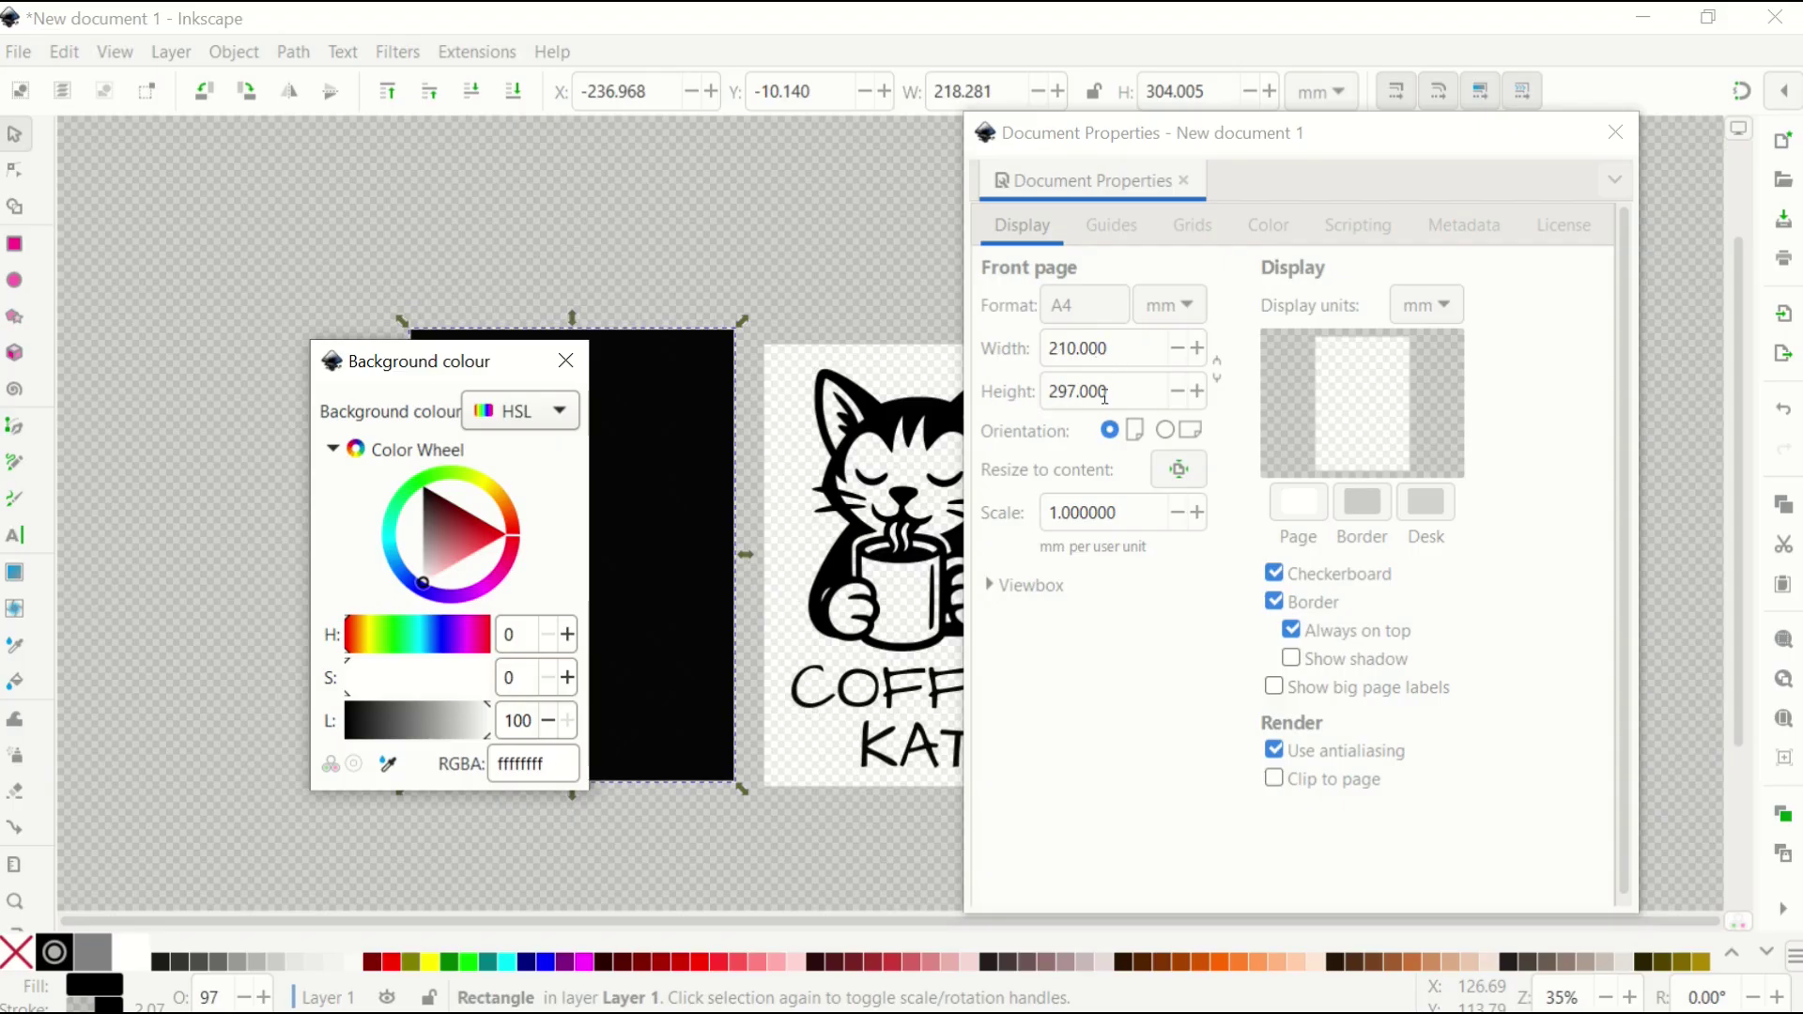
drag(605, 476, 492, 515)
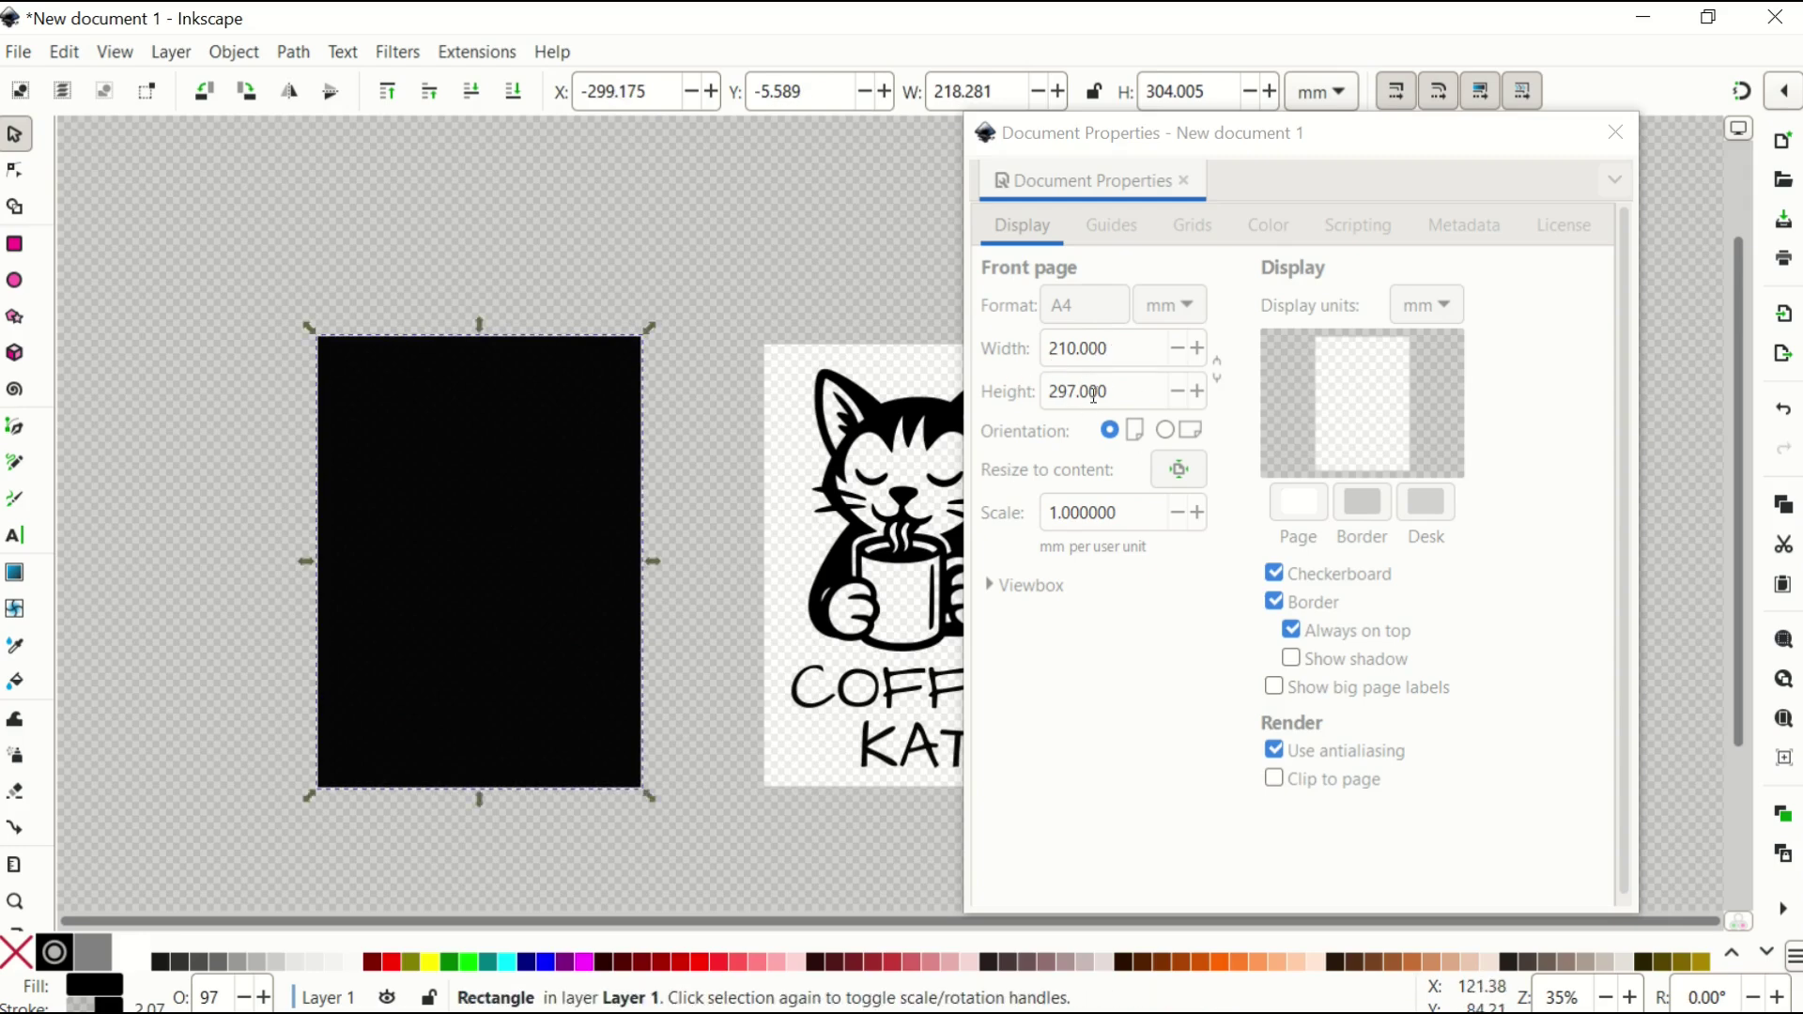
mouse_move(1119, 152)
mouse_down()
mouse_move(1133, 173)
mouse_move(1115, 167)
mouse_up()
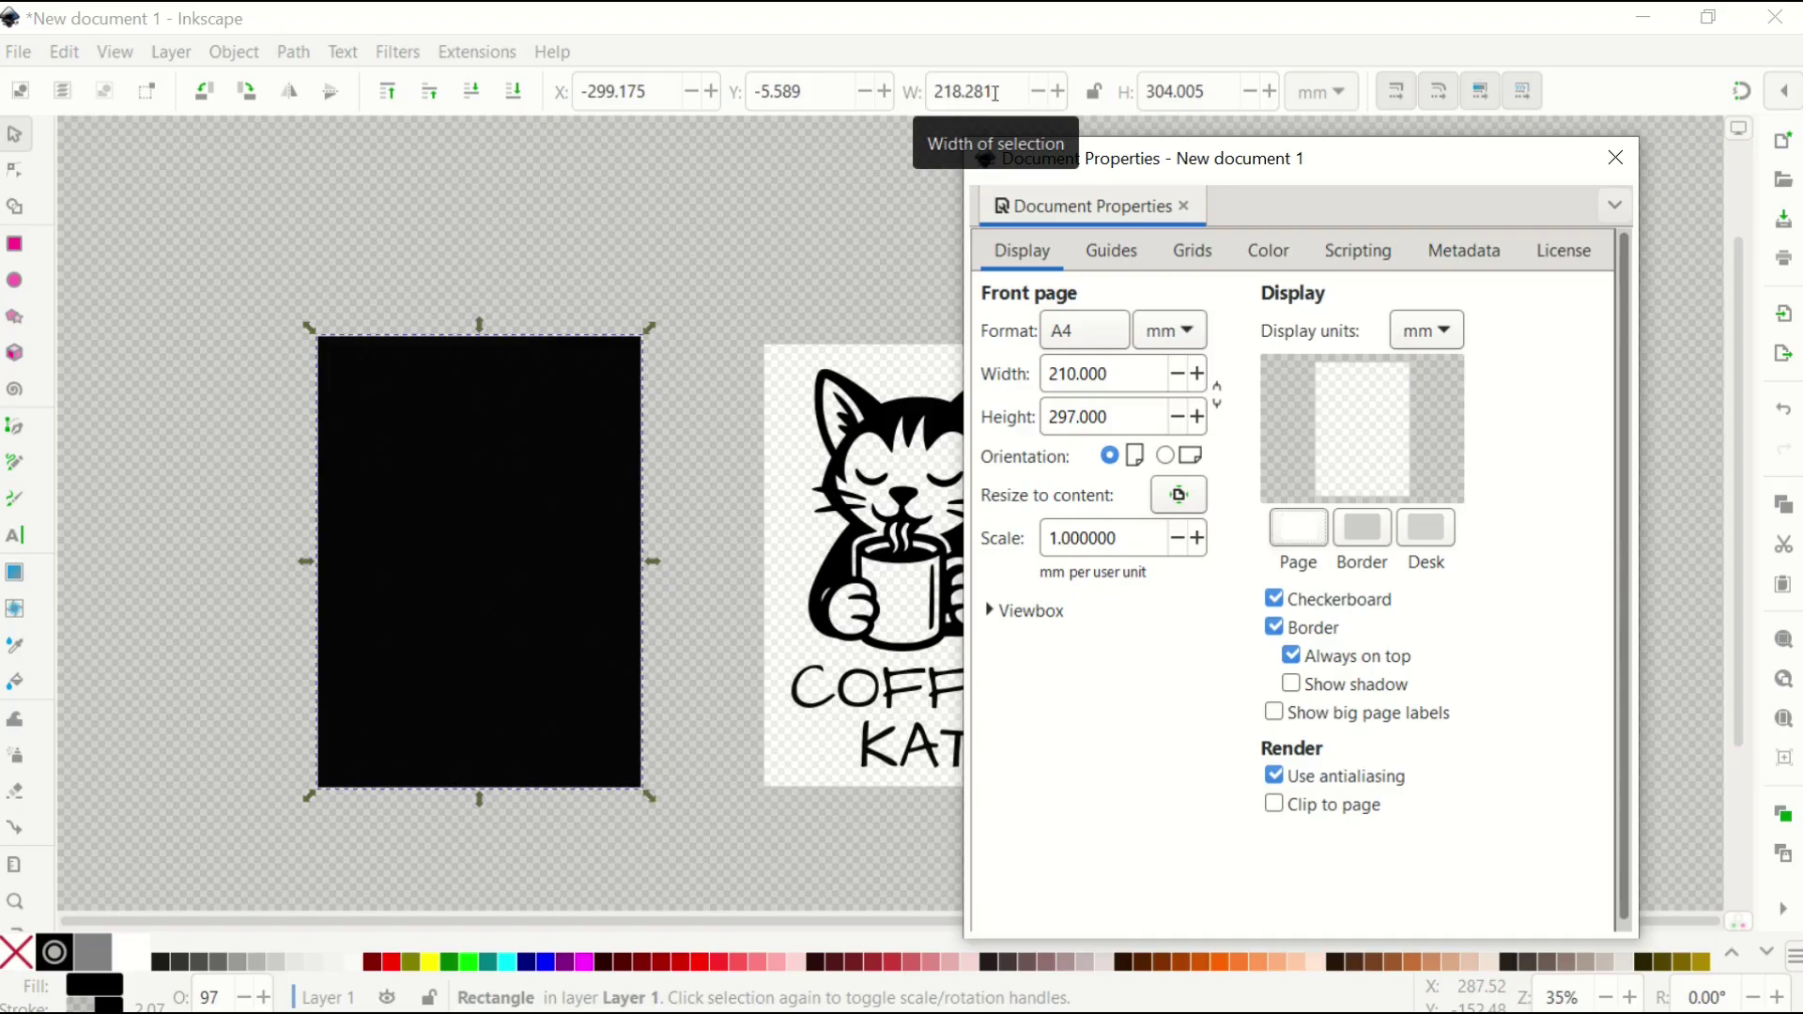
- Resize the rectangle to width 210 mm and height 297 mm
double_click(976, 91)
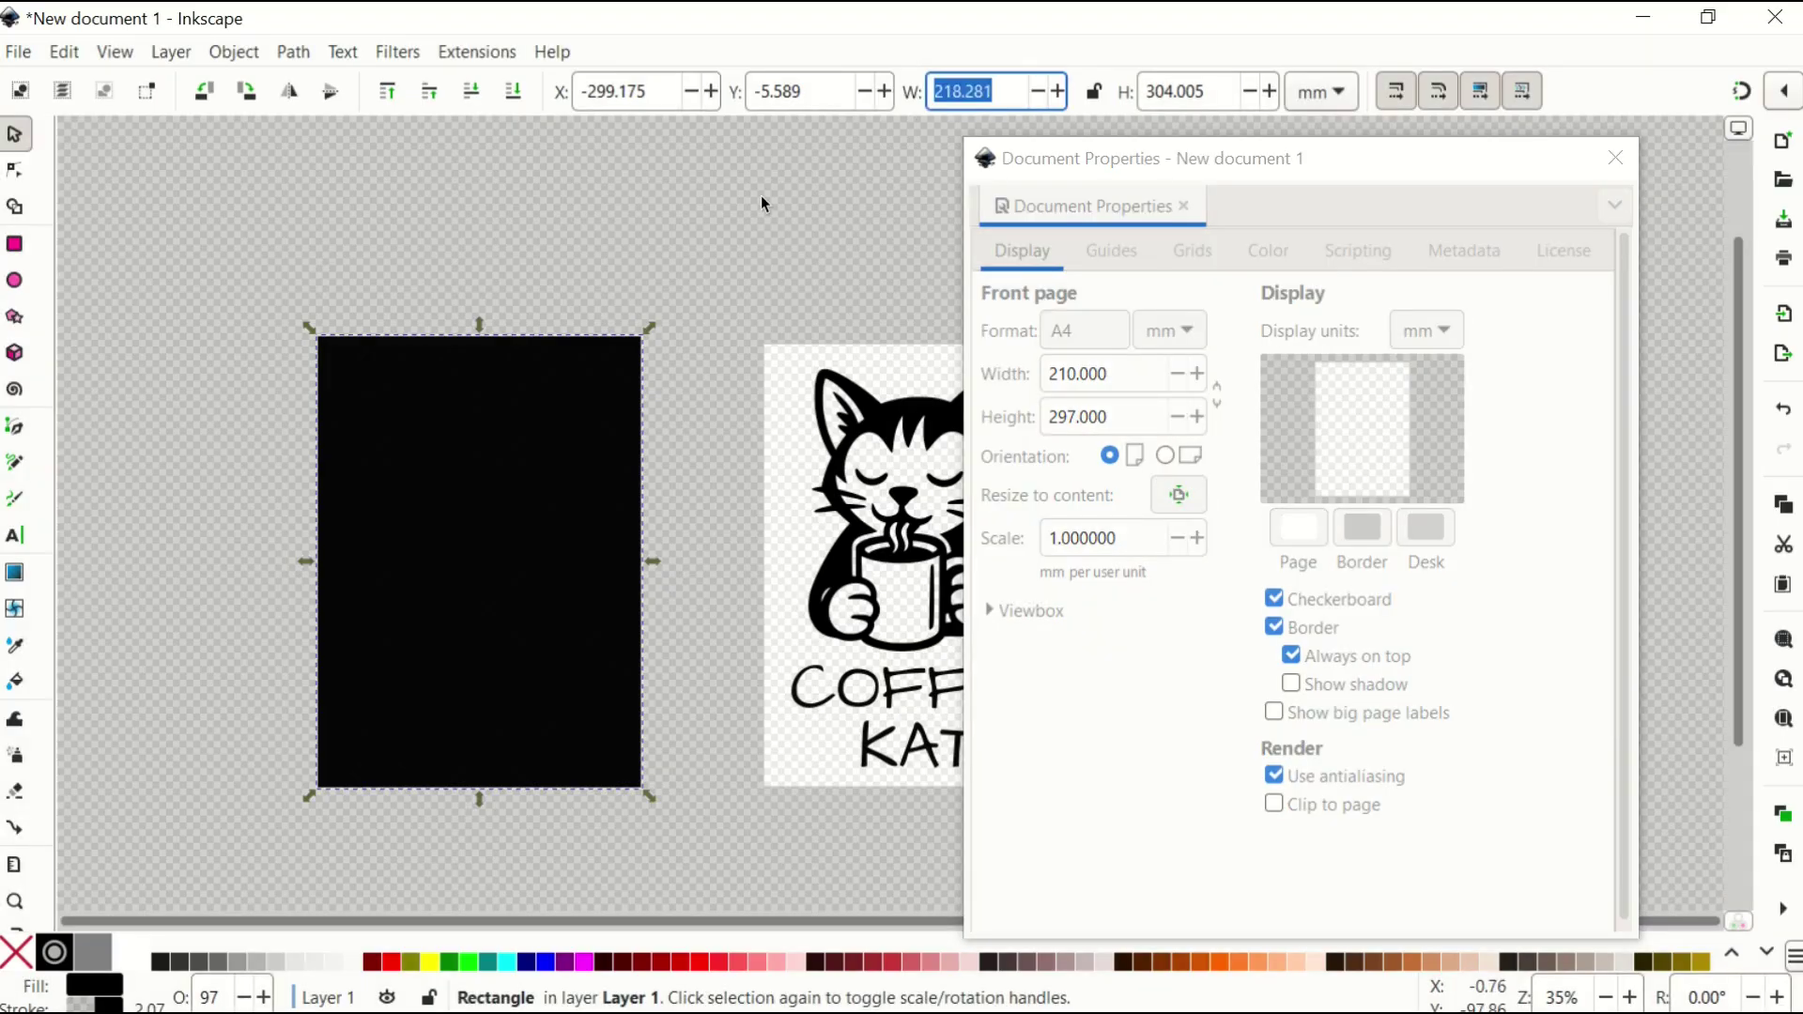
text(210)
key(Return)
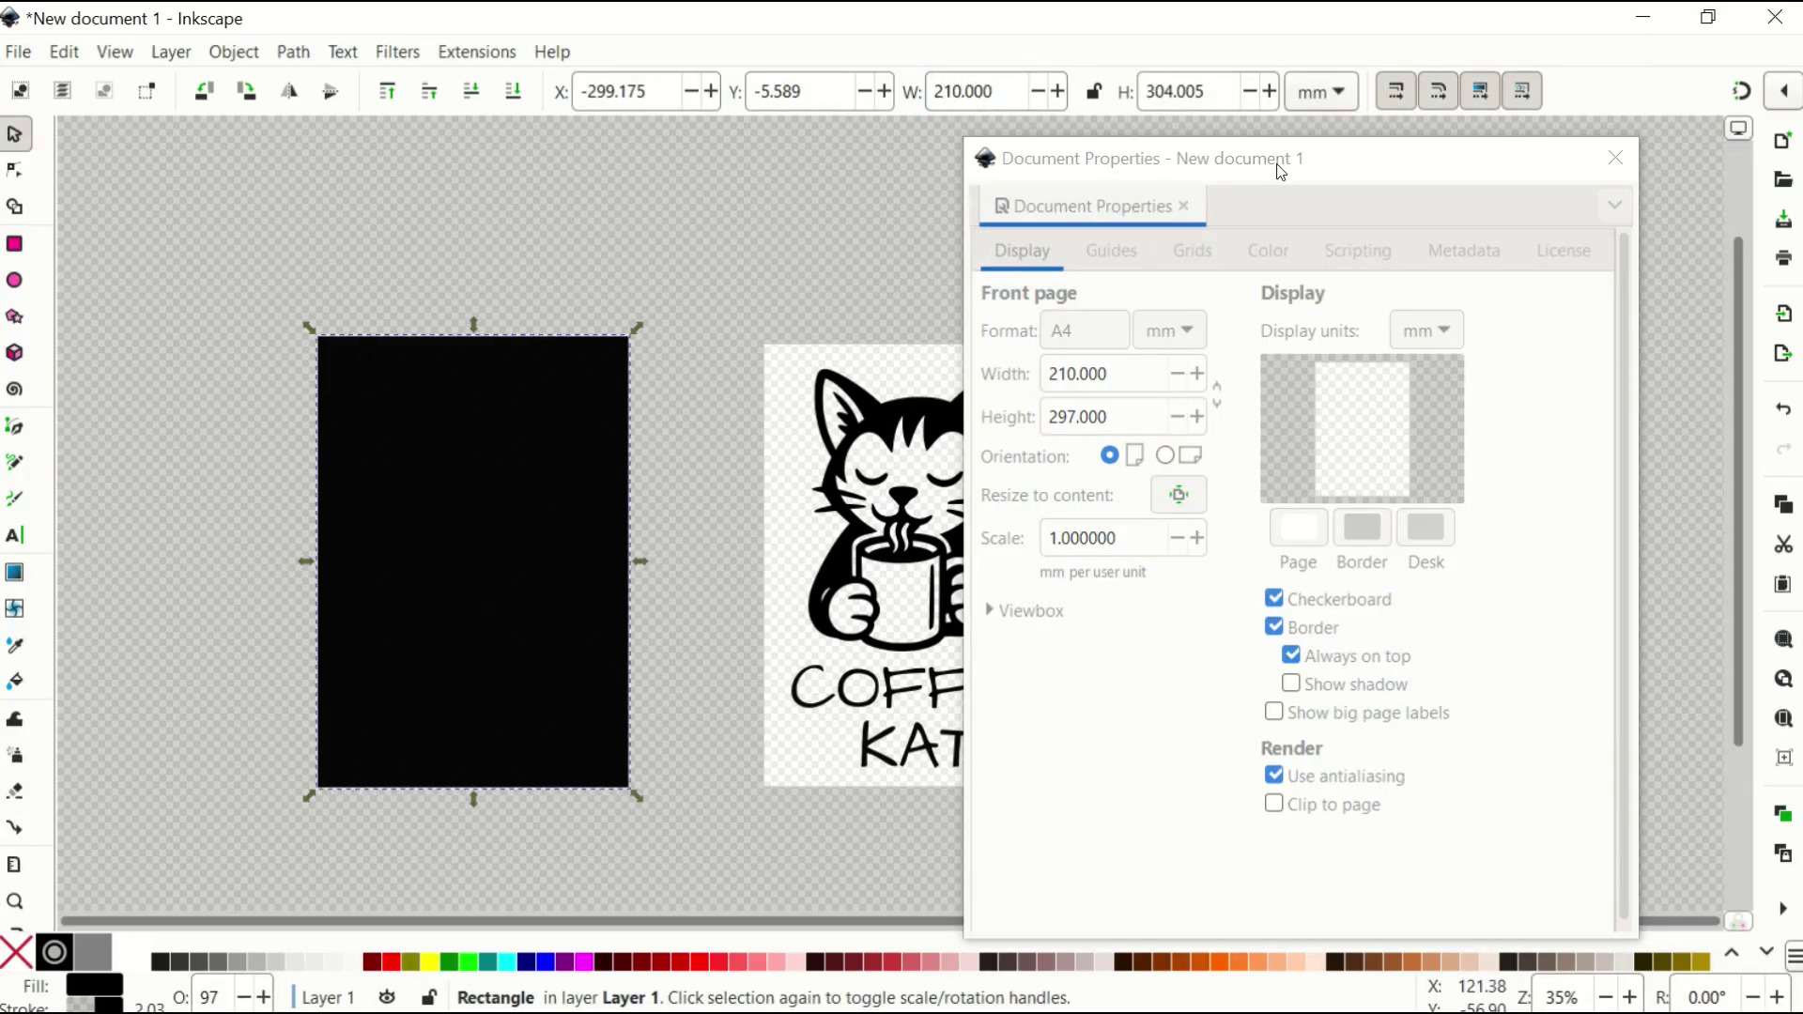
double_click(1226, 83)
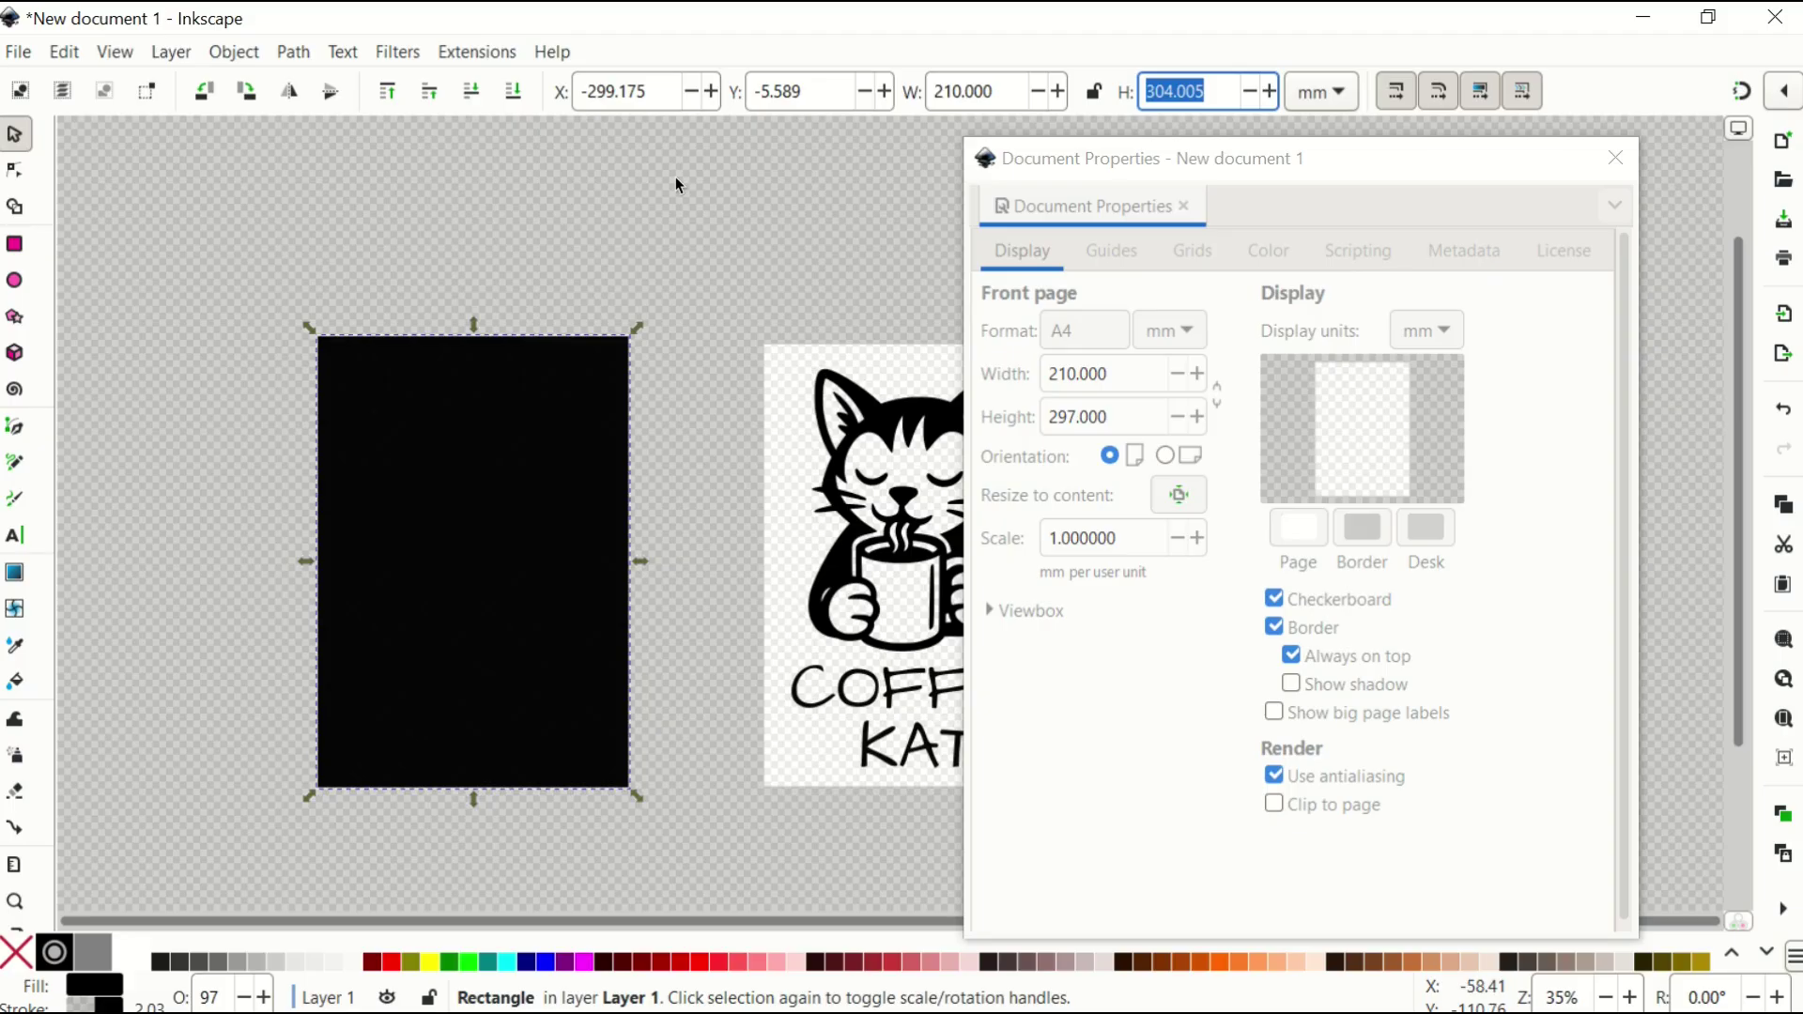
text(297)
key(Return)
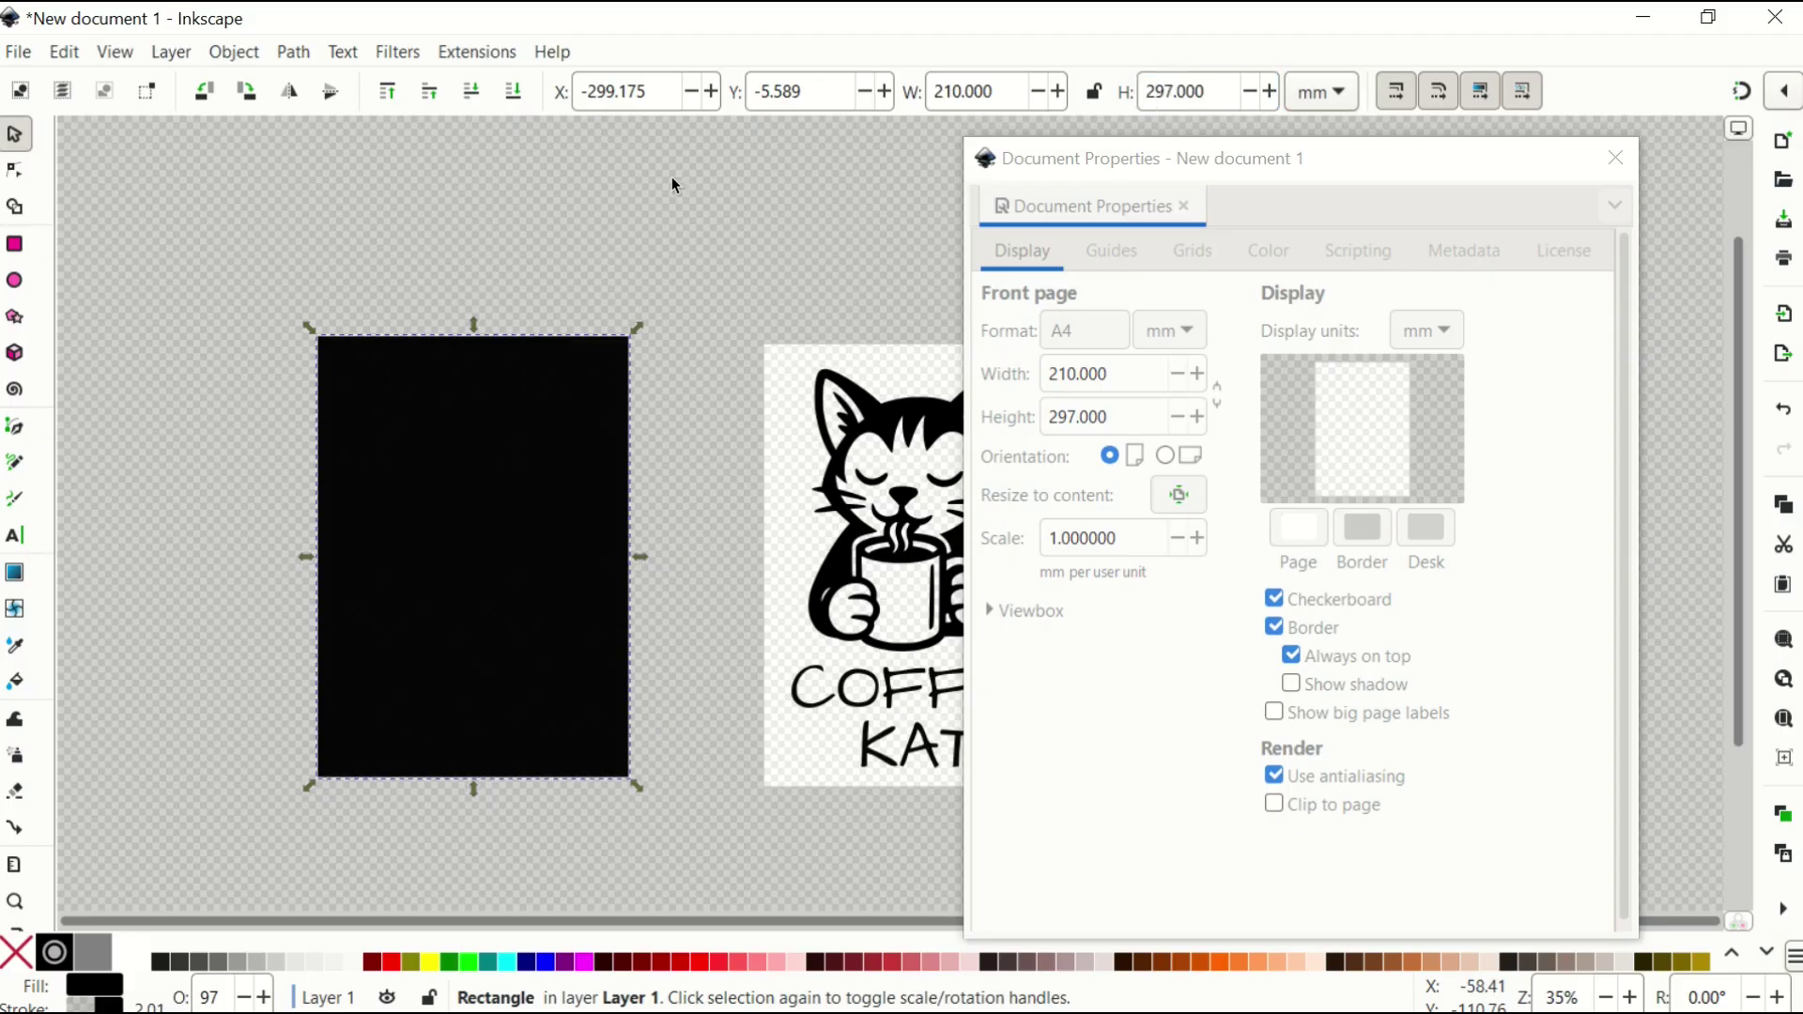
- Fill the rectangle with white and reposition it left of the design
click(143, 960)
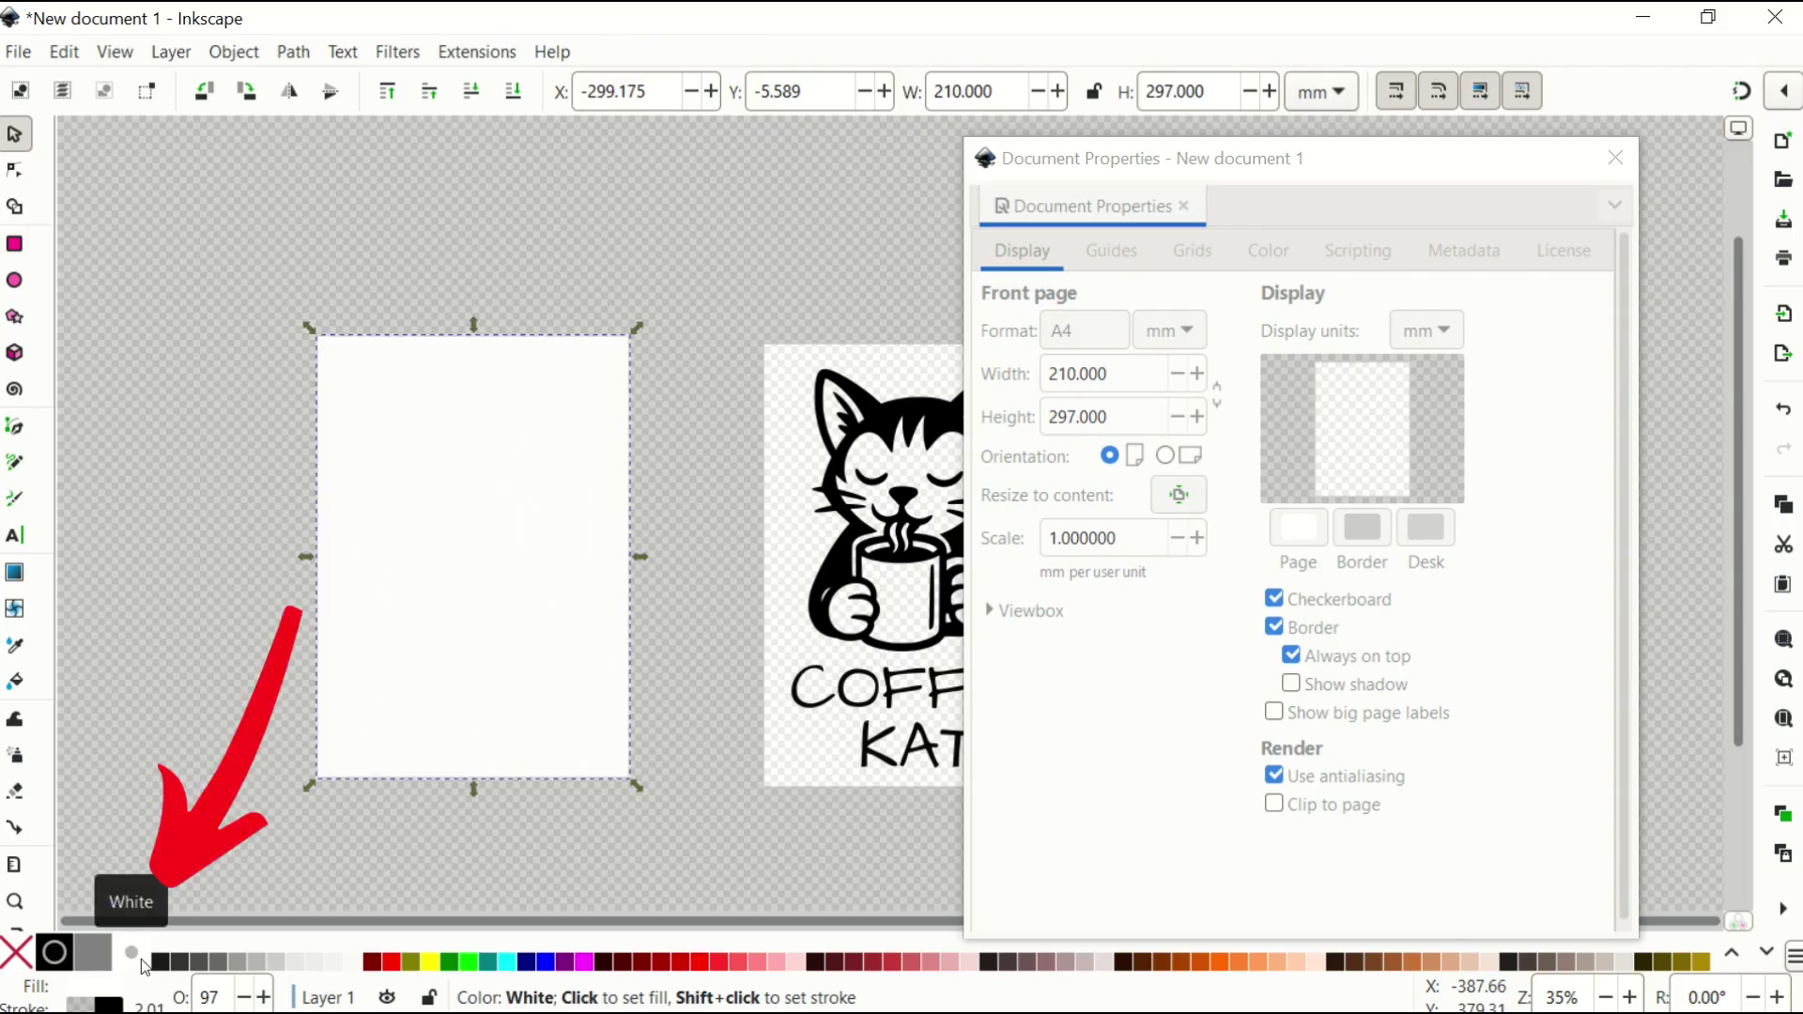
drag(416, 652, 396, 595)
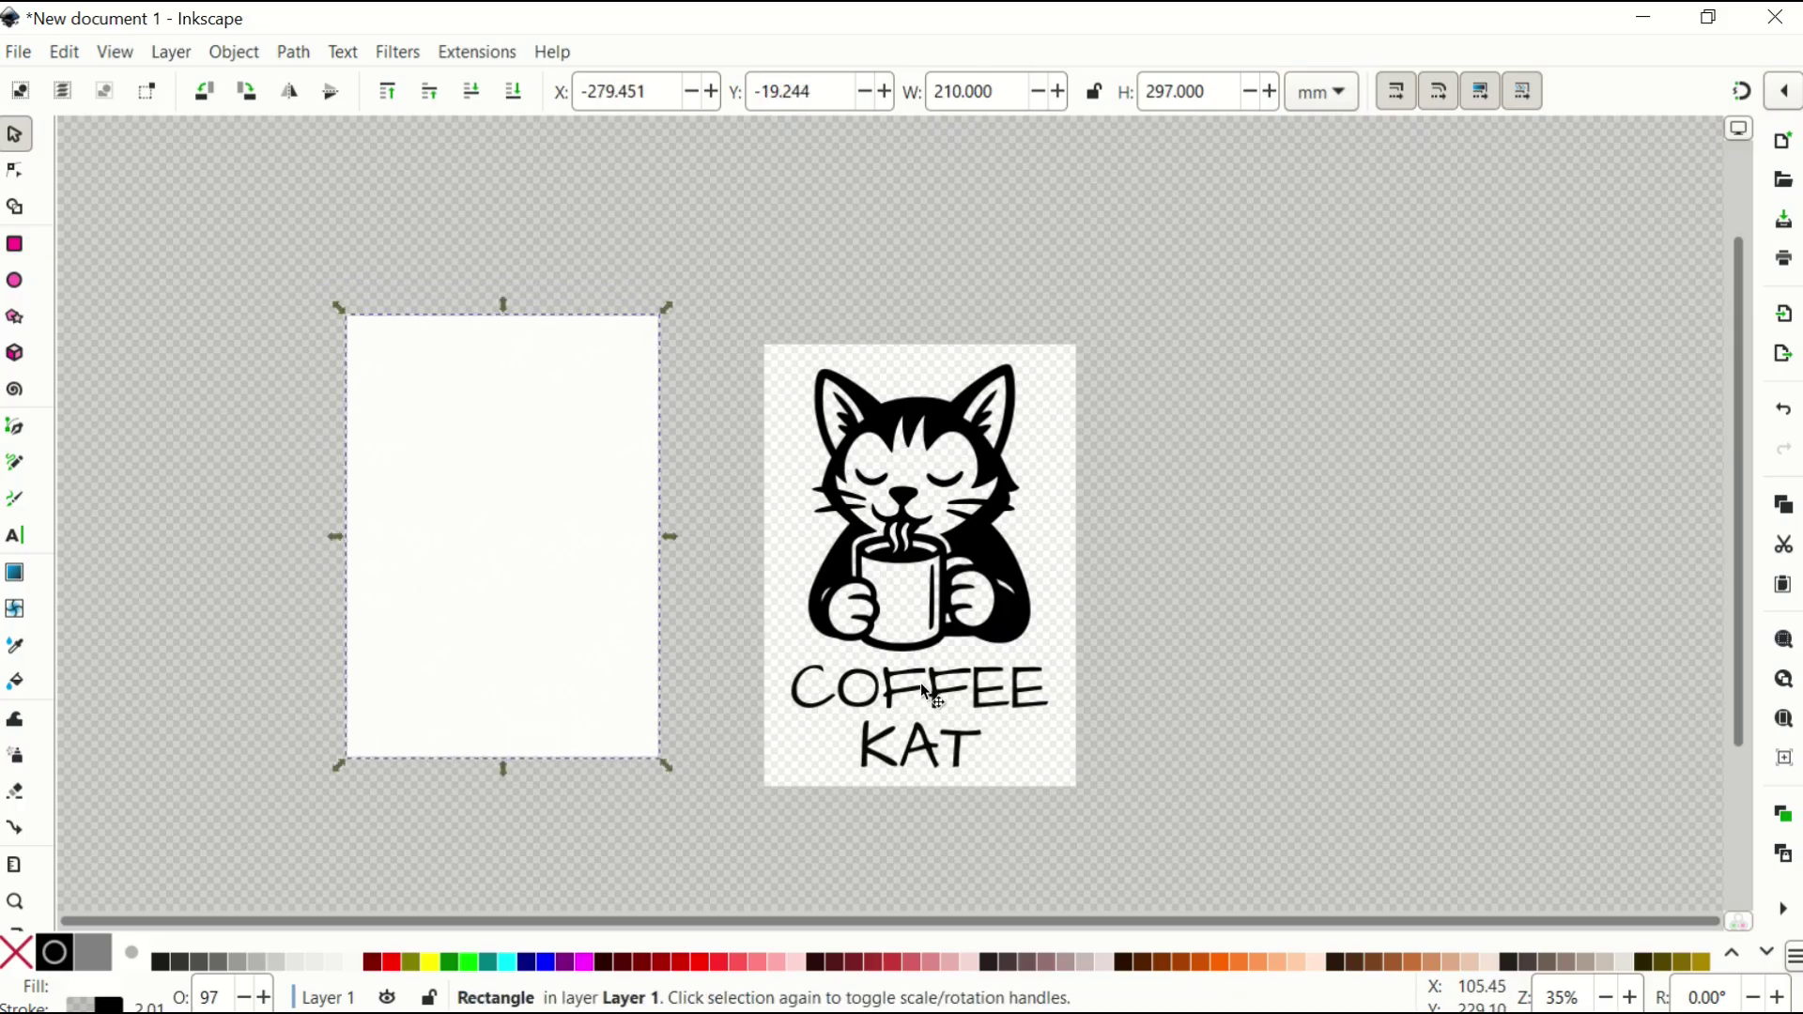
drag(569, 634, 561, 706)
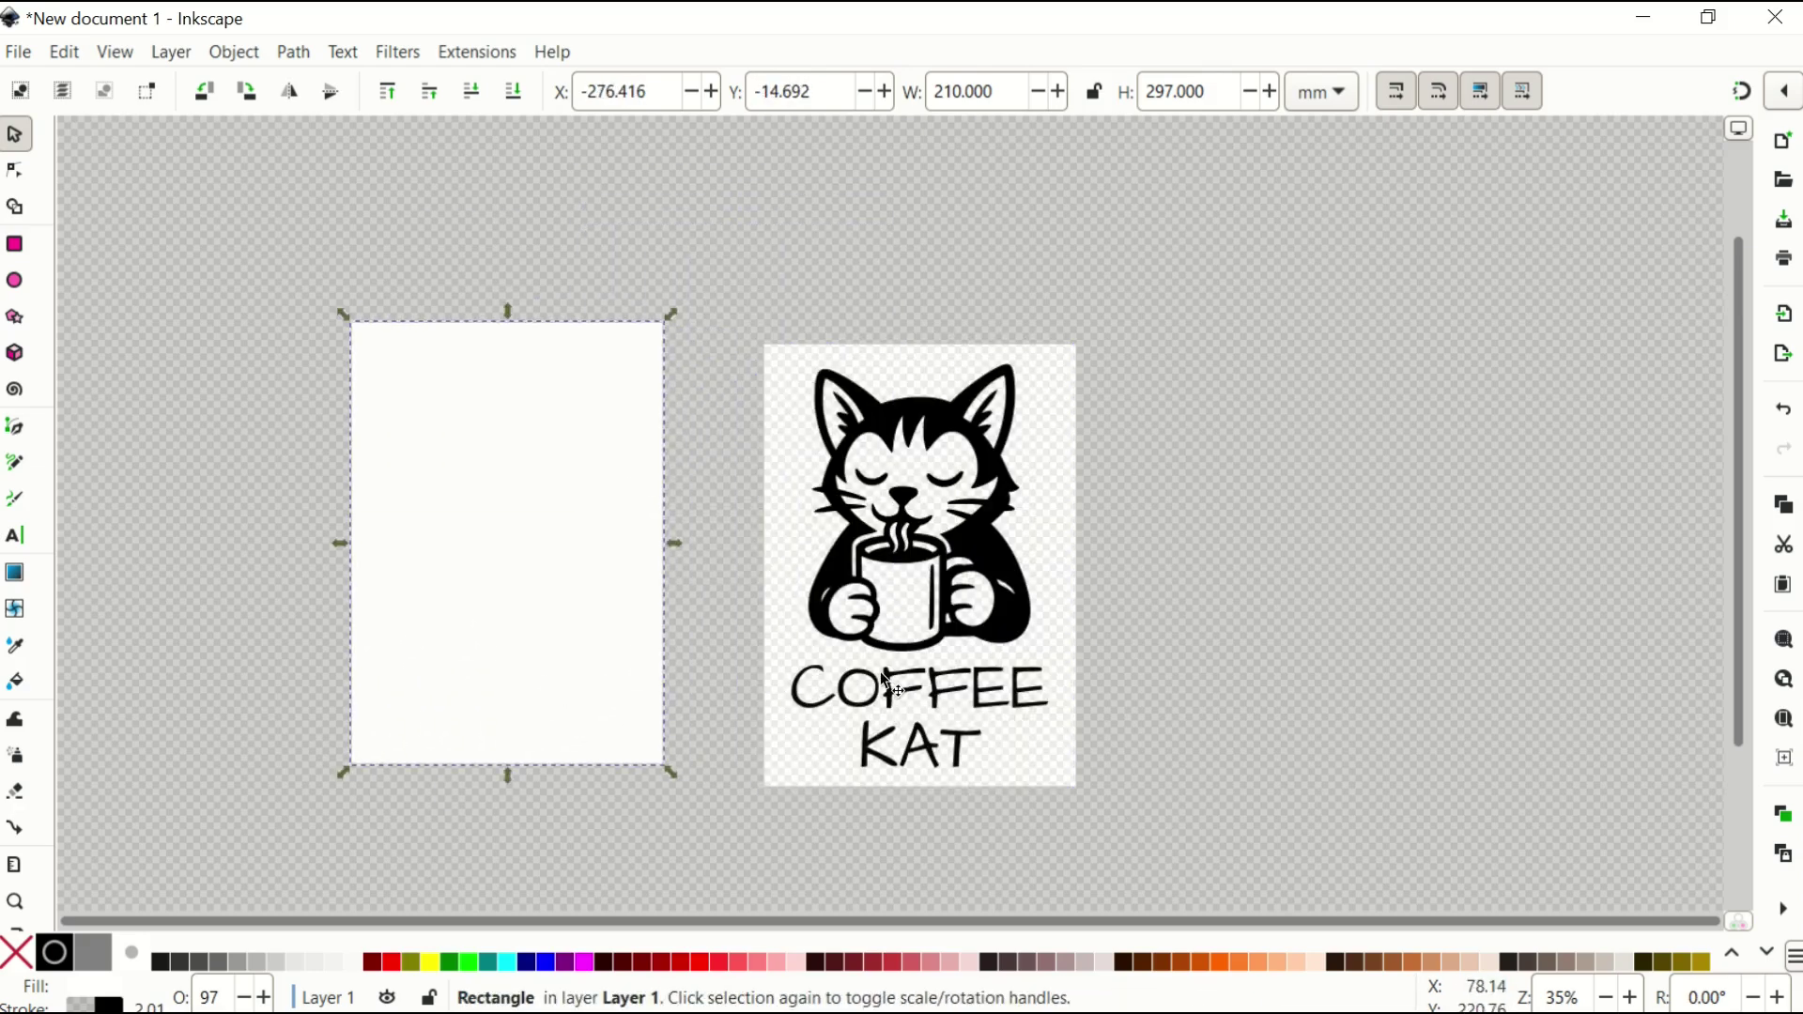
drag(619, 582, 542, 542)
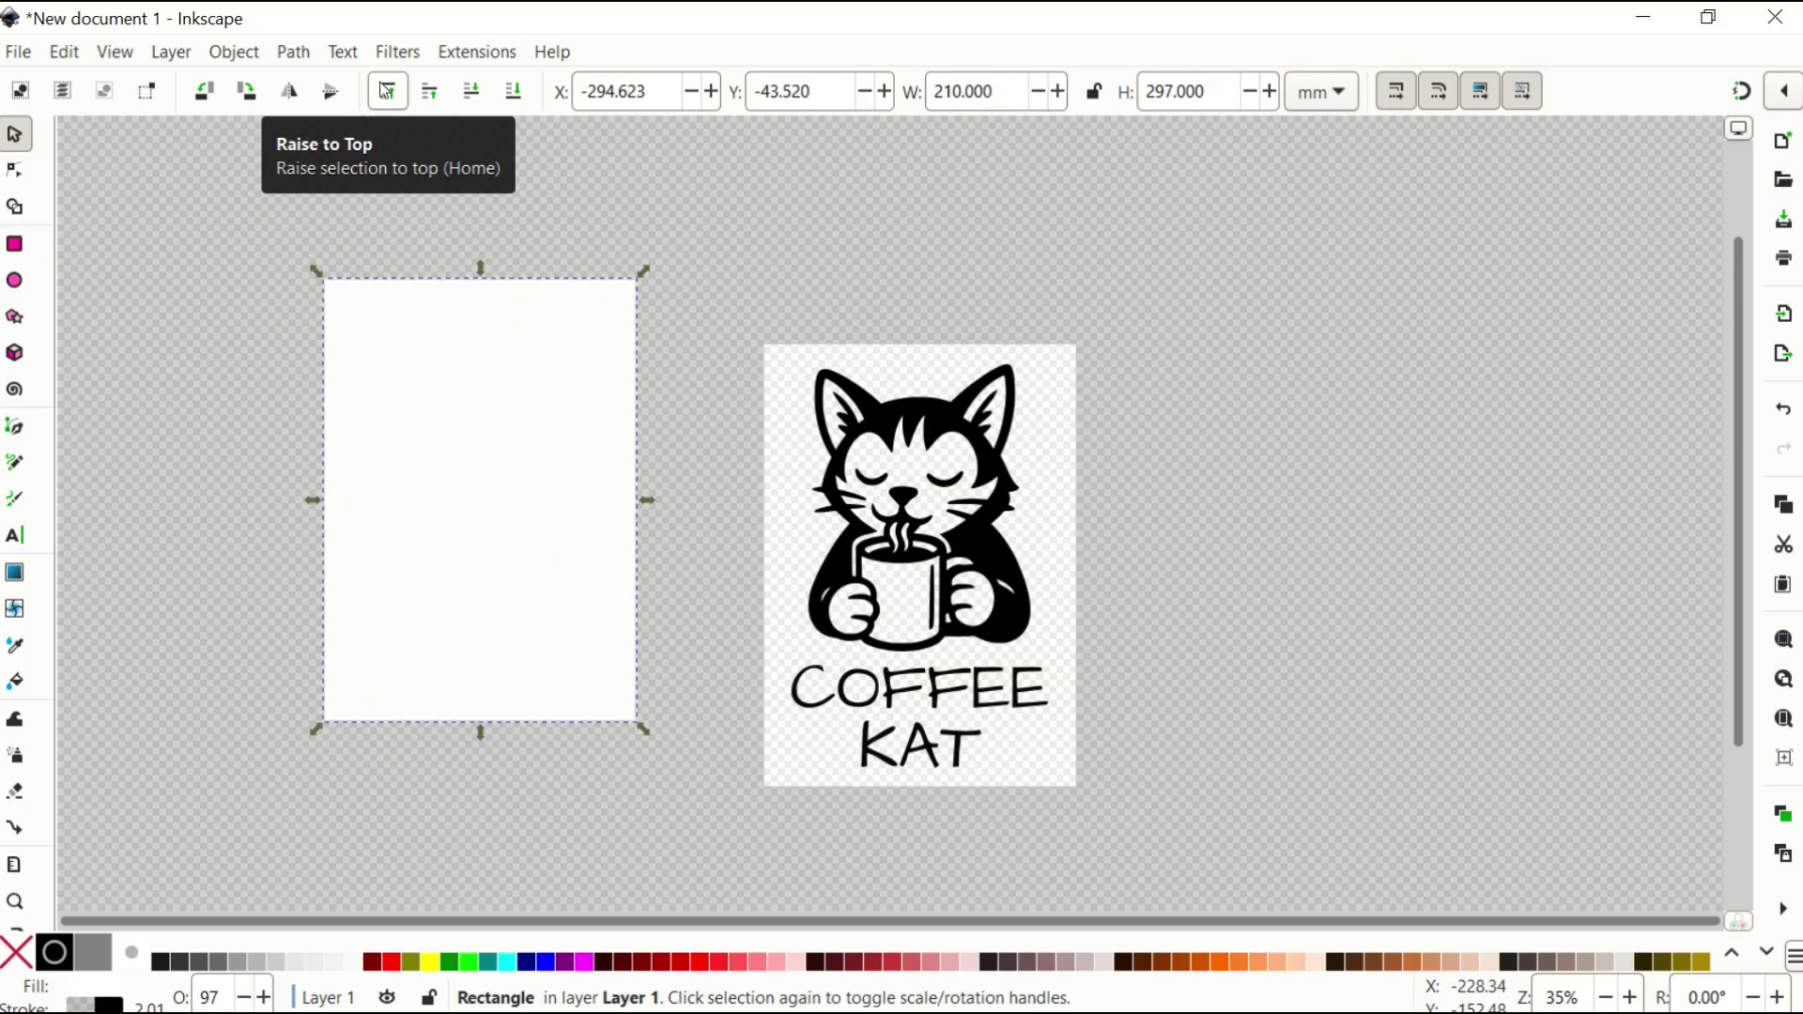
- Lower the white rectangle to the bottom and move it onto the page beneath the cat
click(513, 91)
drag(427, 453, 858, 508)
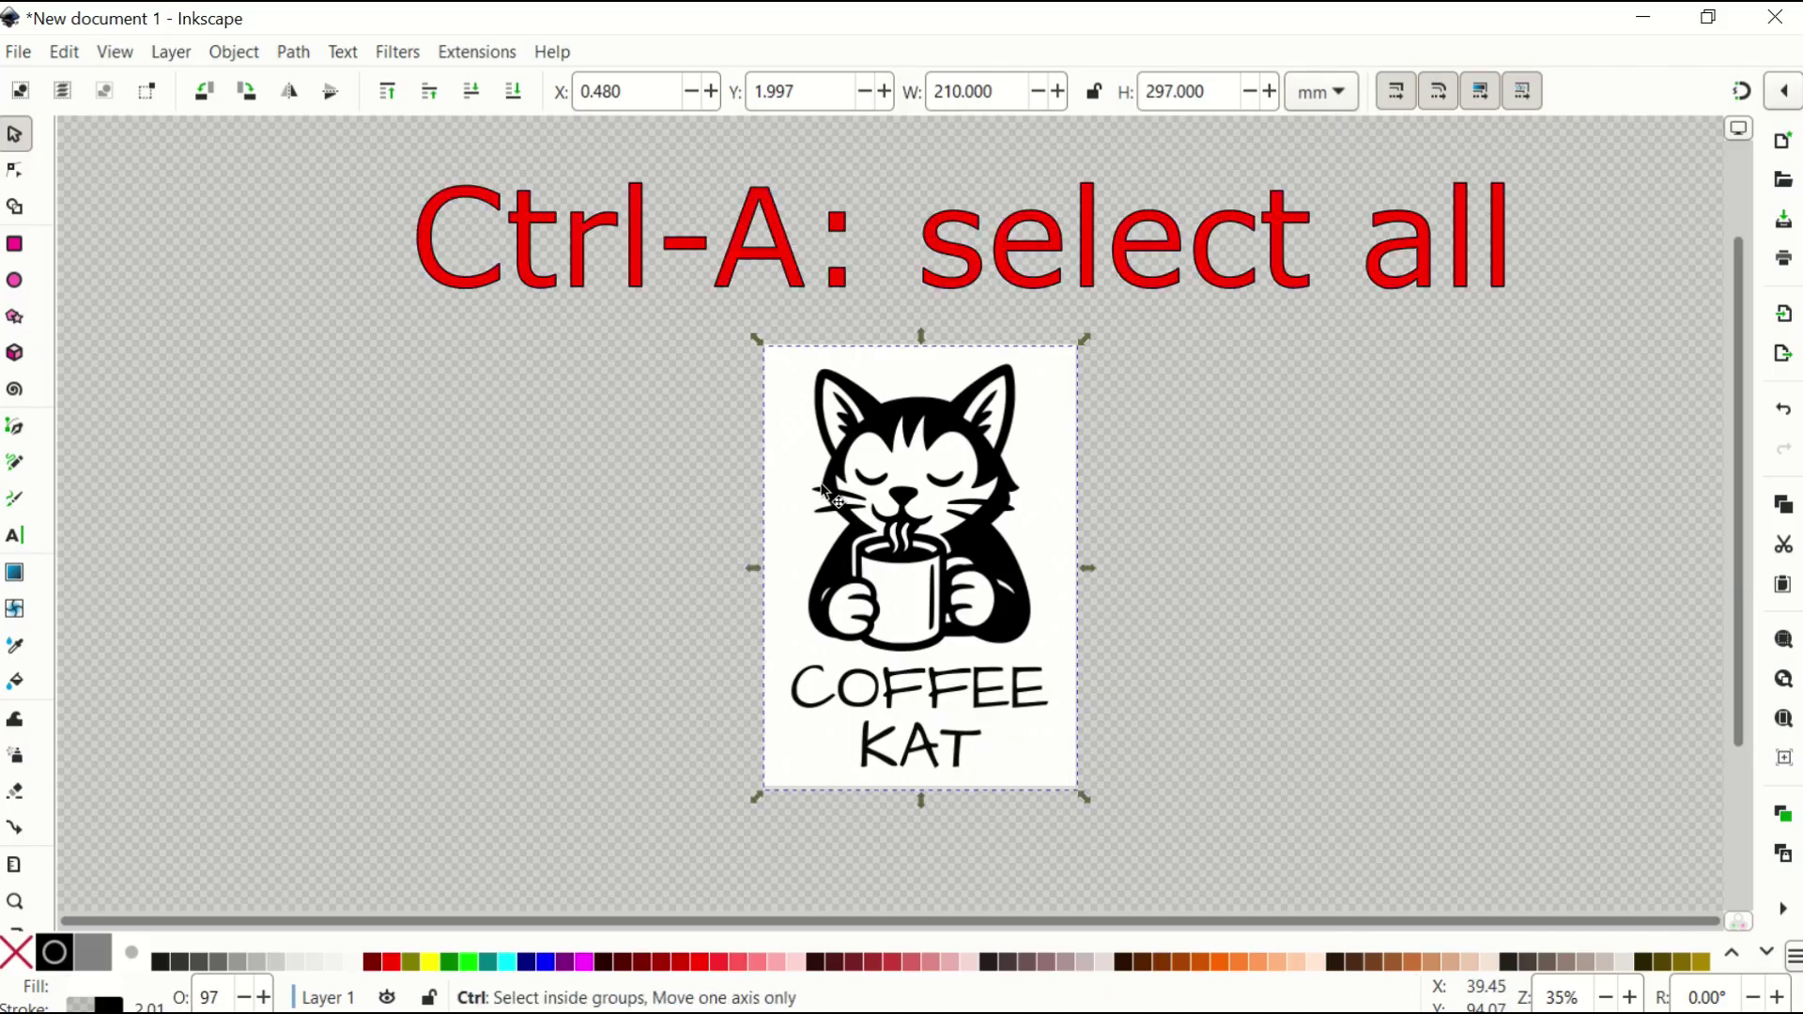
- Select the rectangle, cat and text and line them up with Object > Align and Distribute
key(ctrl+a)
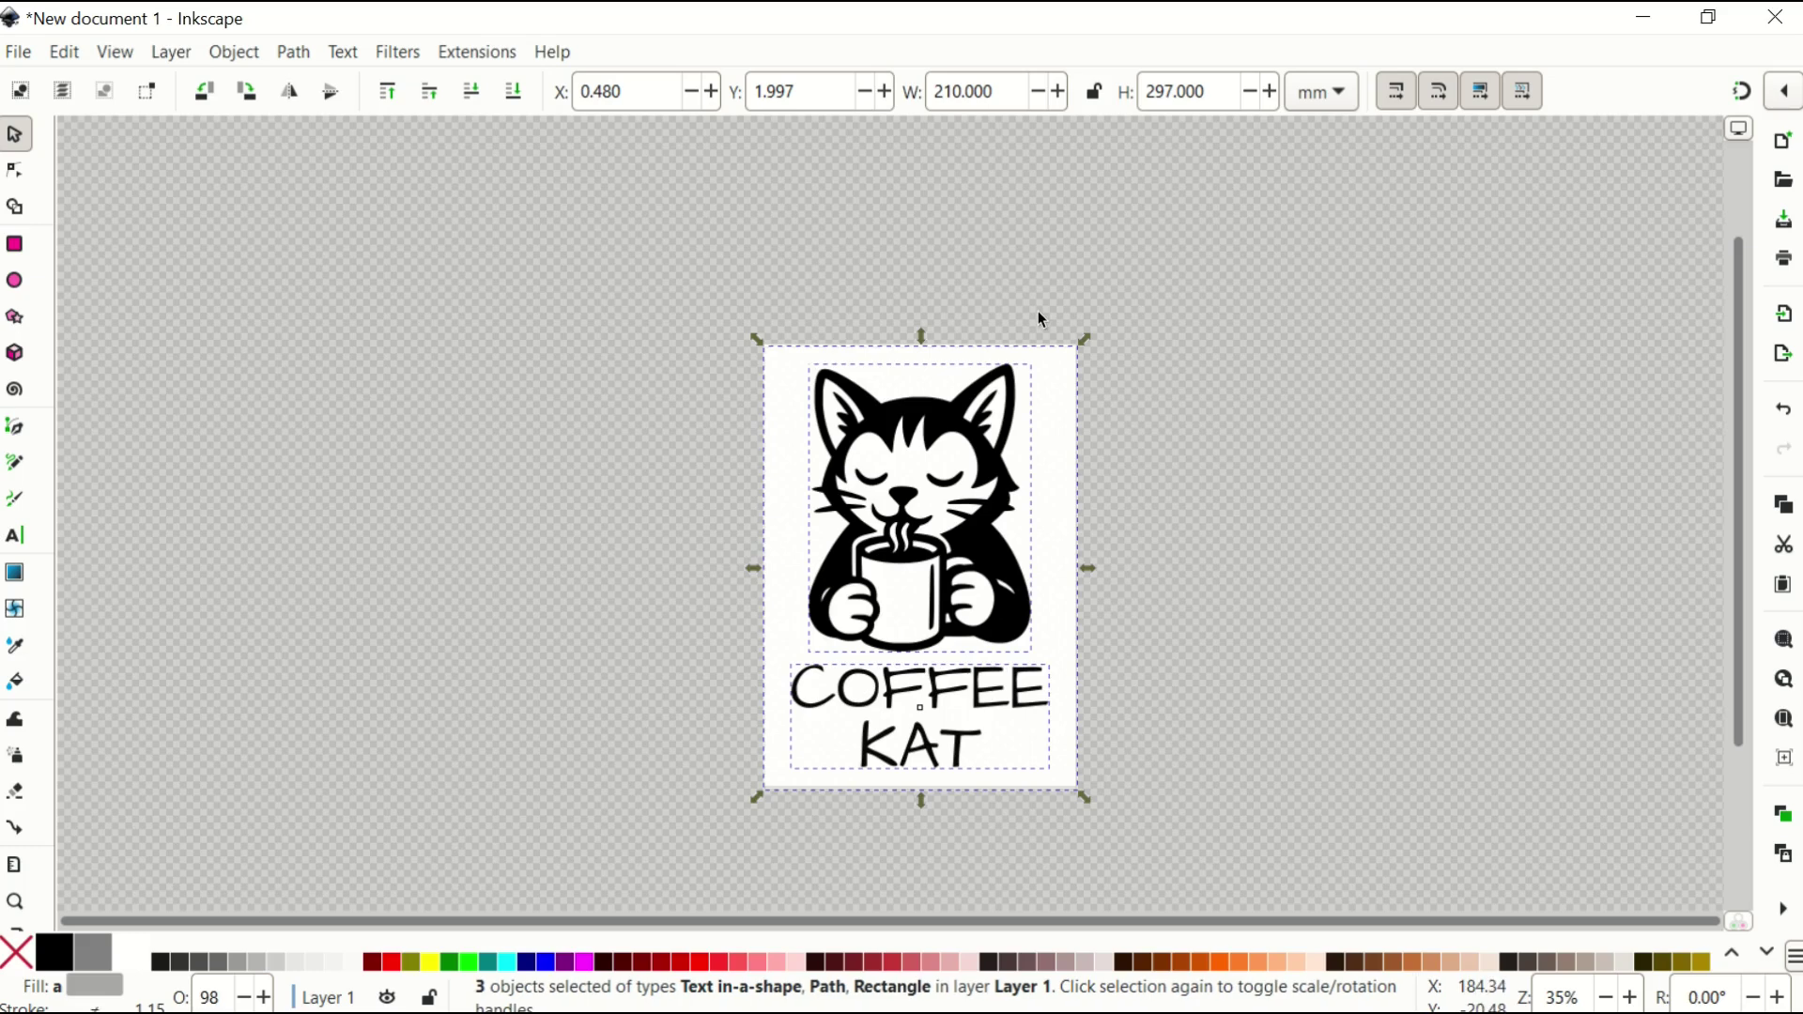
click(234, 52)
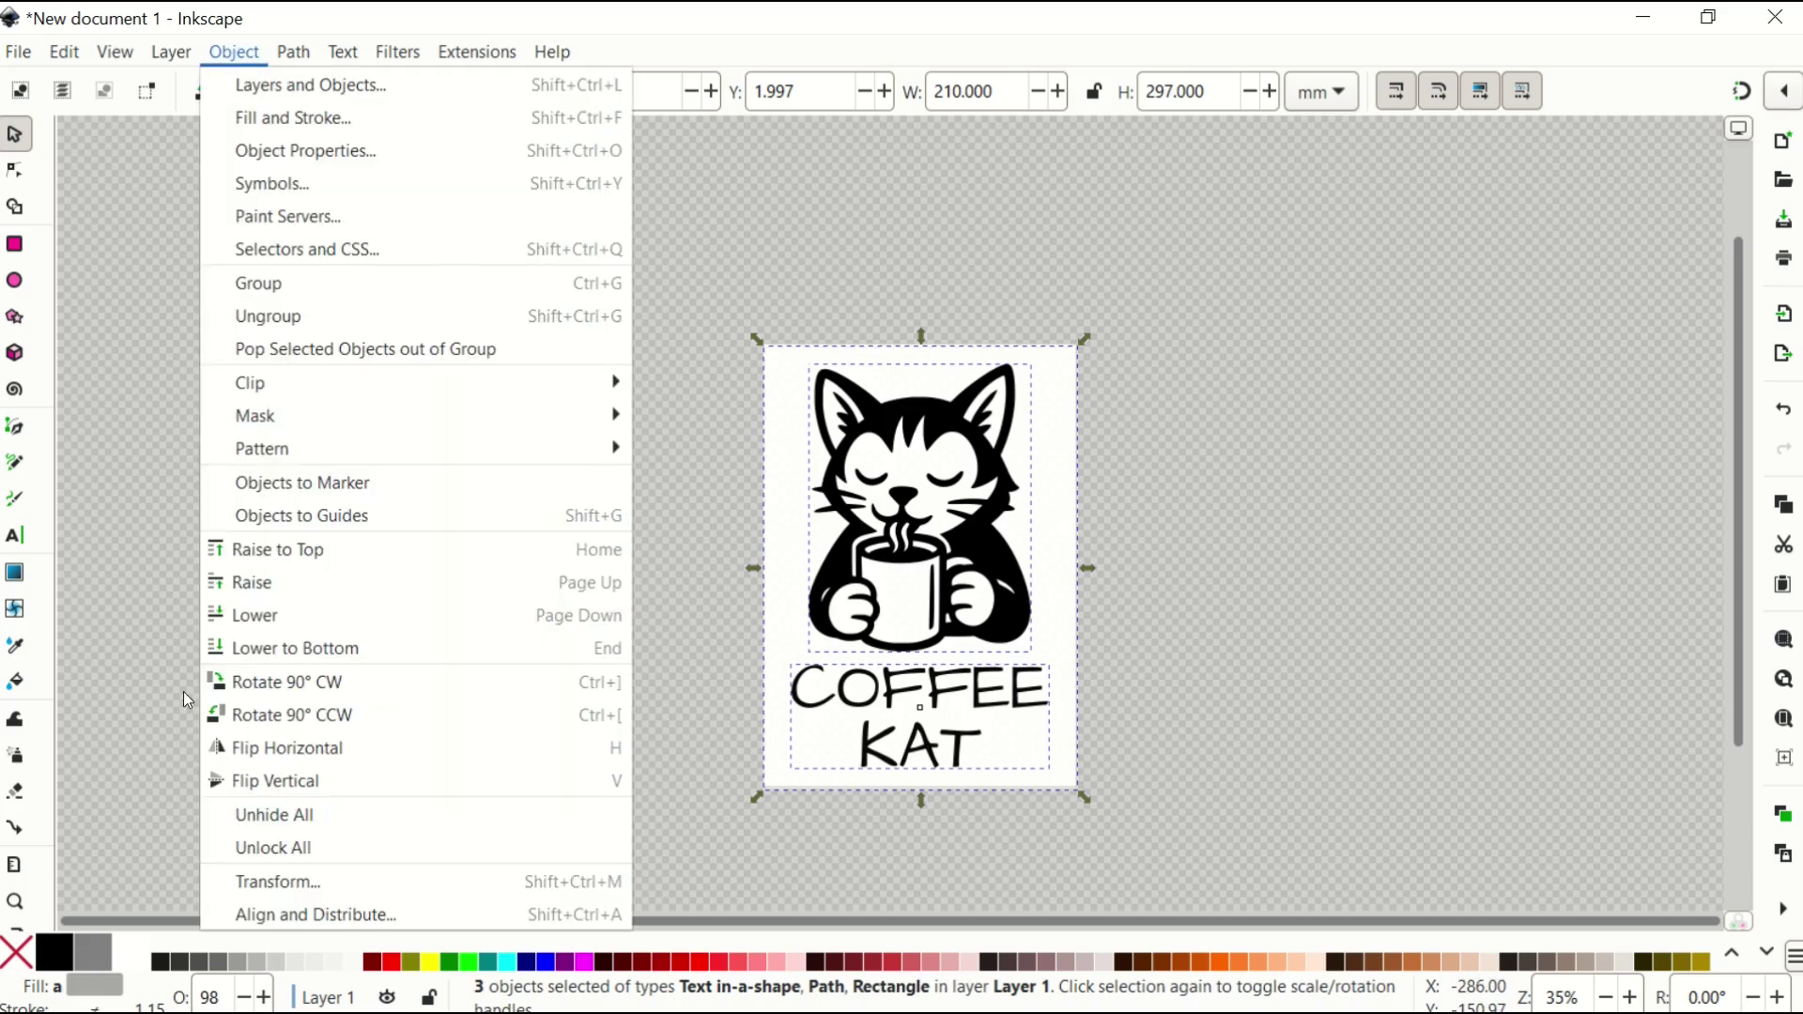
click(315, 914)
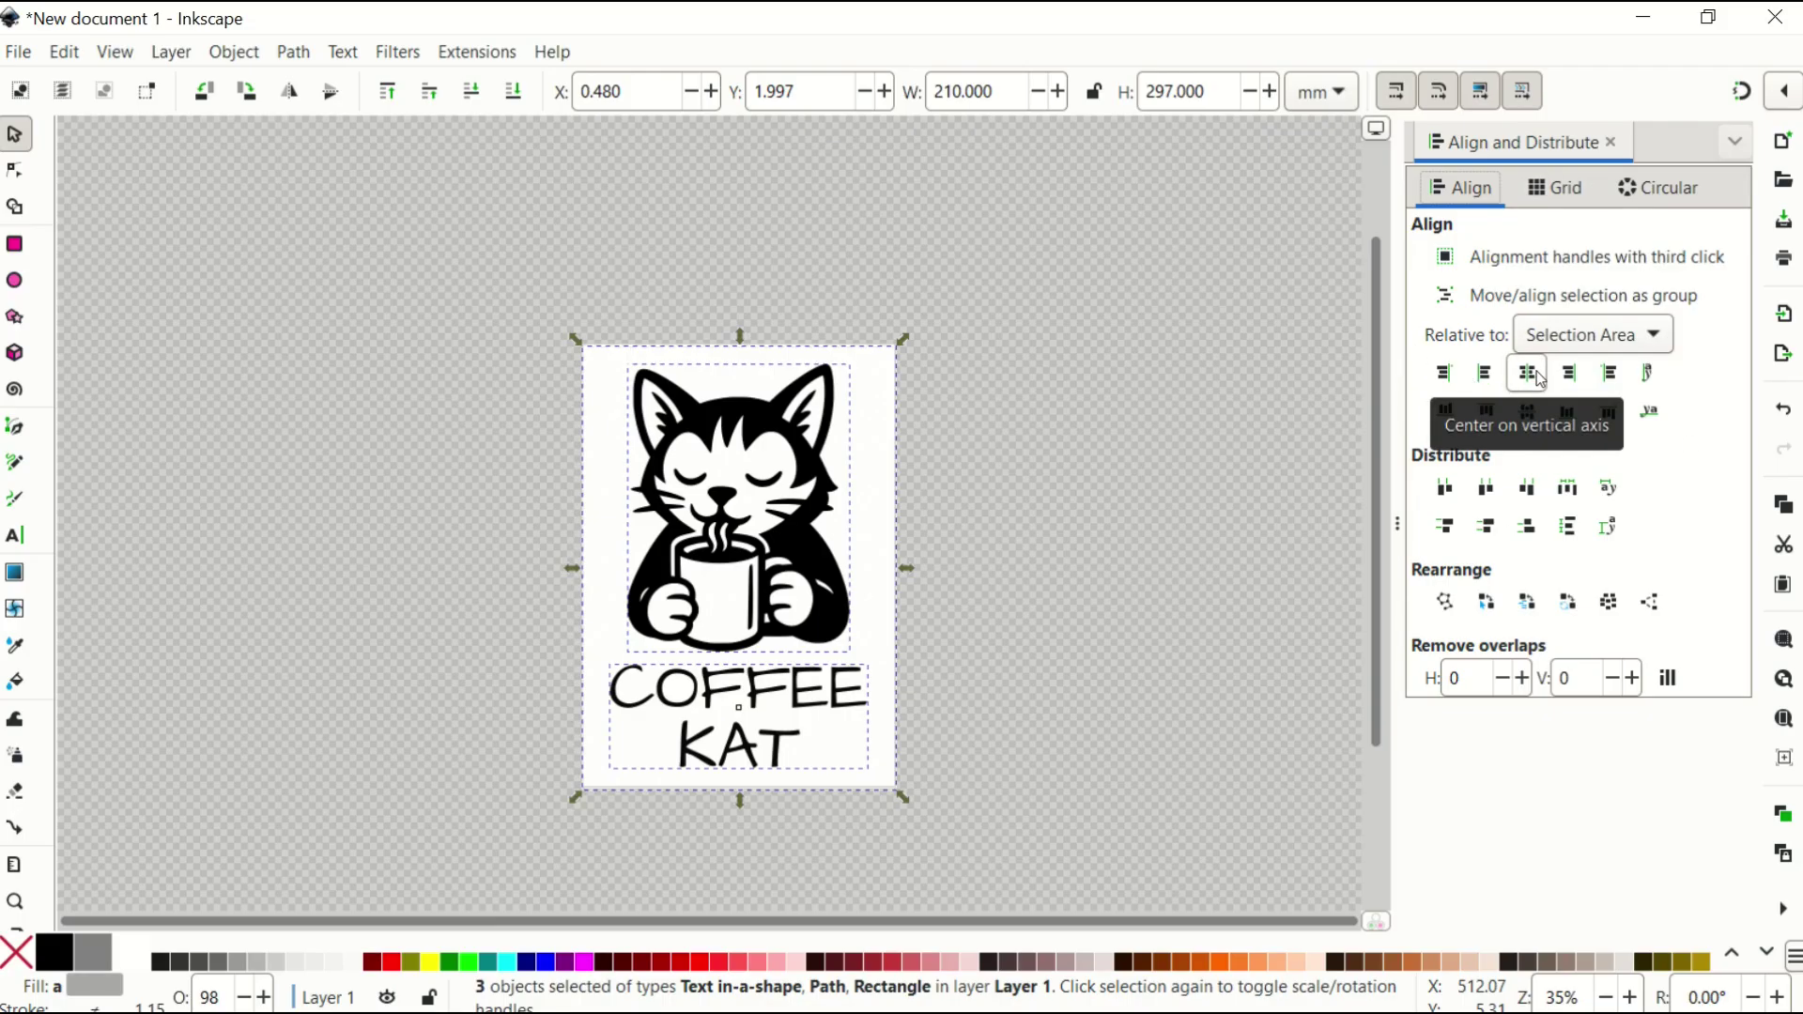
click(1540, 378)
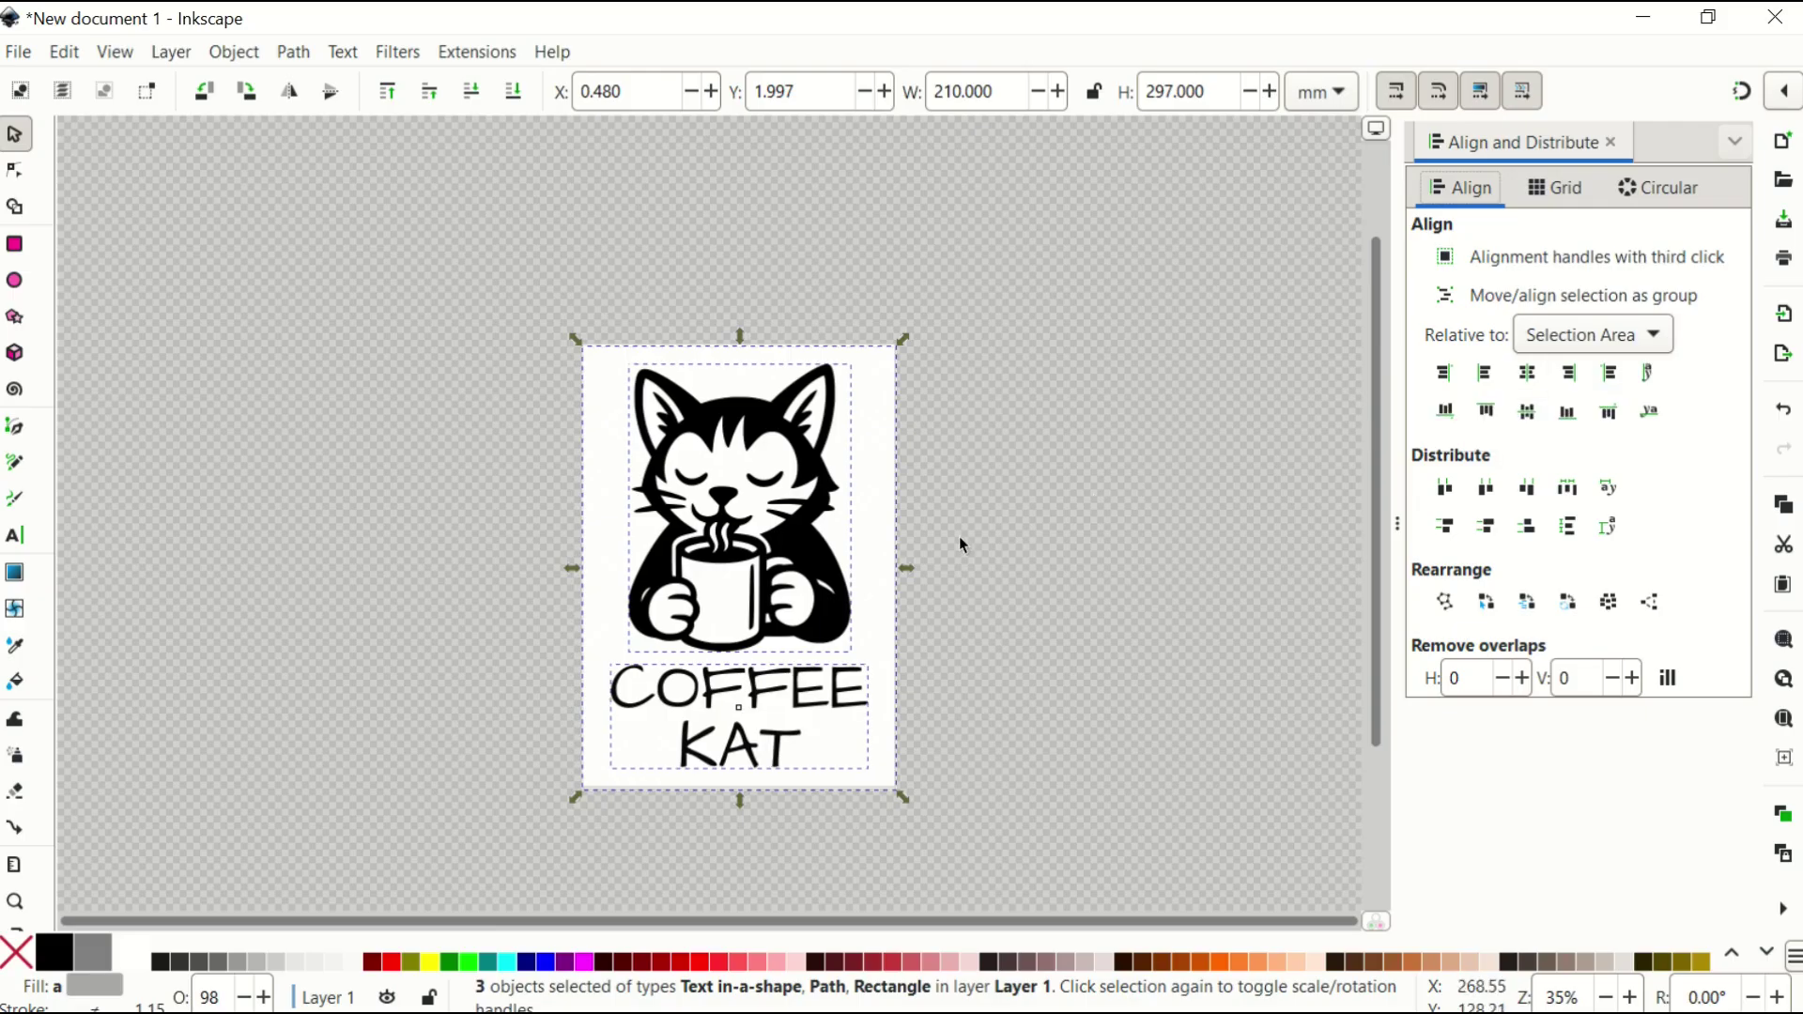
click(1108, 503)
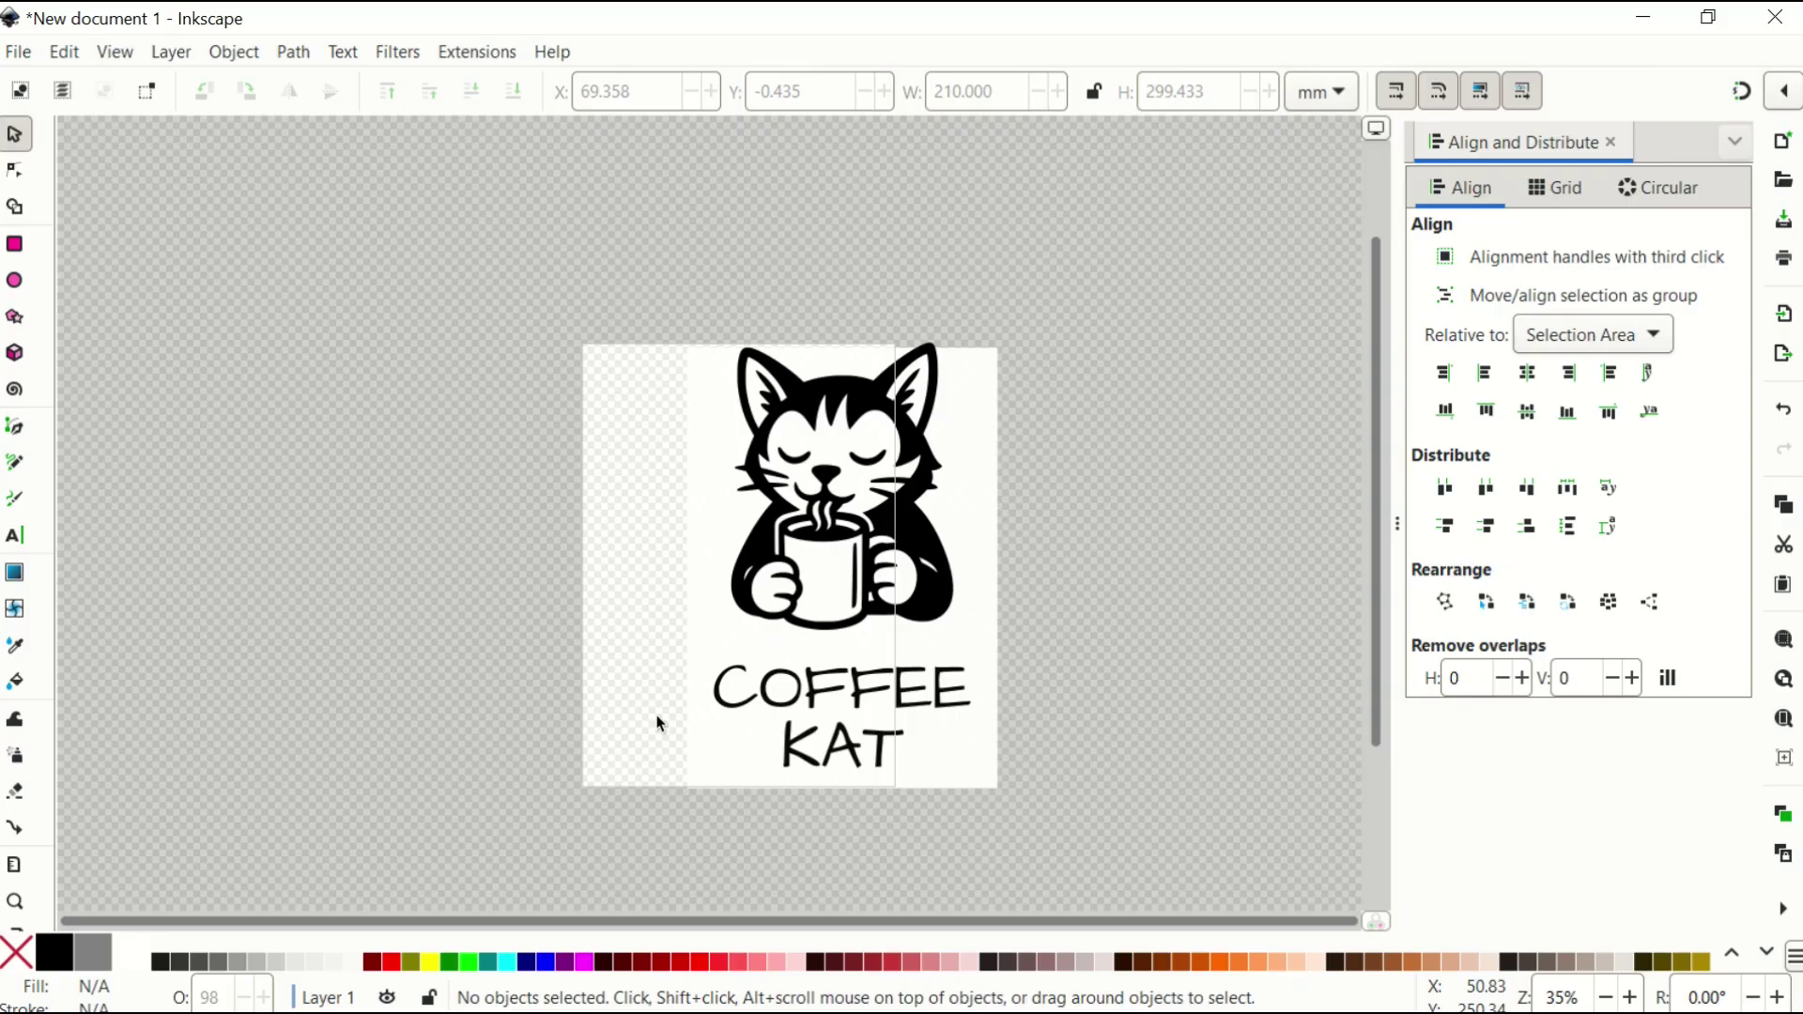
- Nudge the rectangle and cat, then centre the cat and text on the vertical axis
drag(823, 573, 820, 556)
click(834, 507)
drag(843, 394, 842, 416)
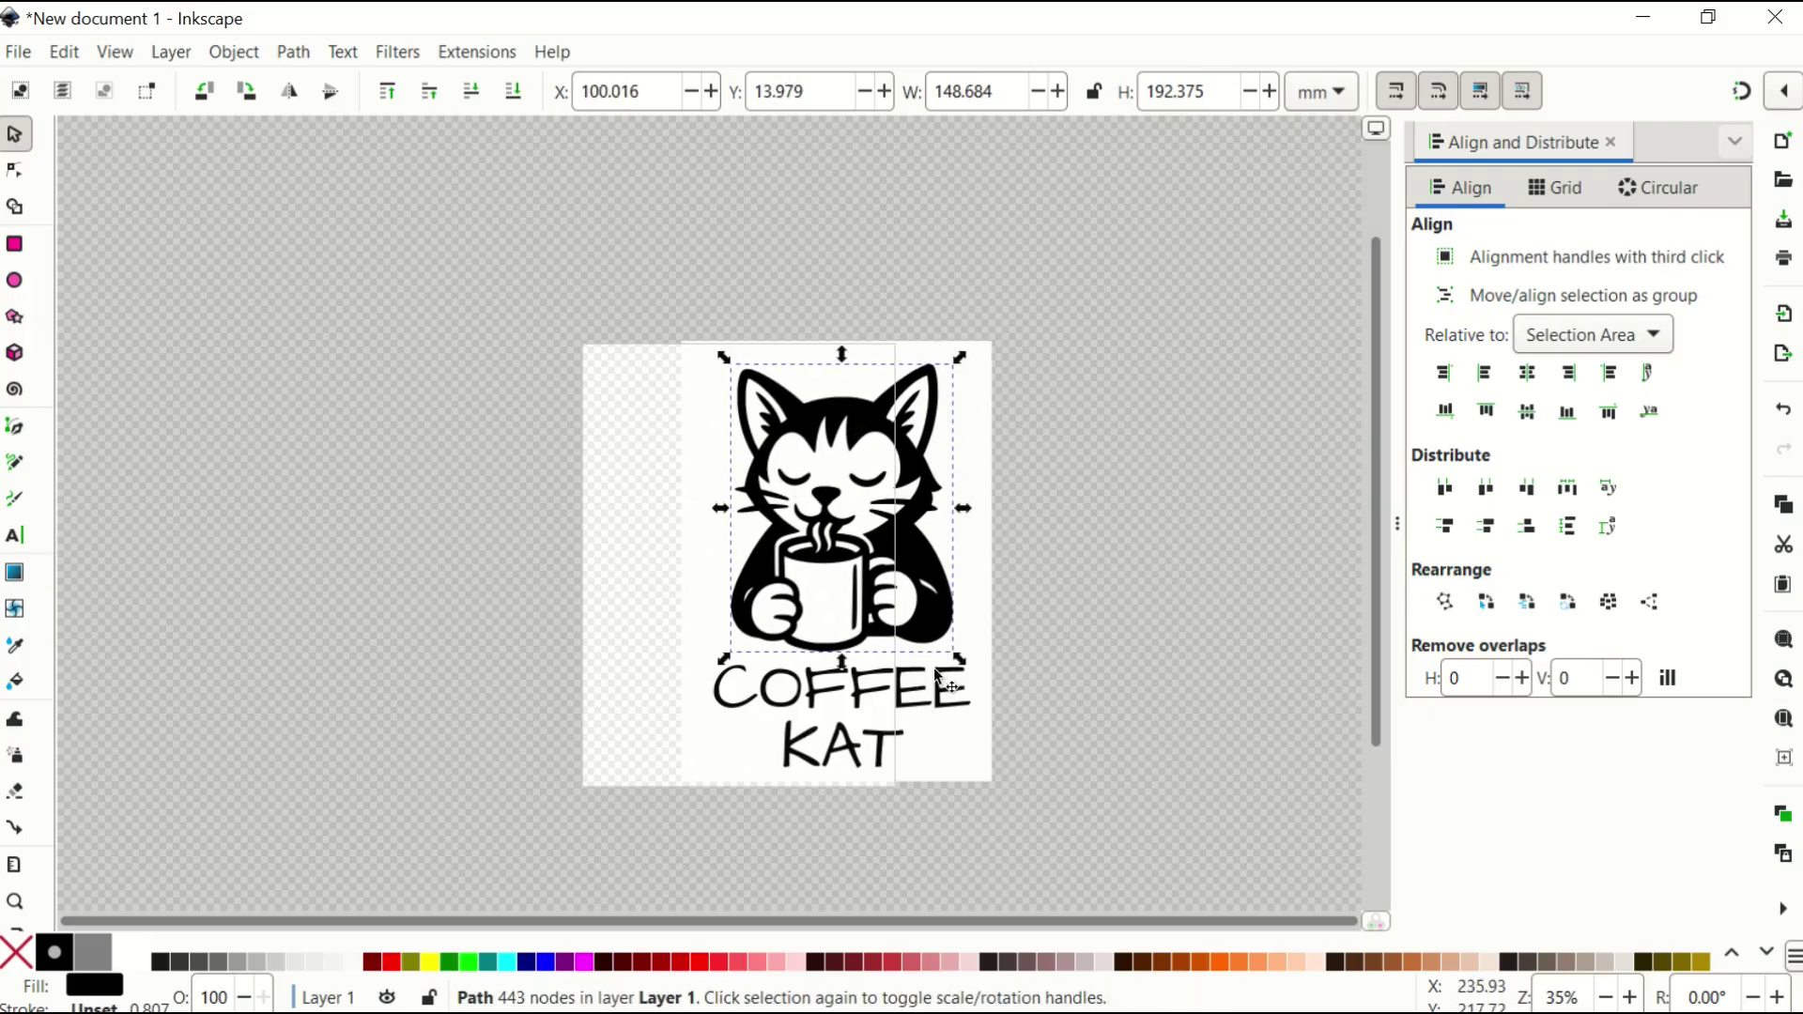
key(ctrl+a)
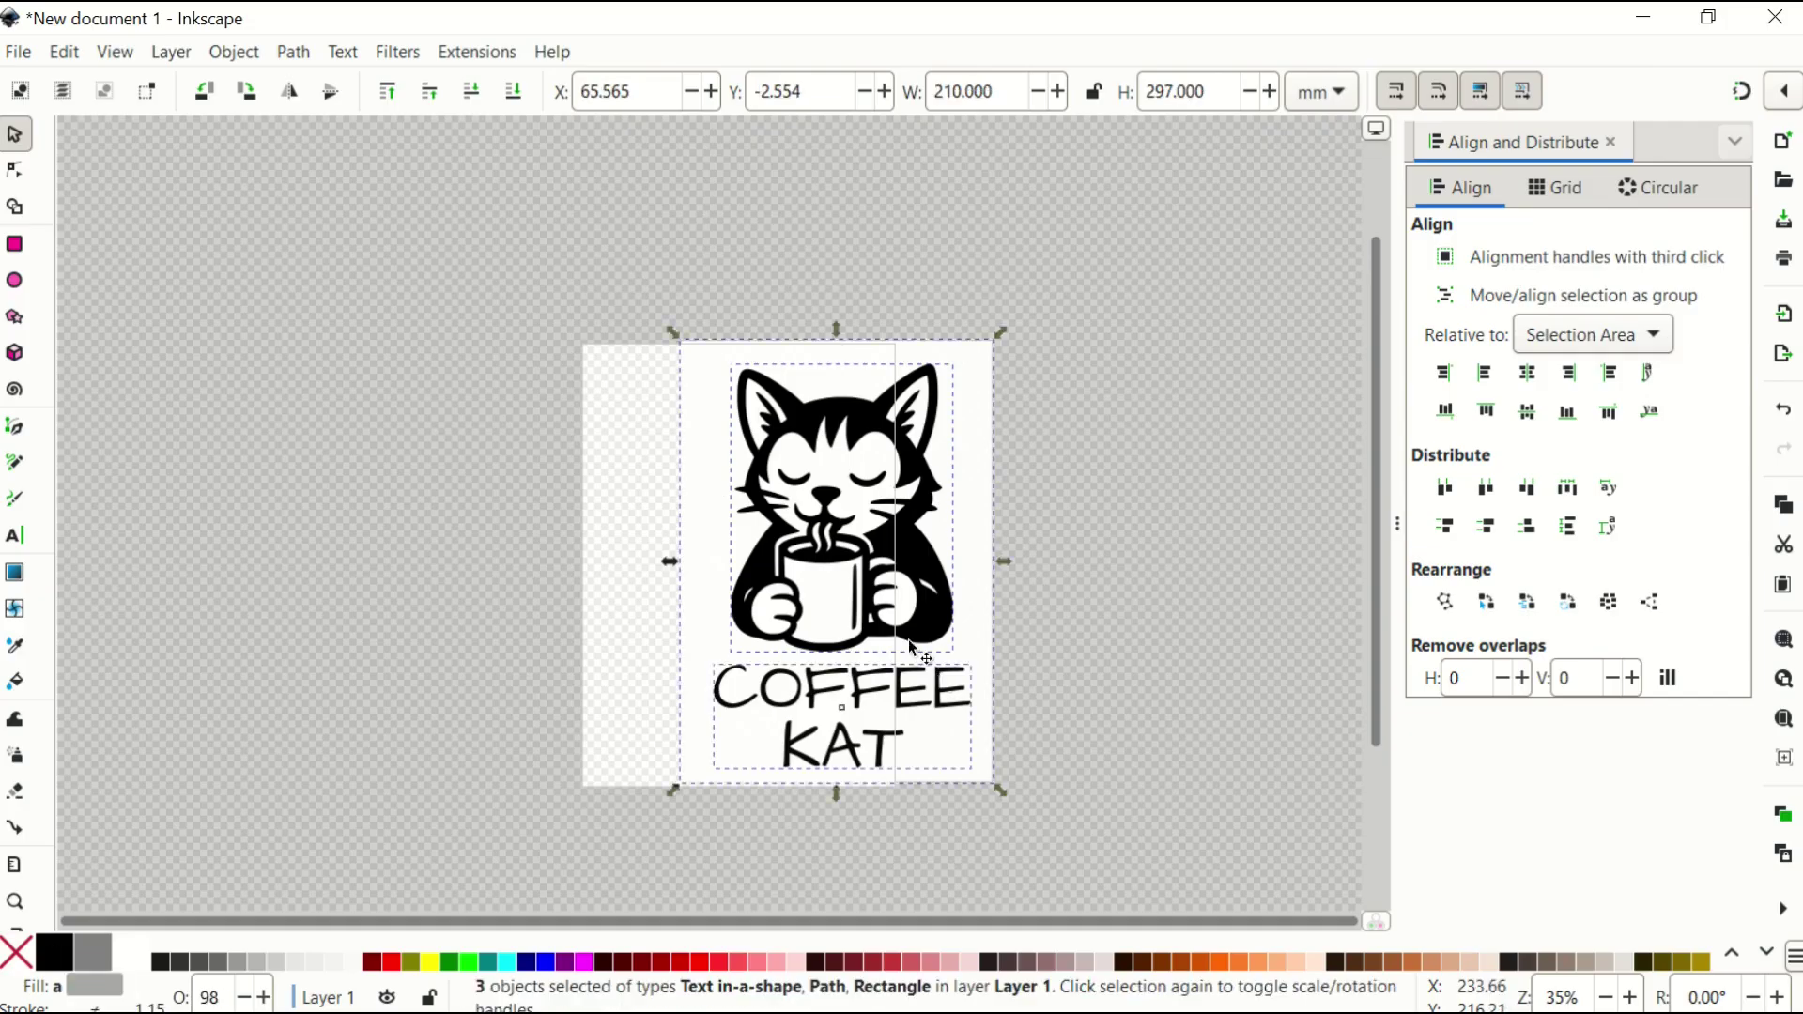
click(1529, 373)
click(1061, 637)
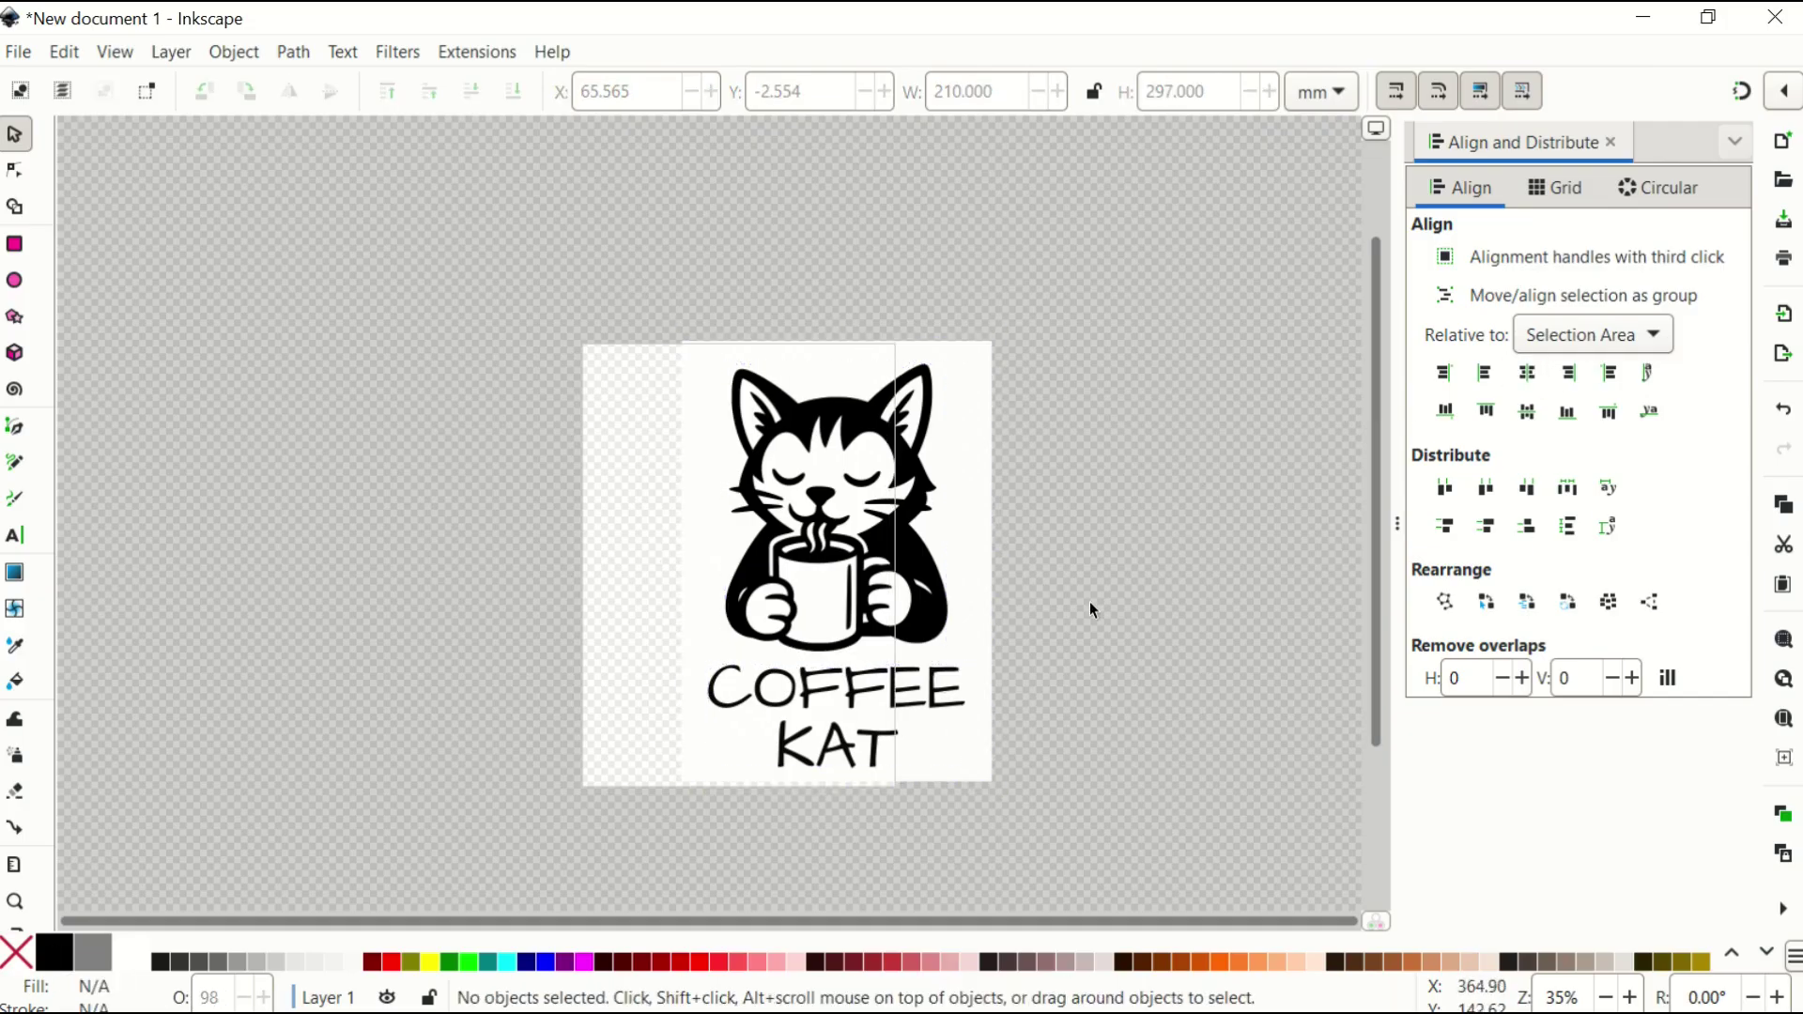
- Close Align and Distribute and resize the page to fit the 210 × 297 mm white rectangle
click(1609, 143)
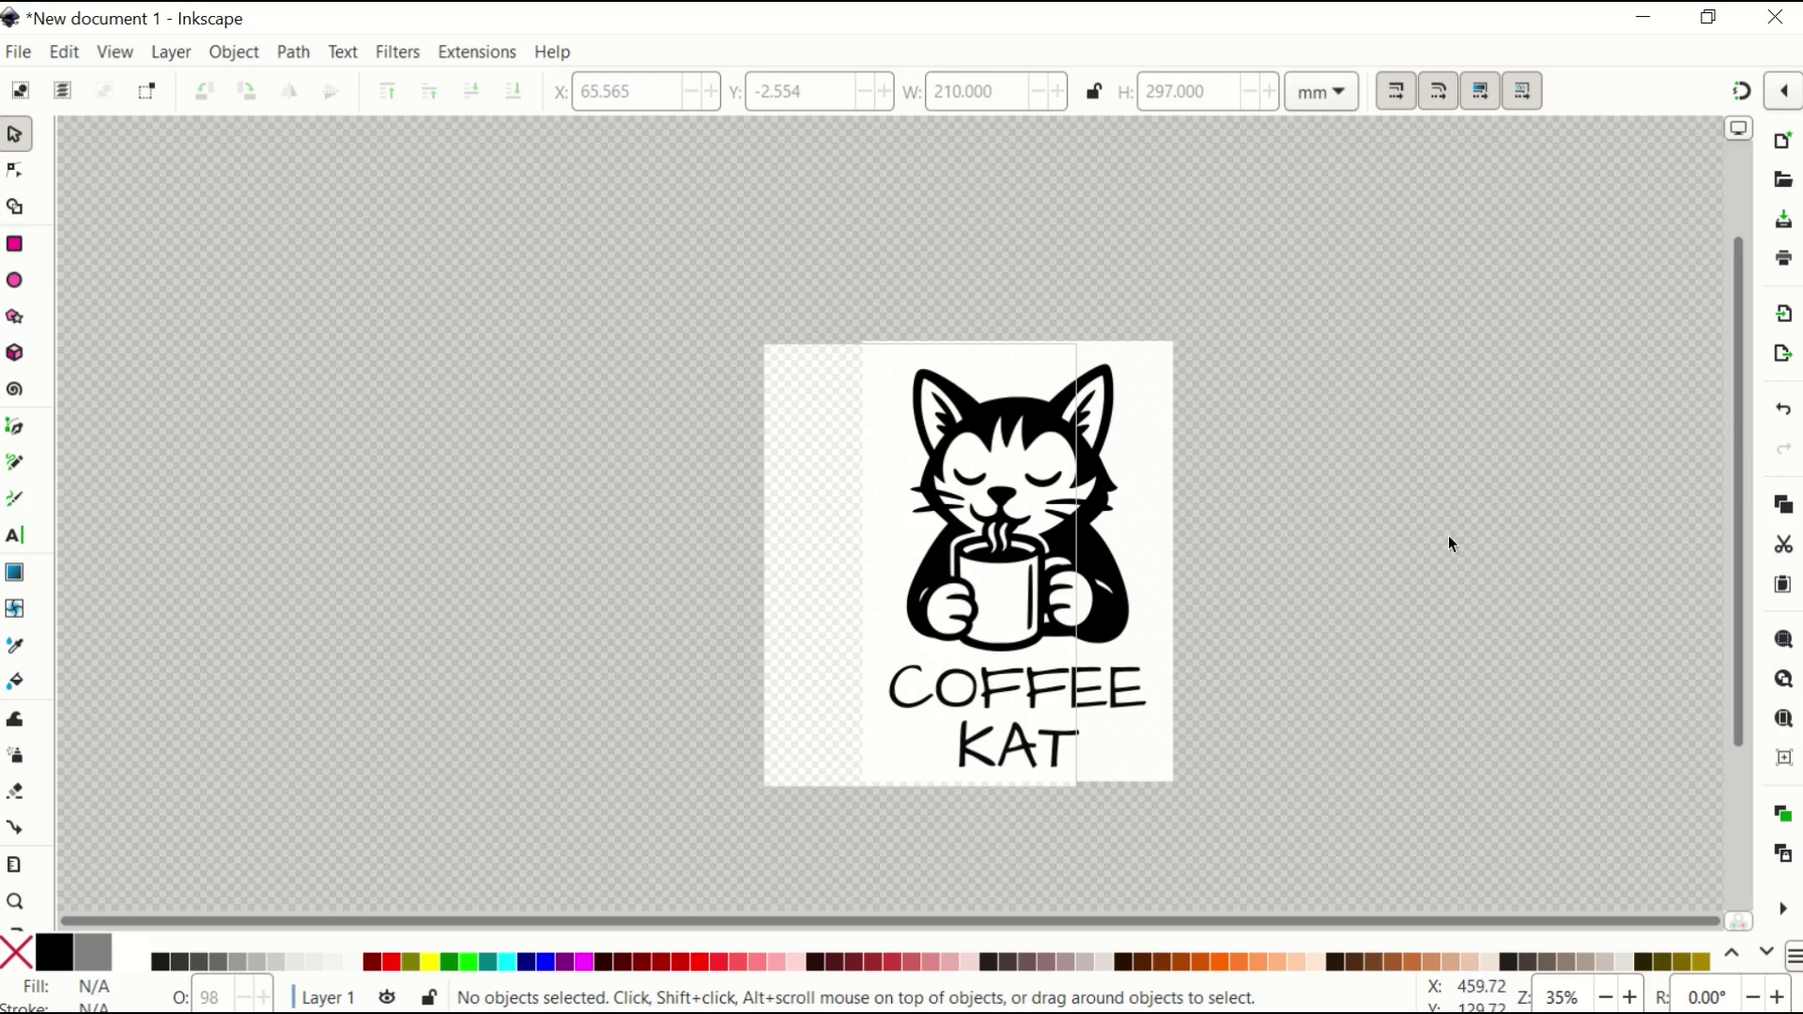
key(ctrl+a)
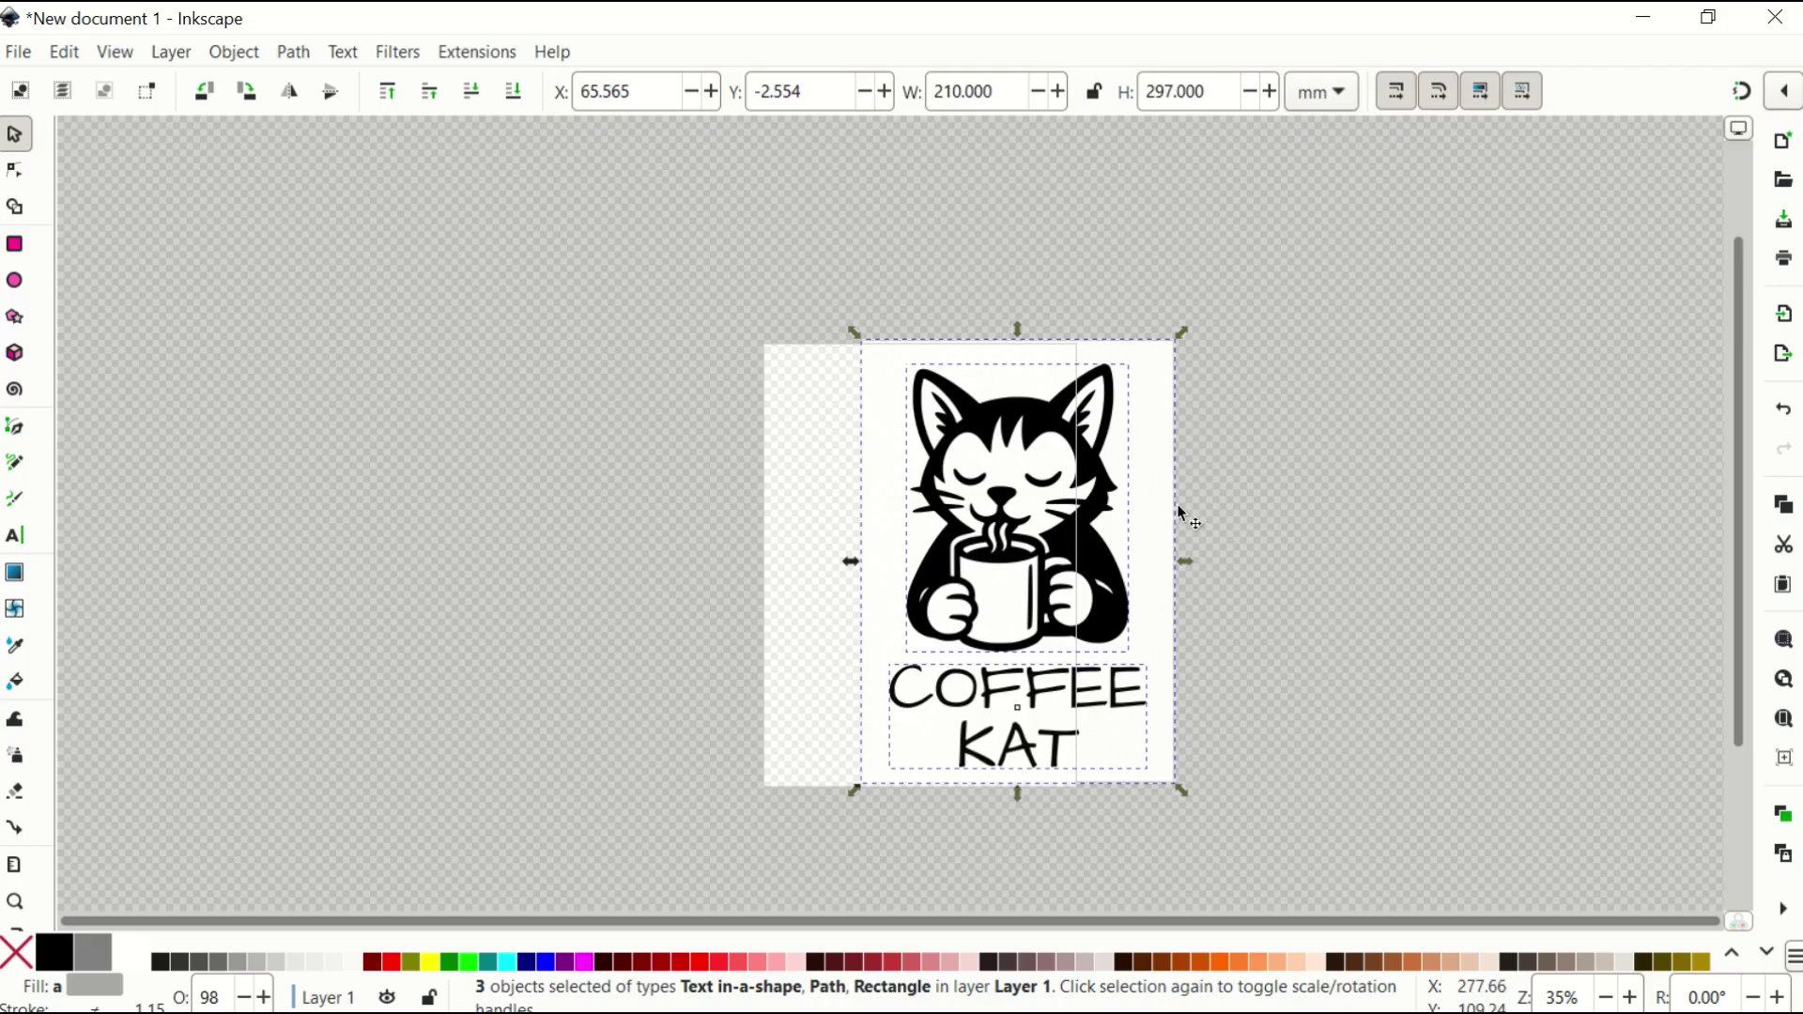
key(ctrl+shift+r)
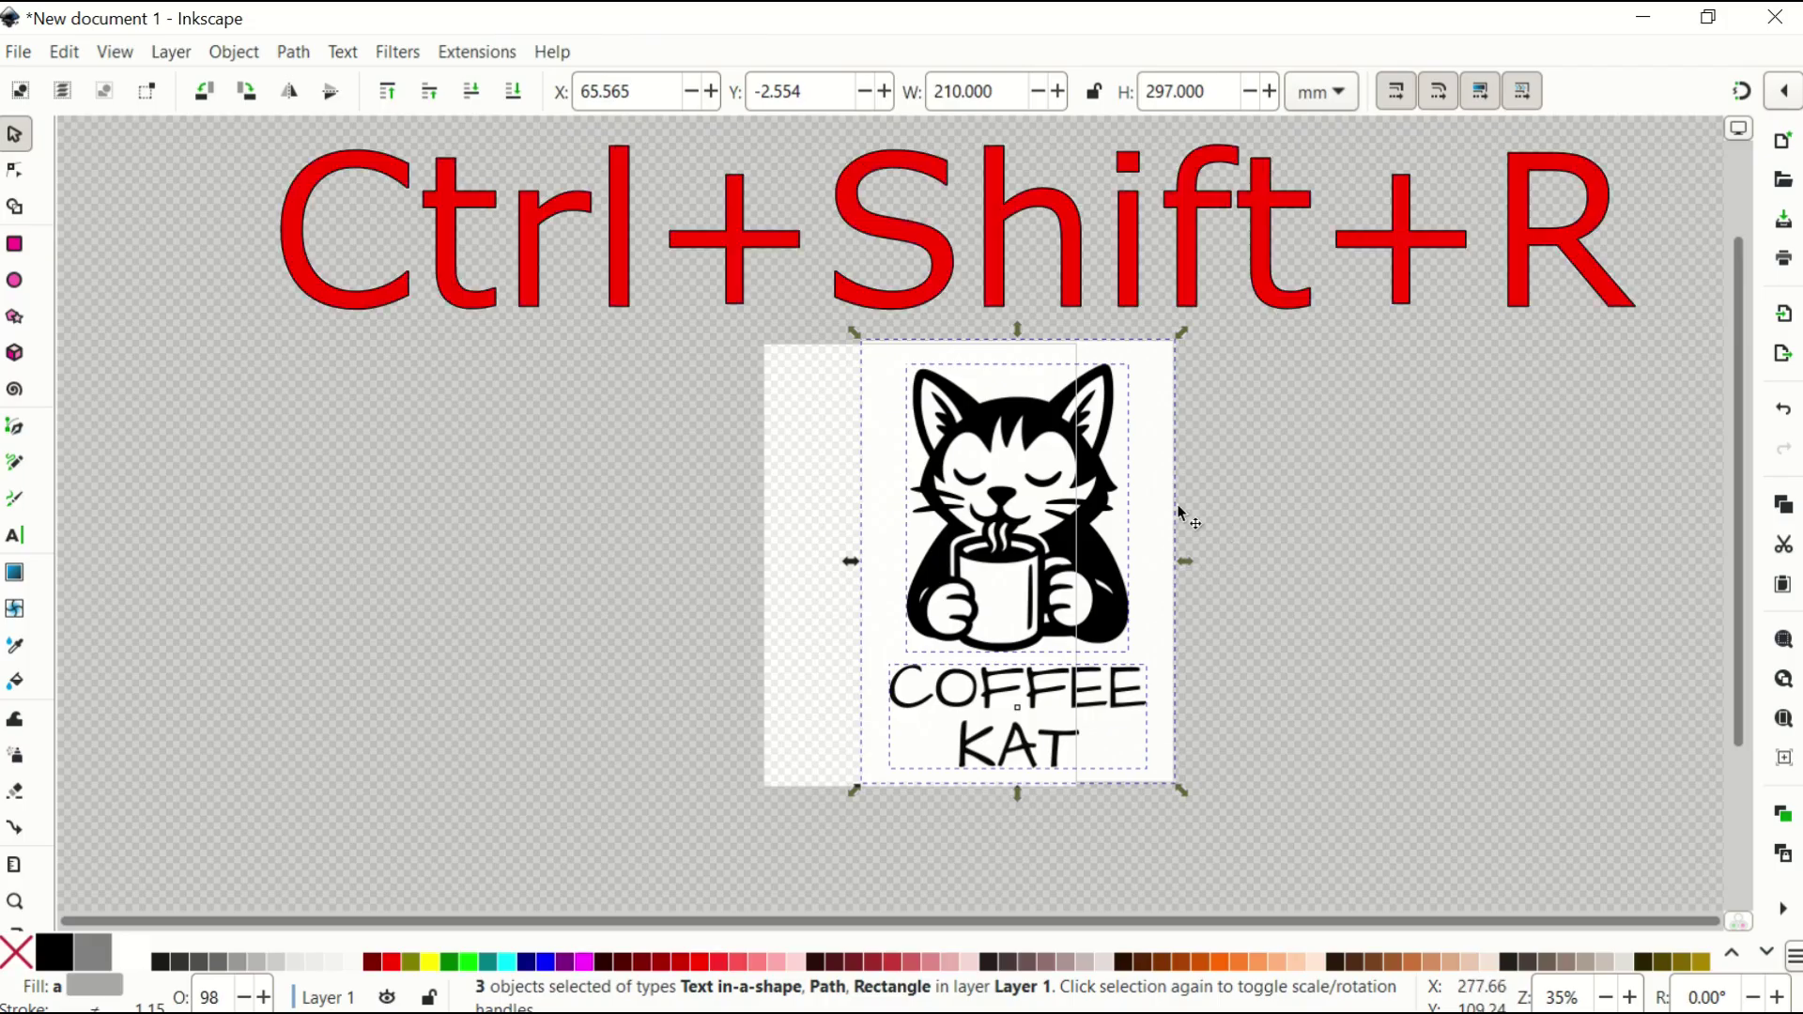
- Remove the white rectangle and fit the page to the 172.536 × 270.714 mm cat and text
click(1179, 512)
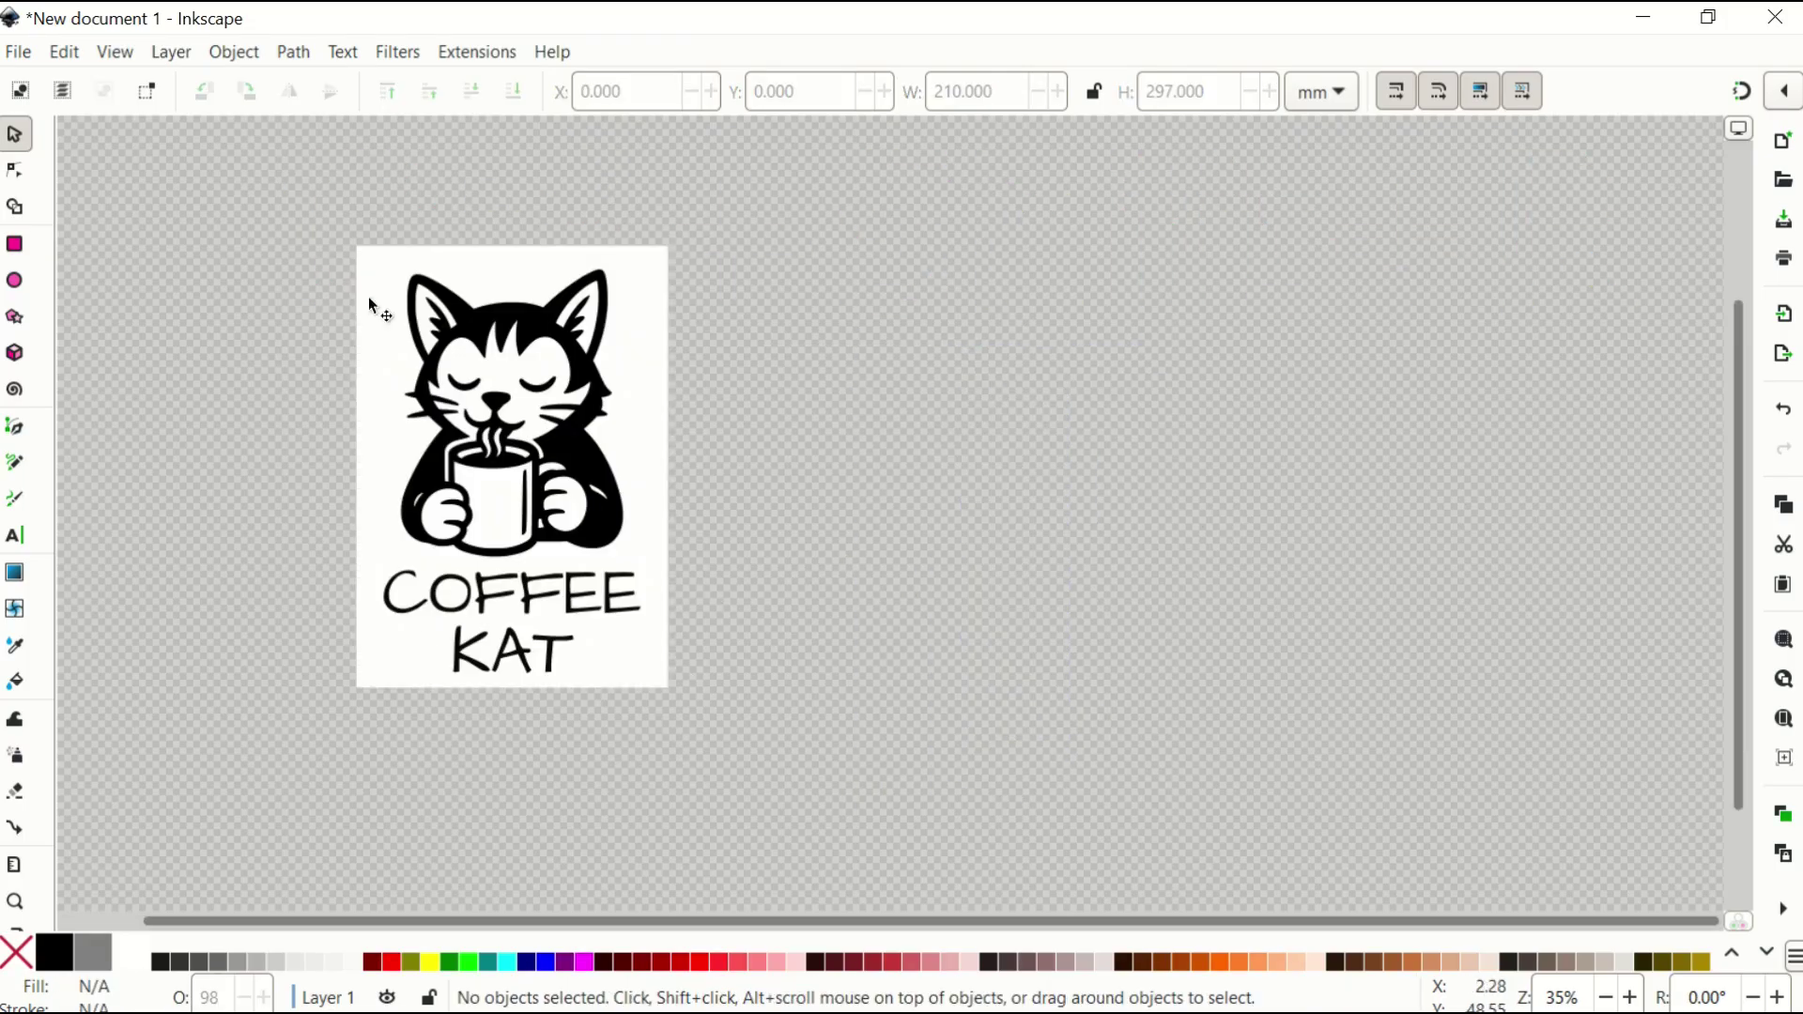
click(650, 456)
drag(650, 456, 1051, 532)
key(Delete)
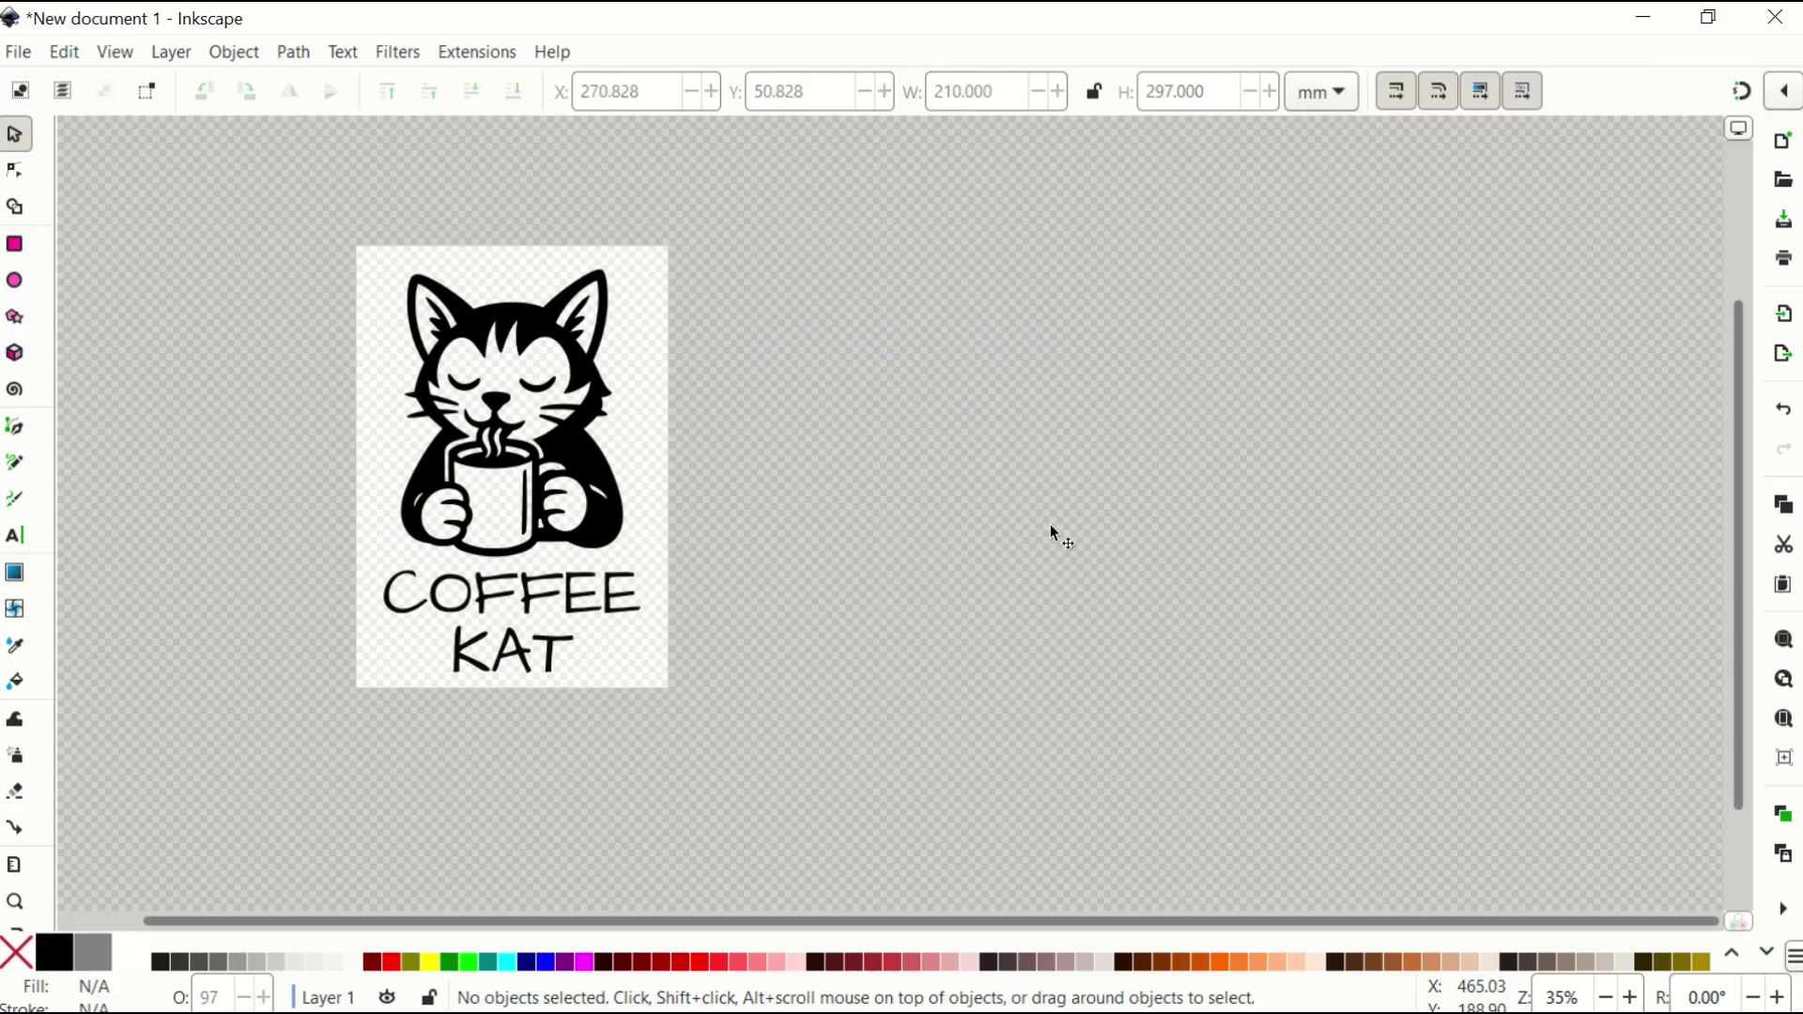
key(ctrl+a)
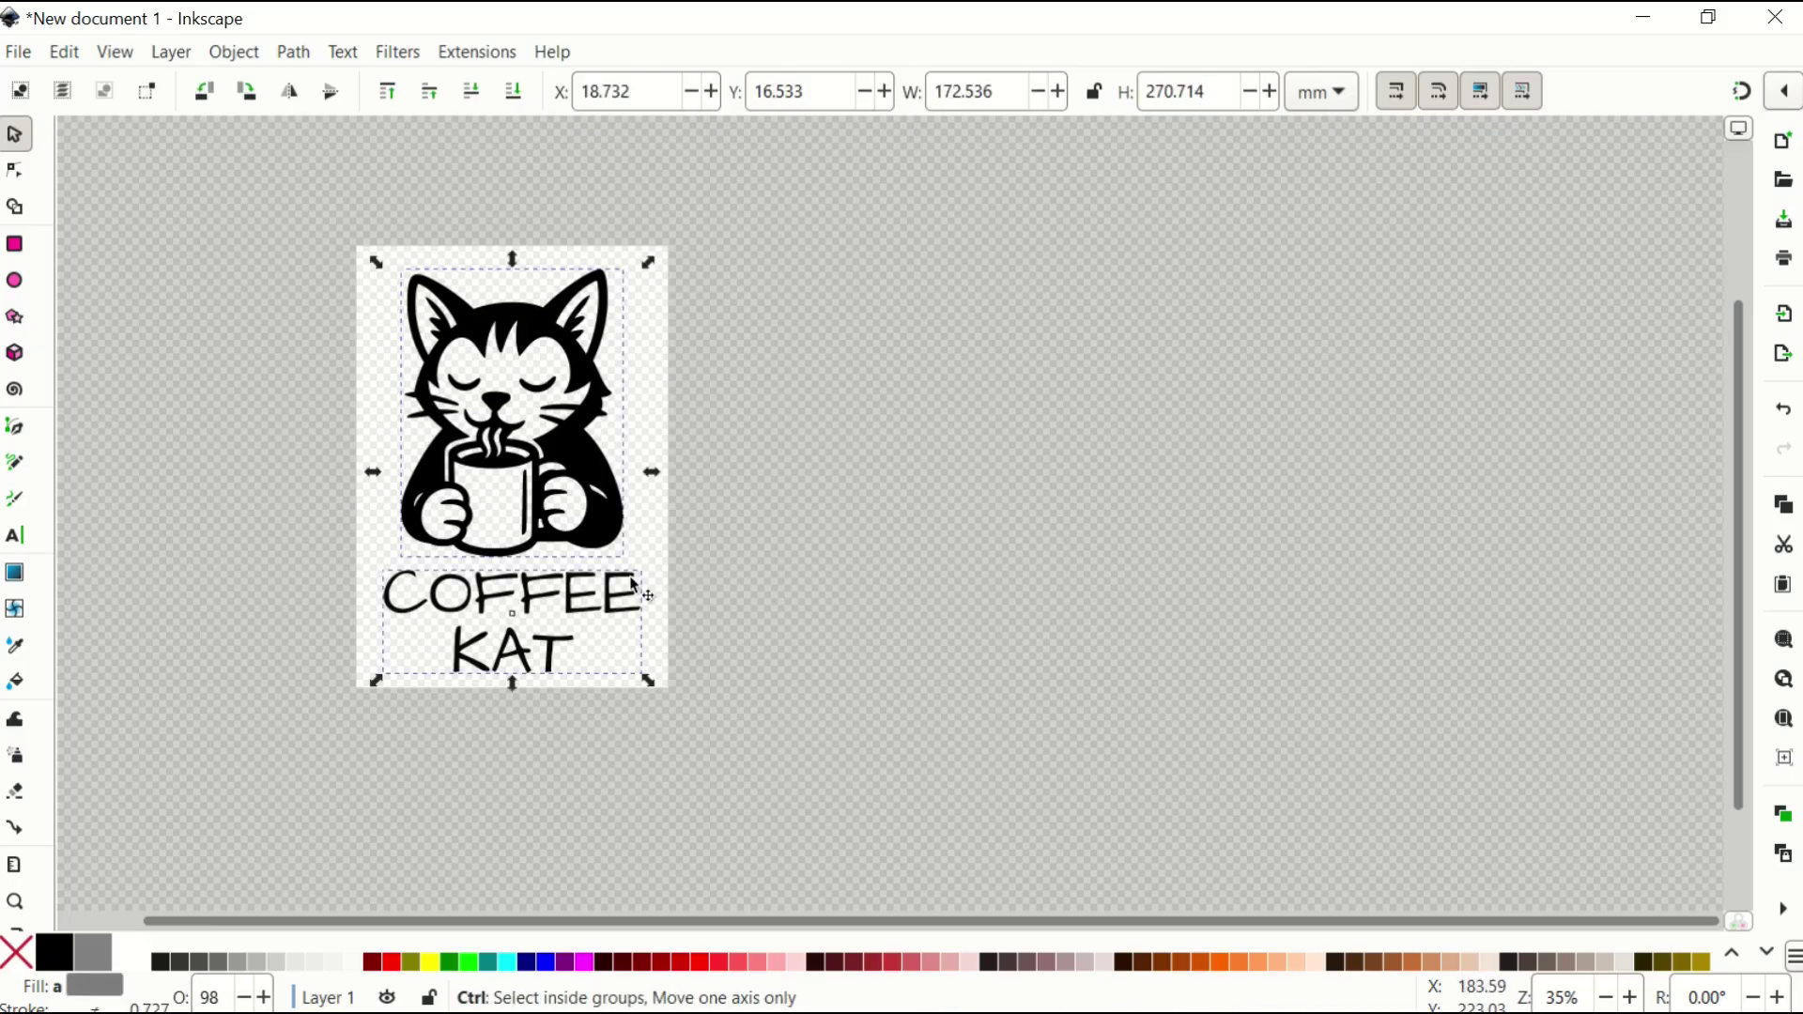
key(ctrl+shift+r)
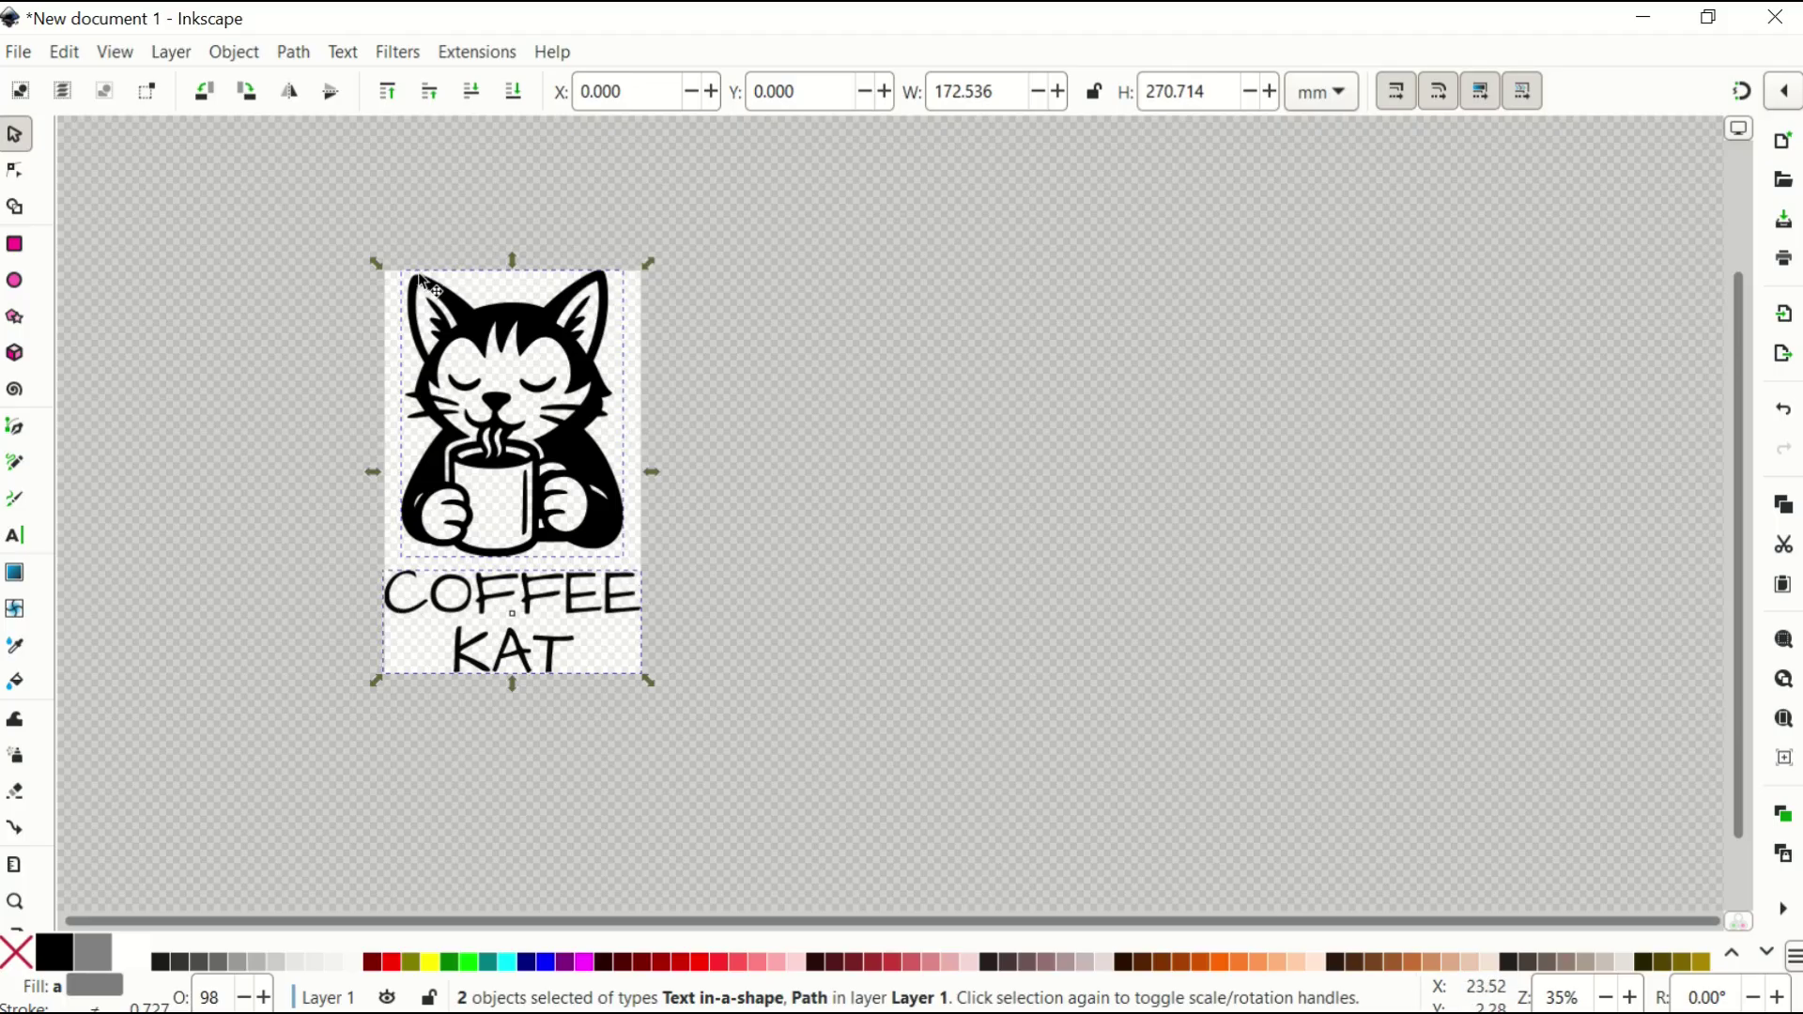
- Paste the white 210 × 297 mm rectangle back behind the cat and text at X 0, Y 0
key(ctrl+v)
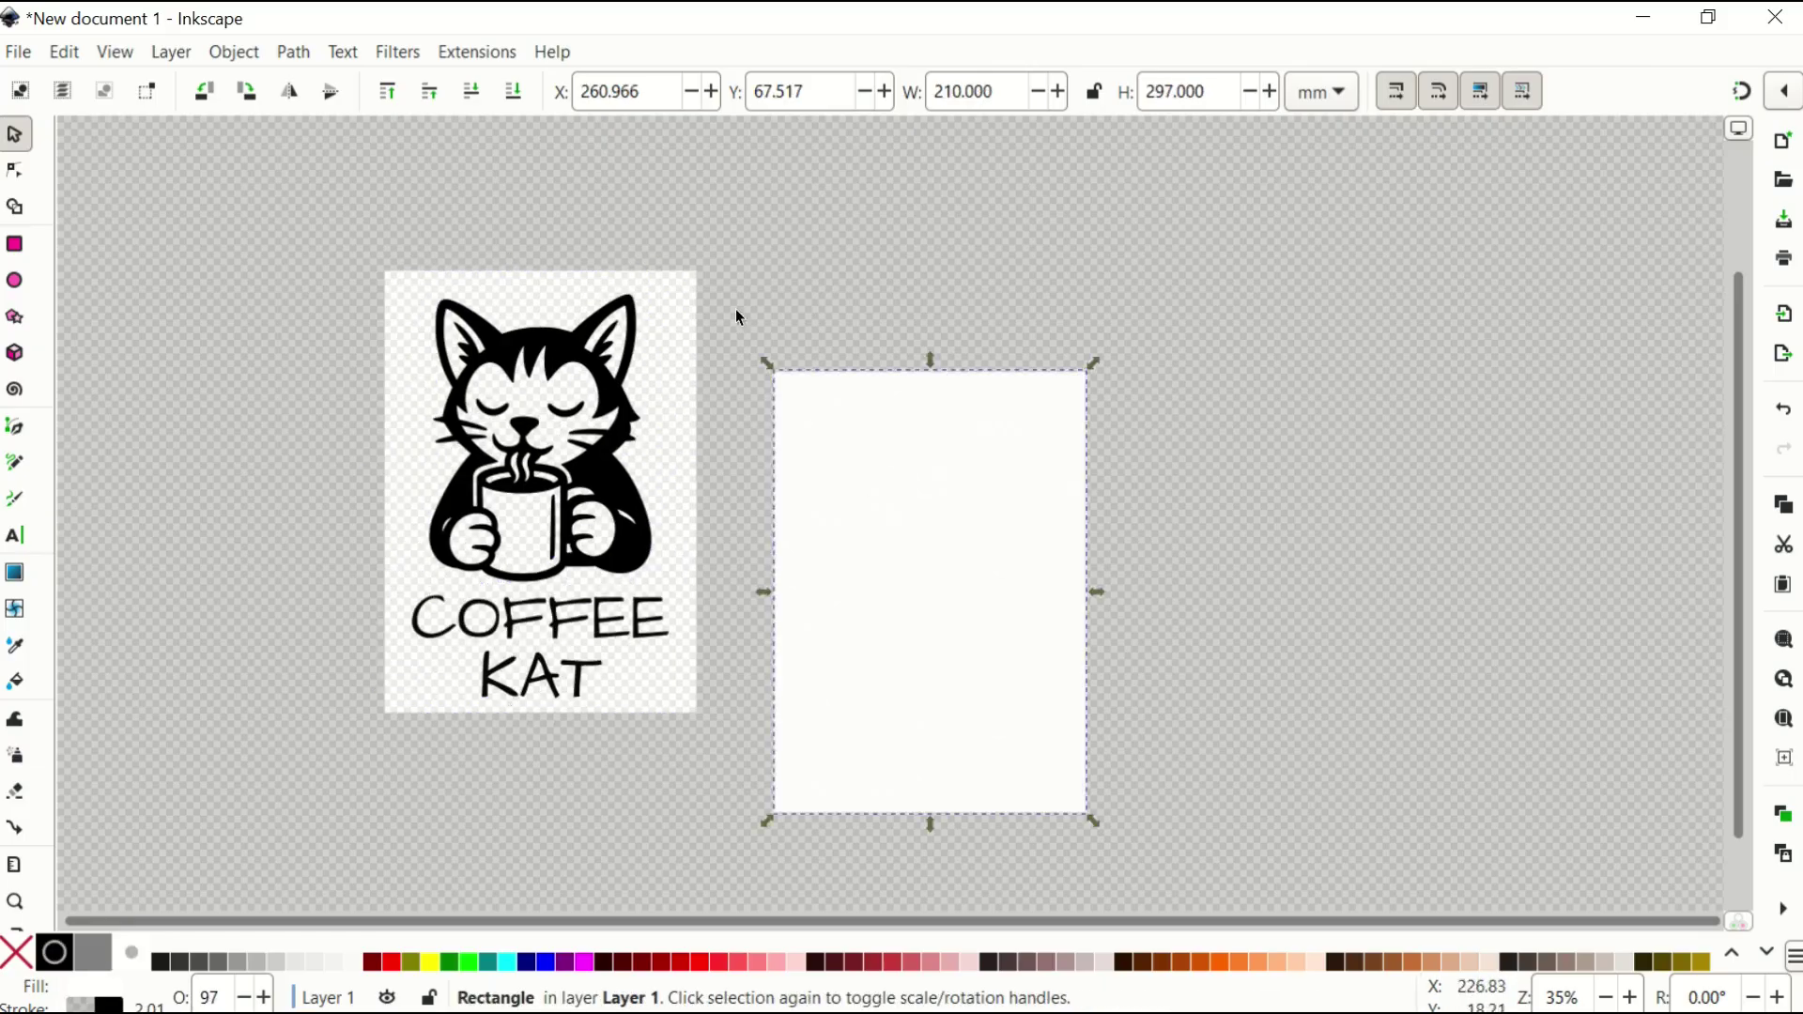
drag(892, 626, 736, 531)
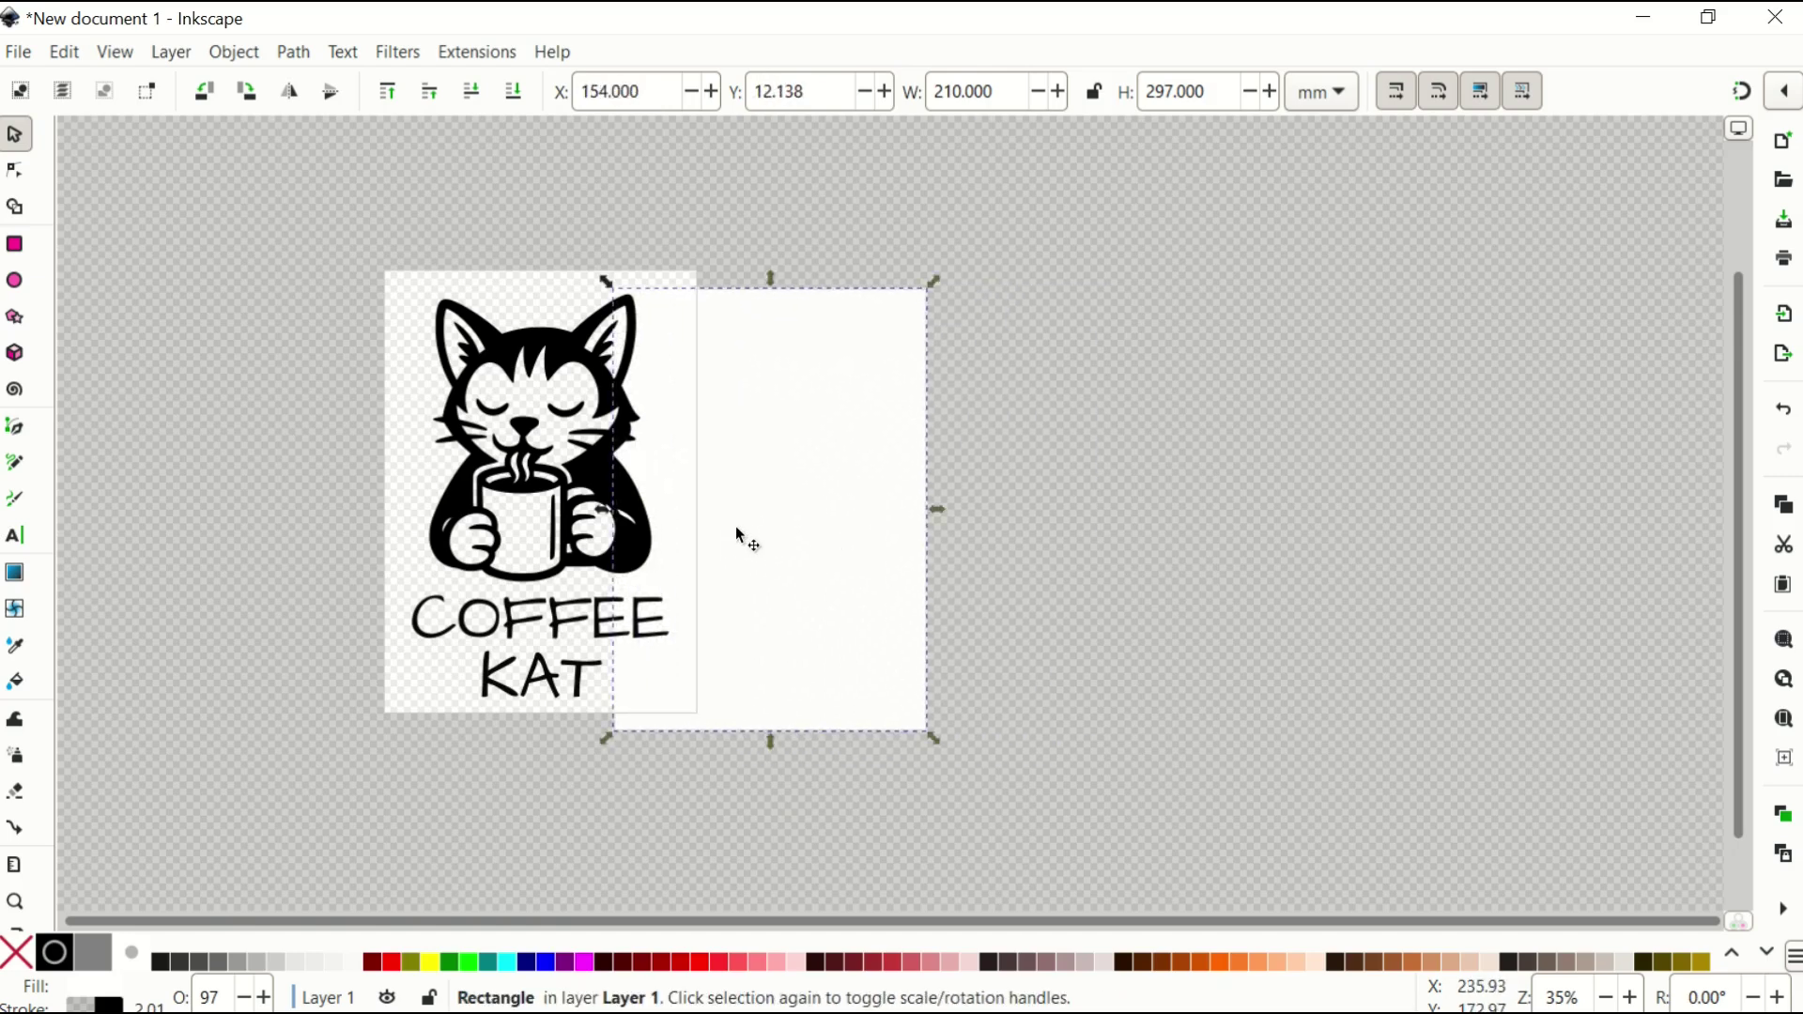
key(ctrl+a)
key(ctrl+shift+a)
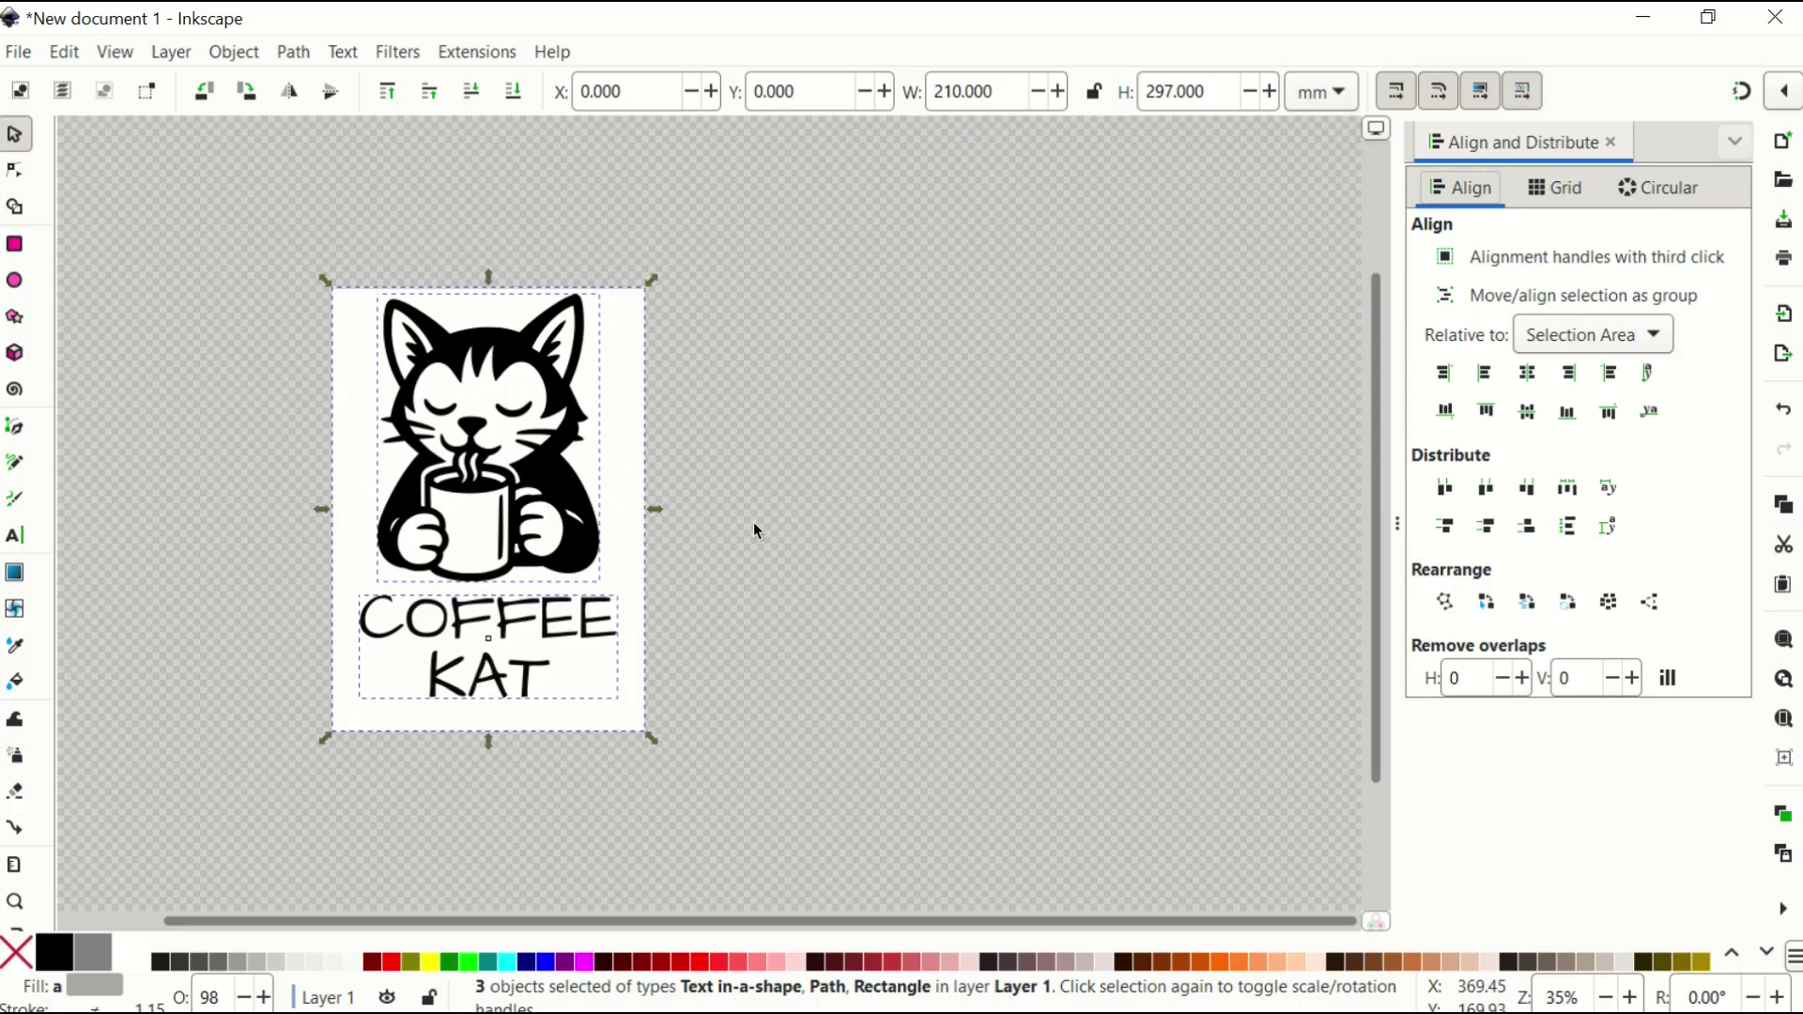
click(753, 531)
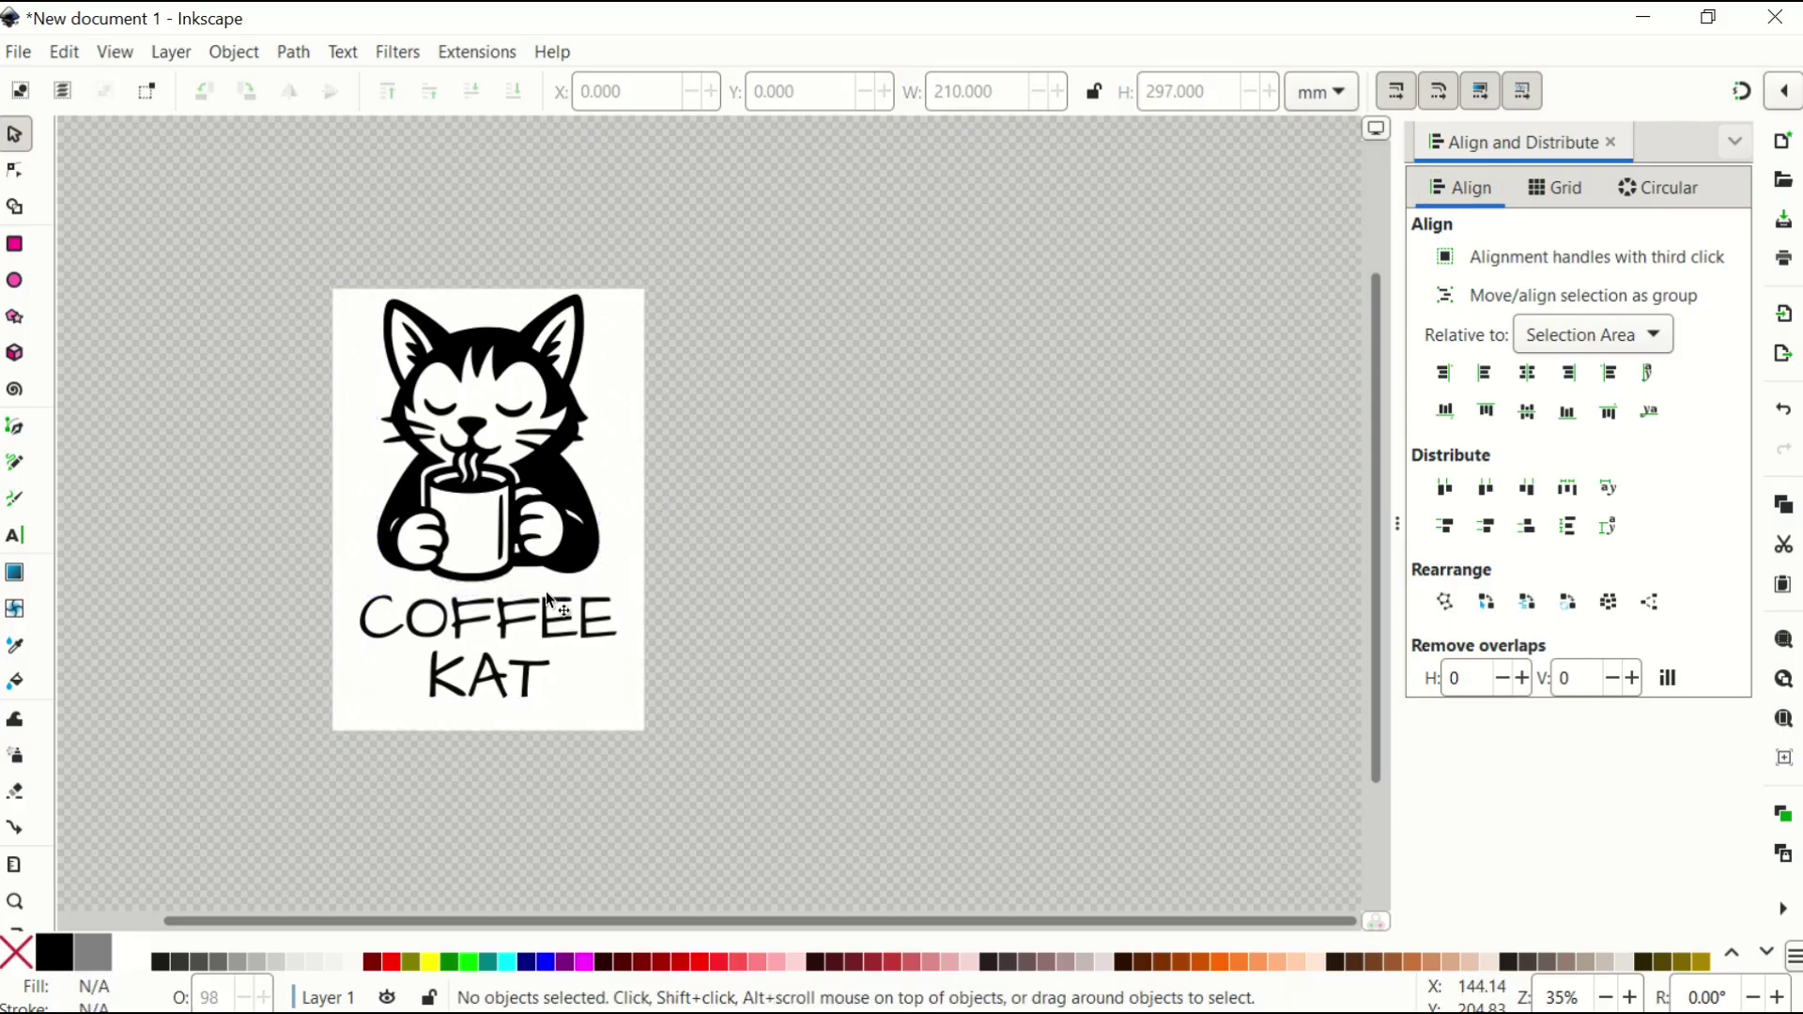
key(ctrl+shift+a)
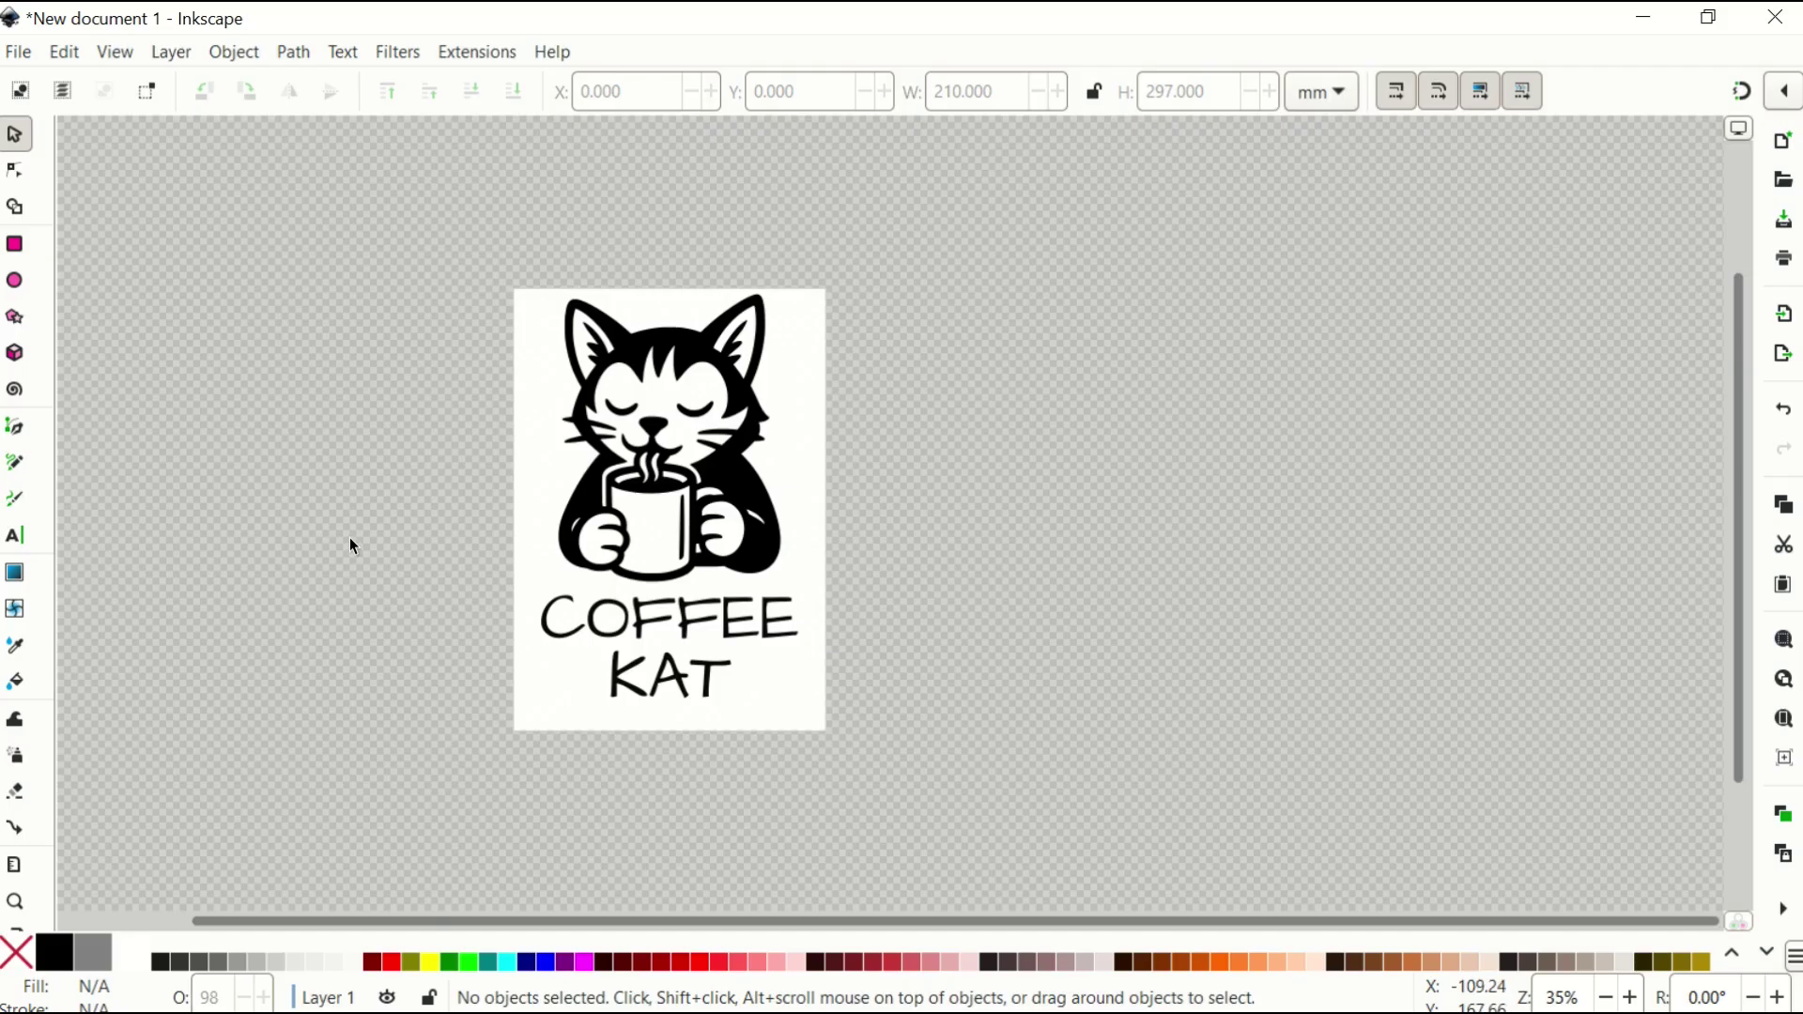
- Copy the whole design and paste a duplicate to the right, at X 276.868, Y 1.623 mm
key(ctrl+a)
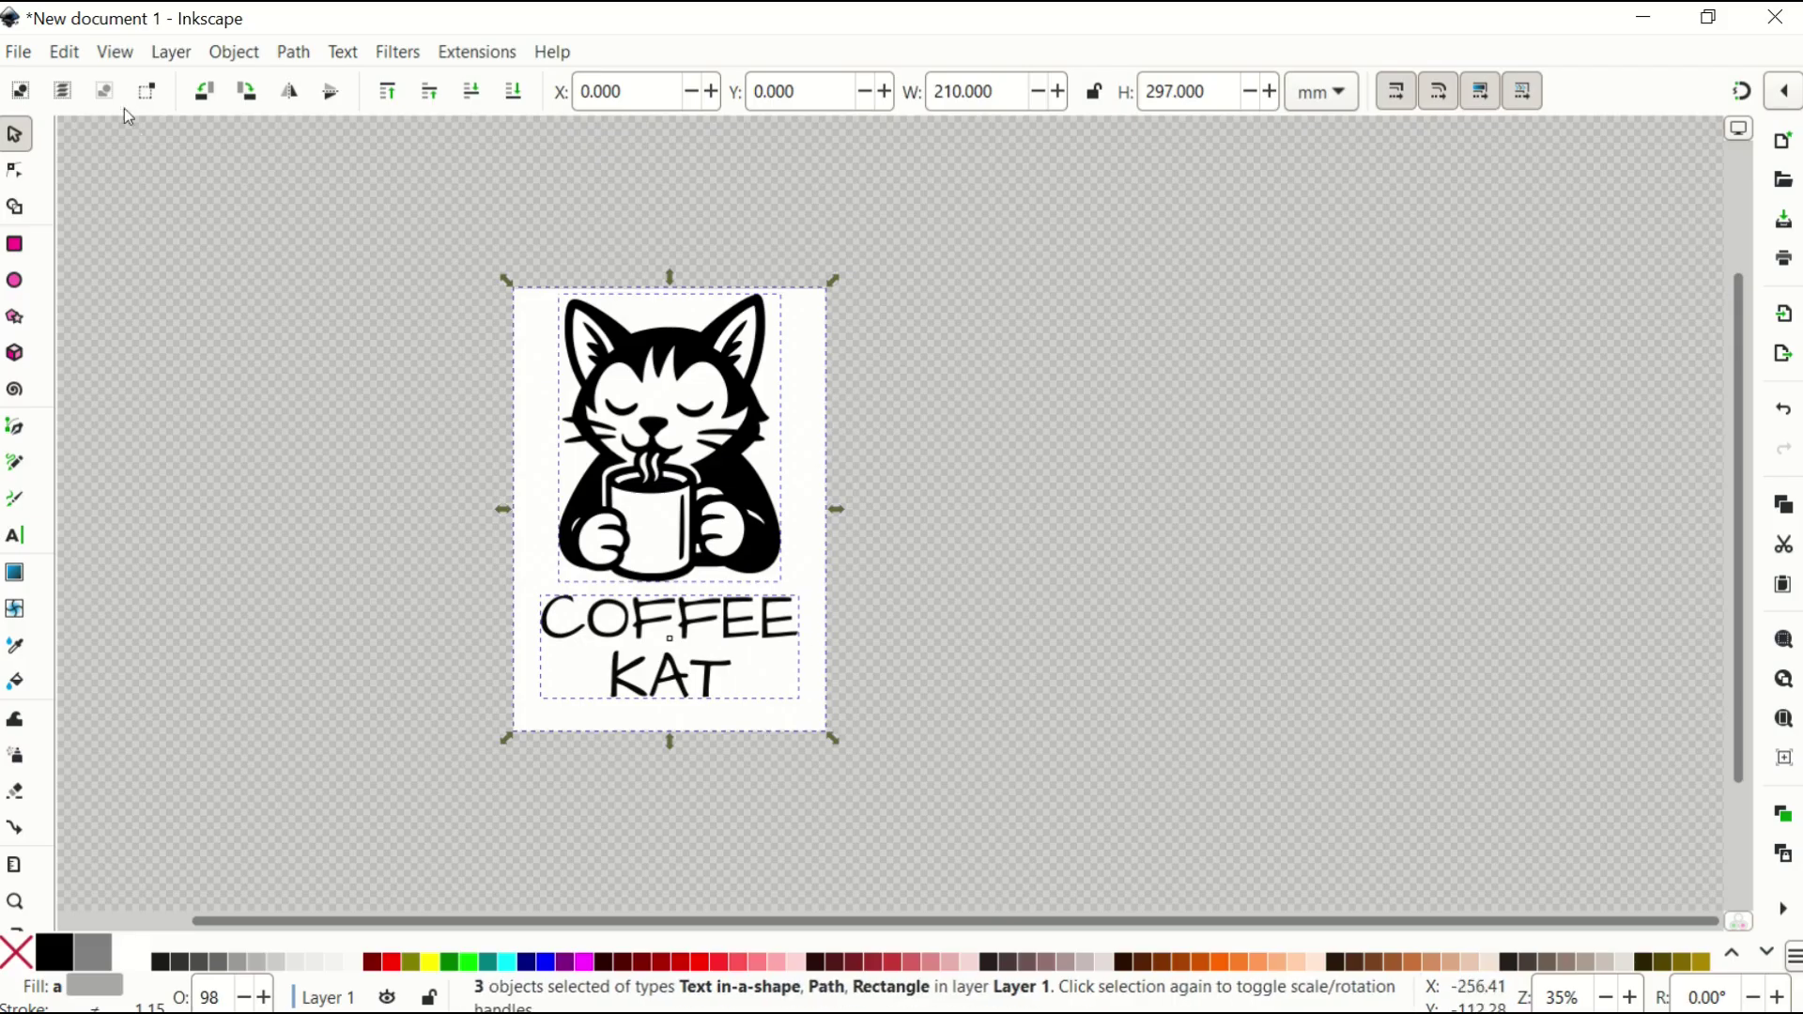
click(64, 52)
click(113, 214)
click(64, 51)
click(89, 246)
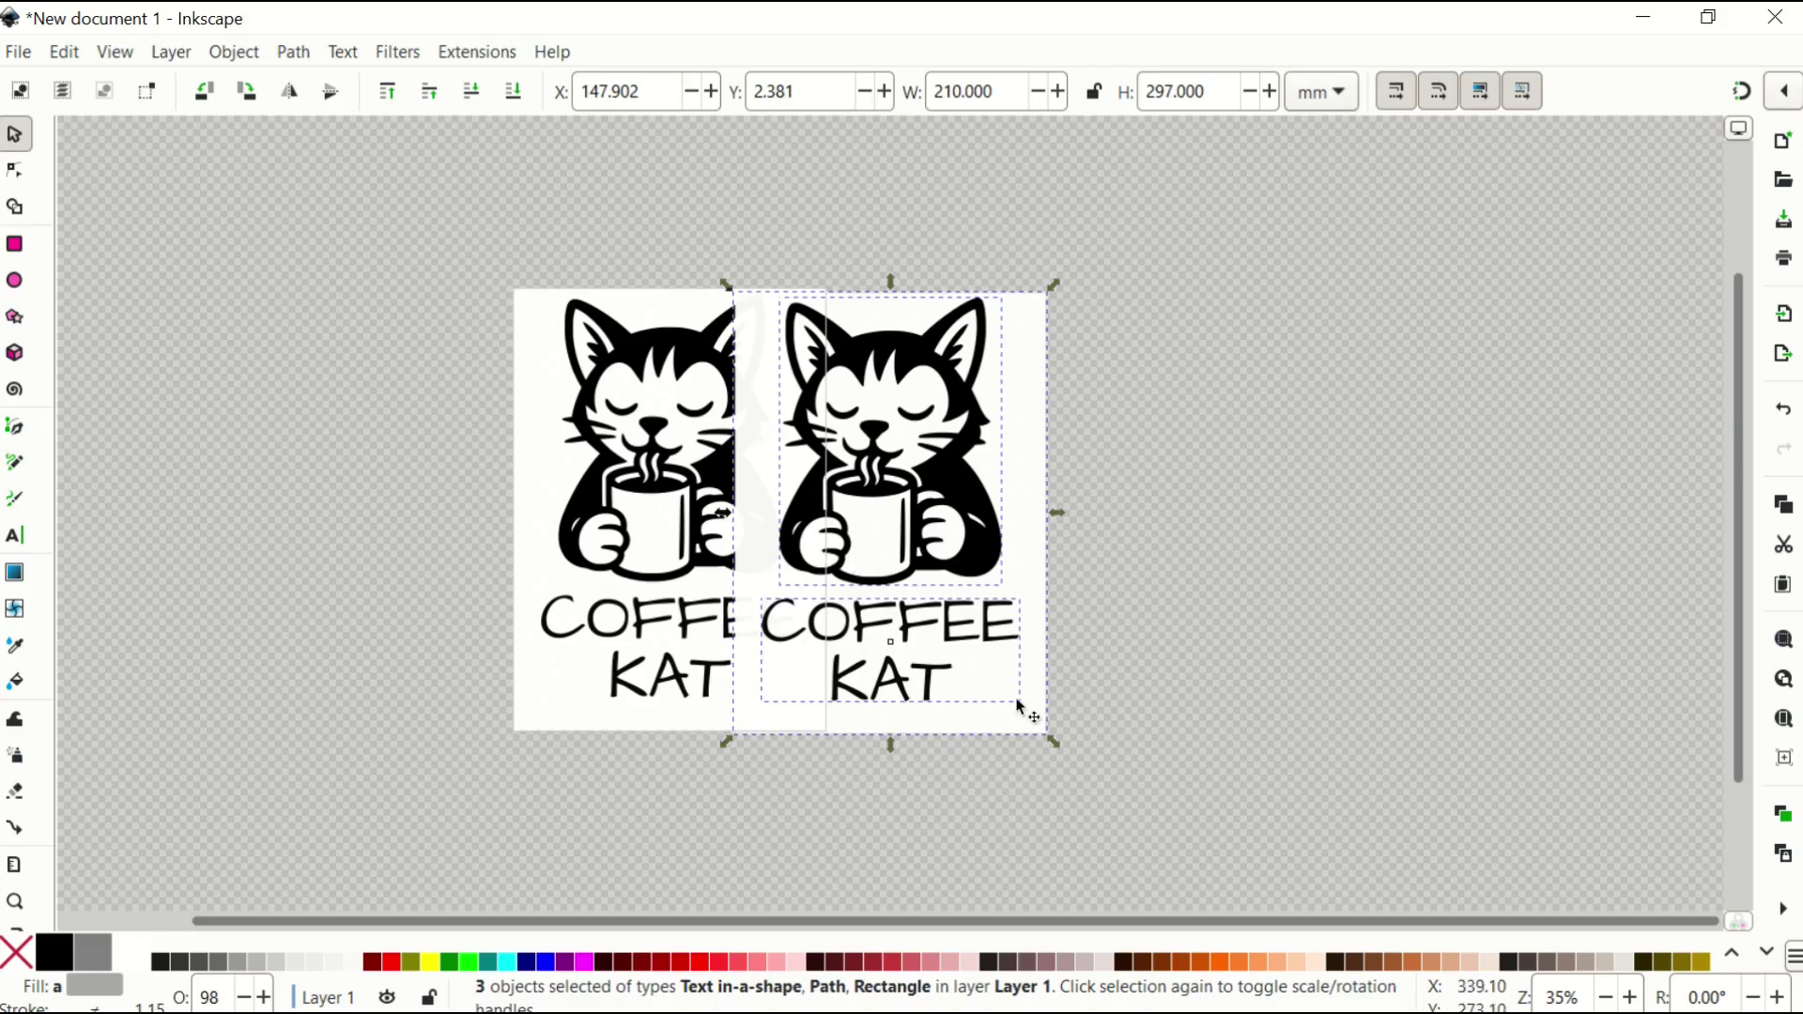
drag(1032, 578, 1218, 561)
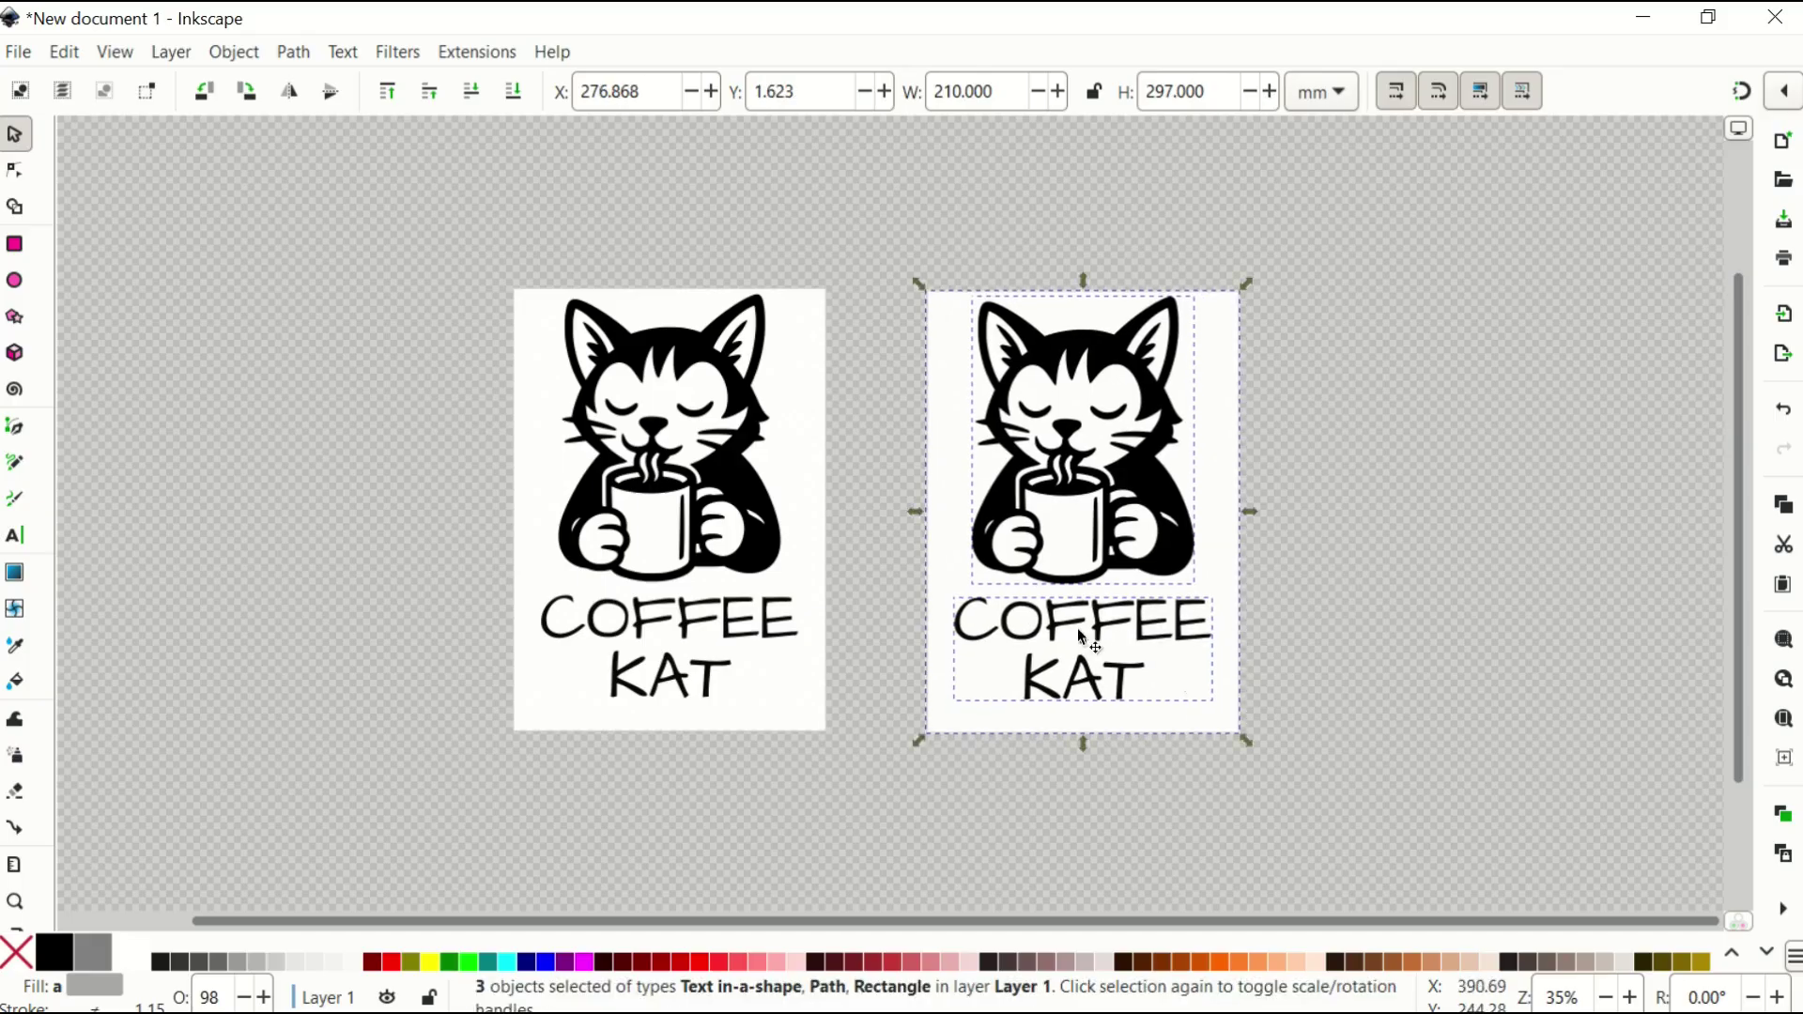
click(1372, 481)
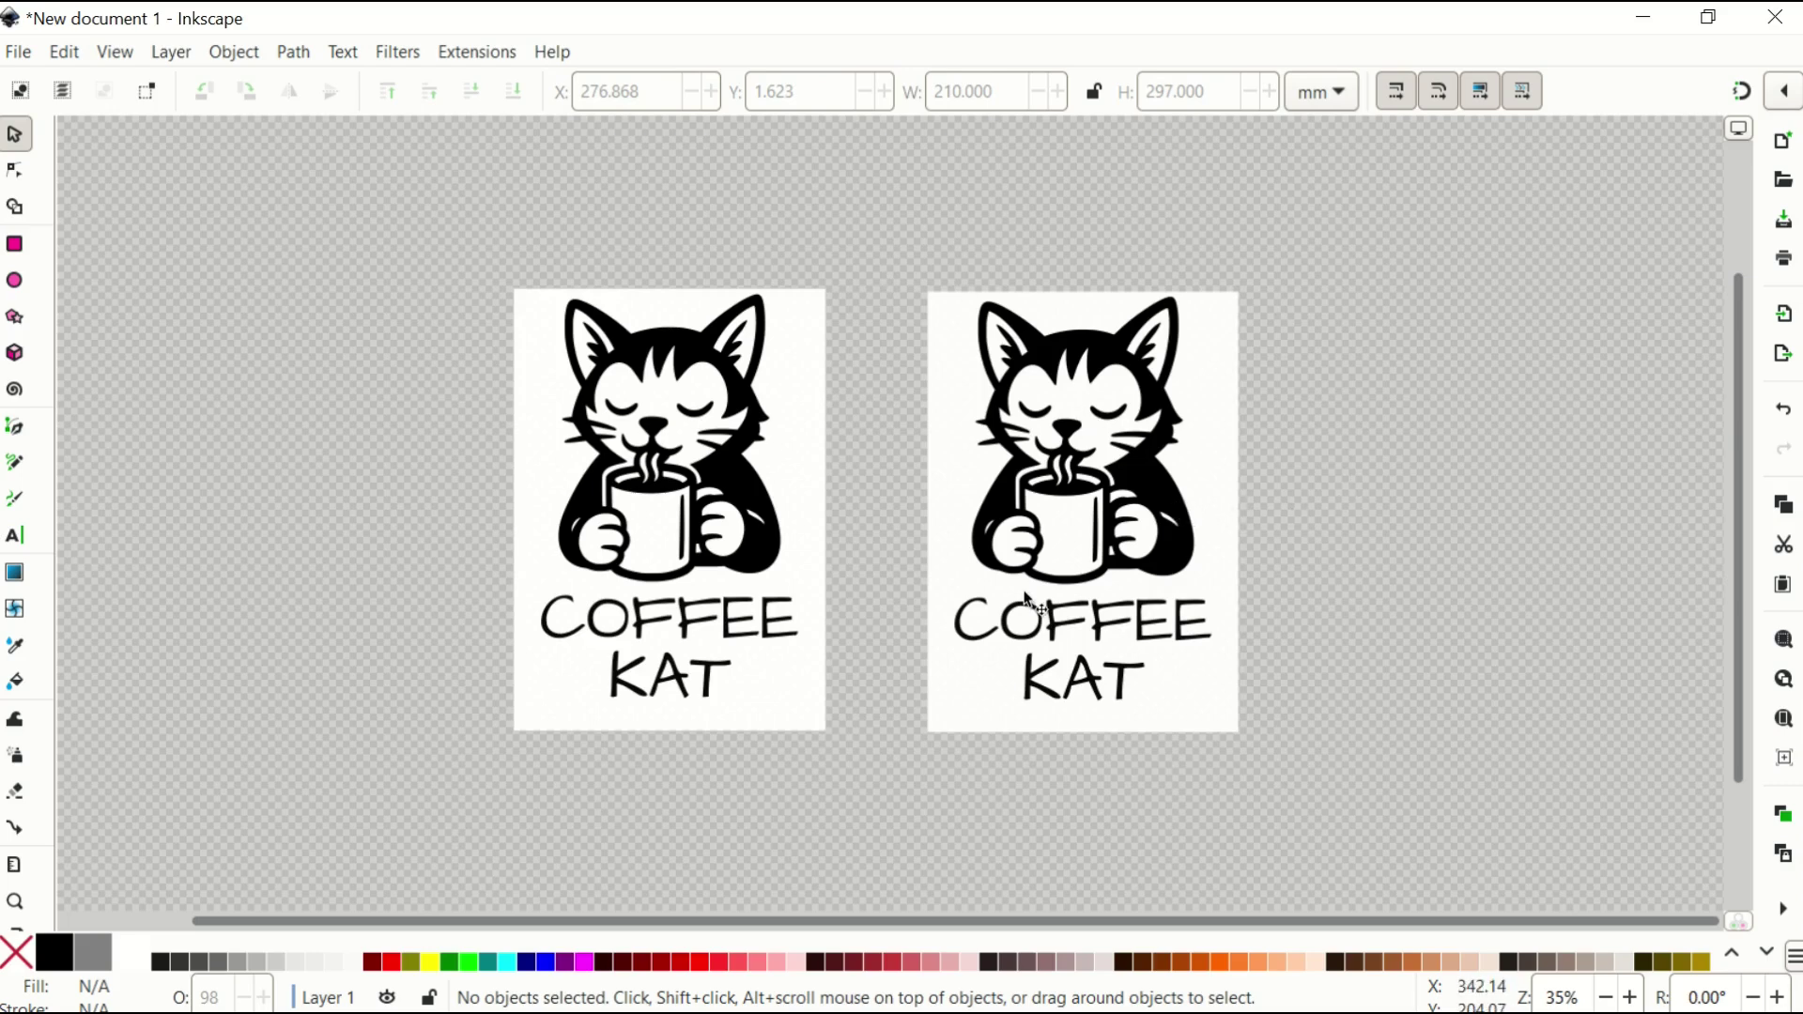
- Group the right design's cat, COFFEE KAT text and white rectangle, then shift it up-right
key(ctrl+a)
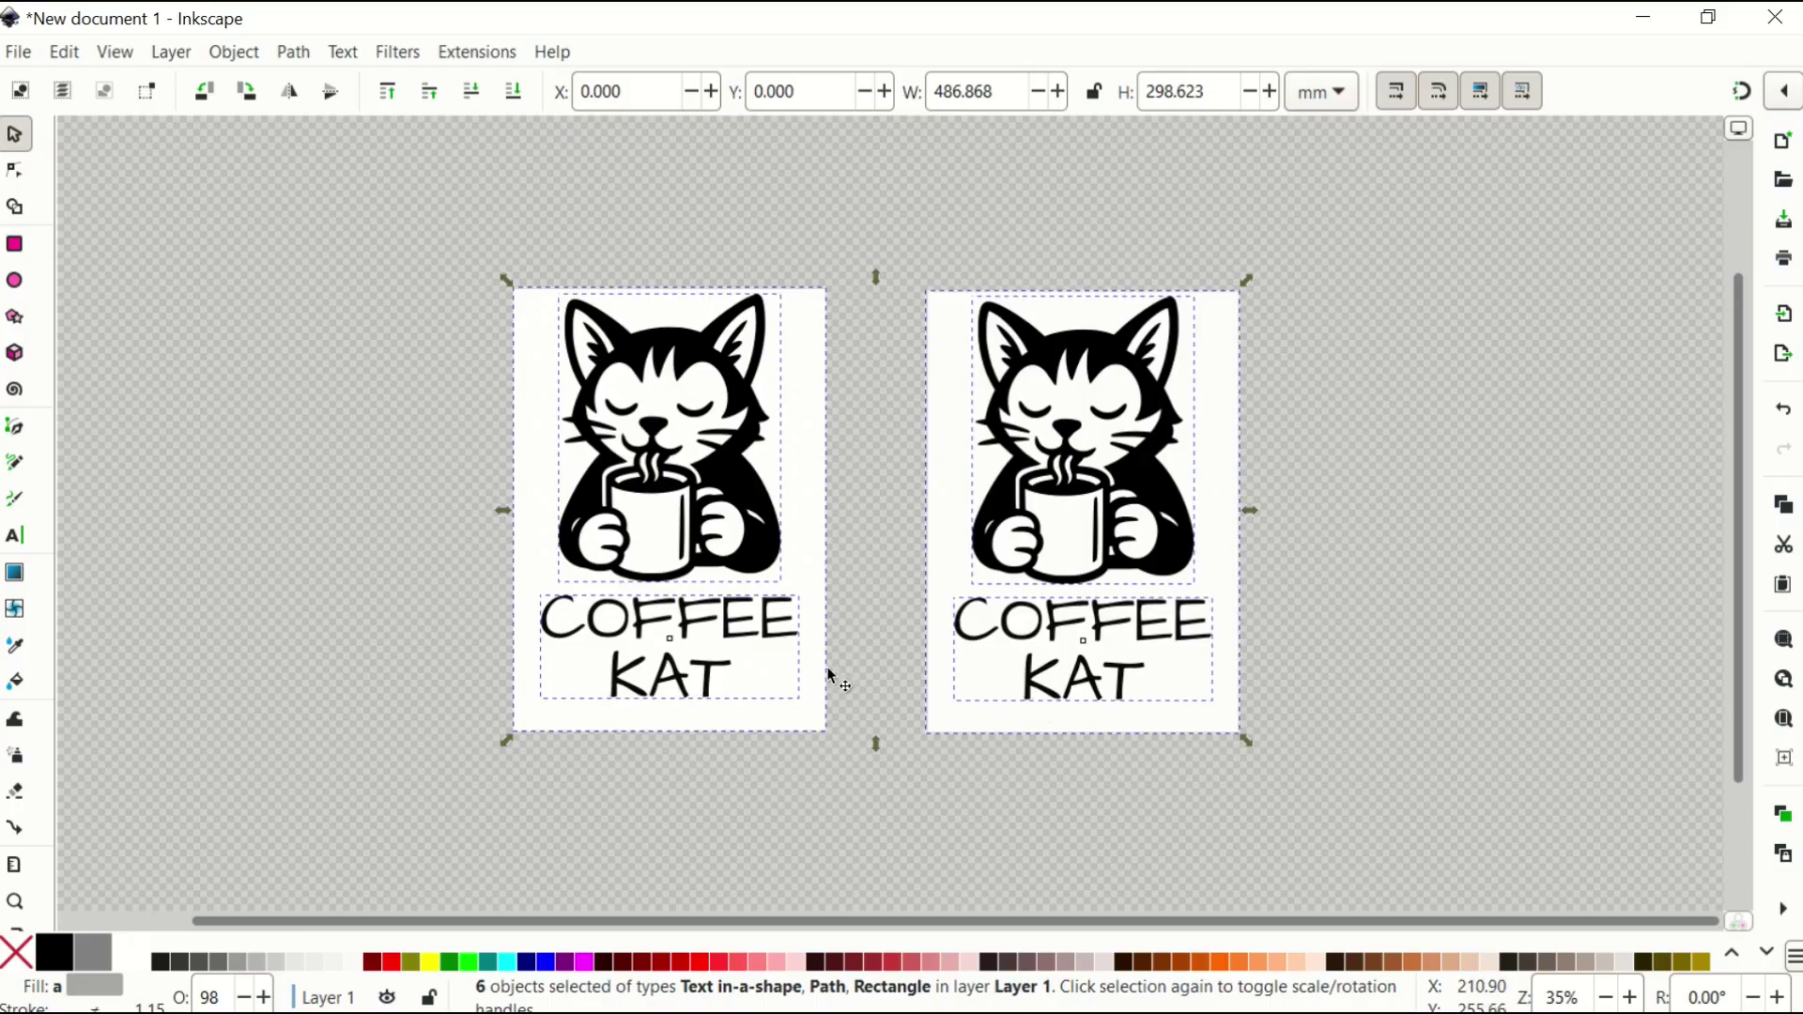
click(1215, 800)
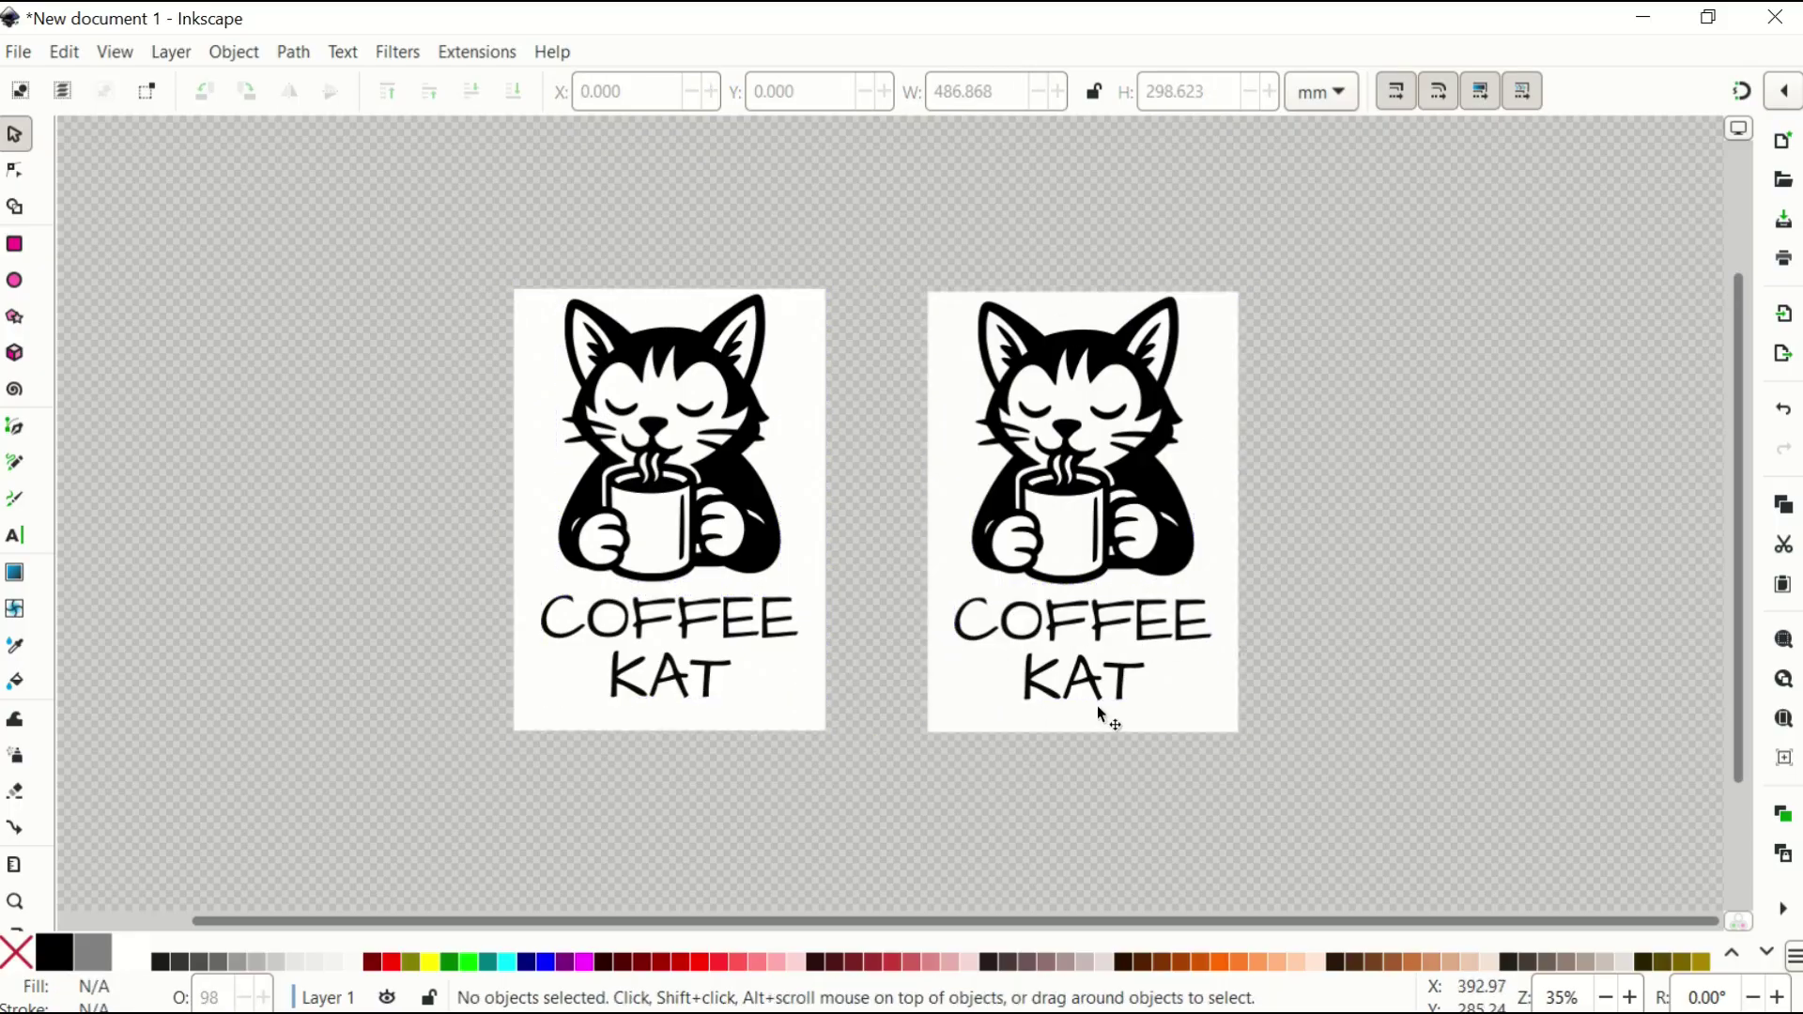
click(1068, 536)
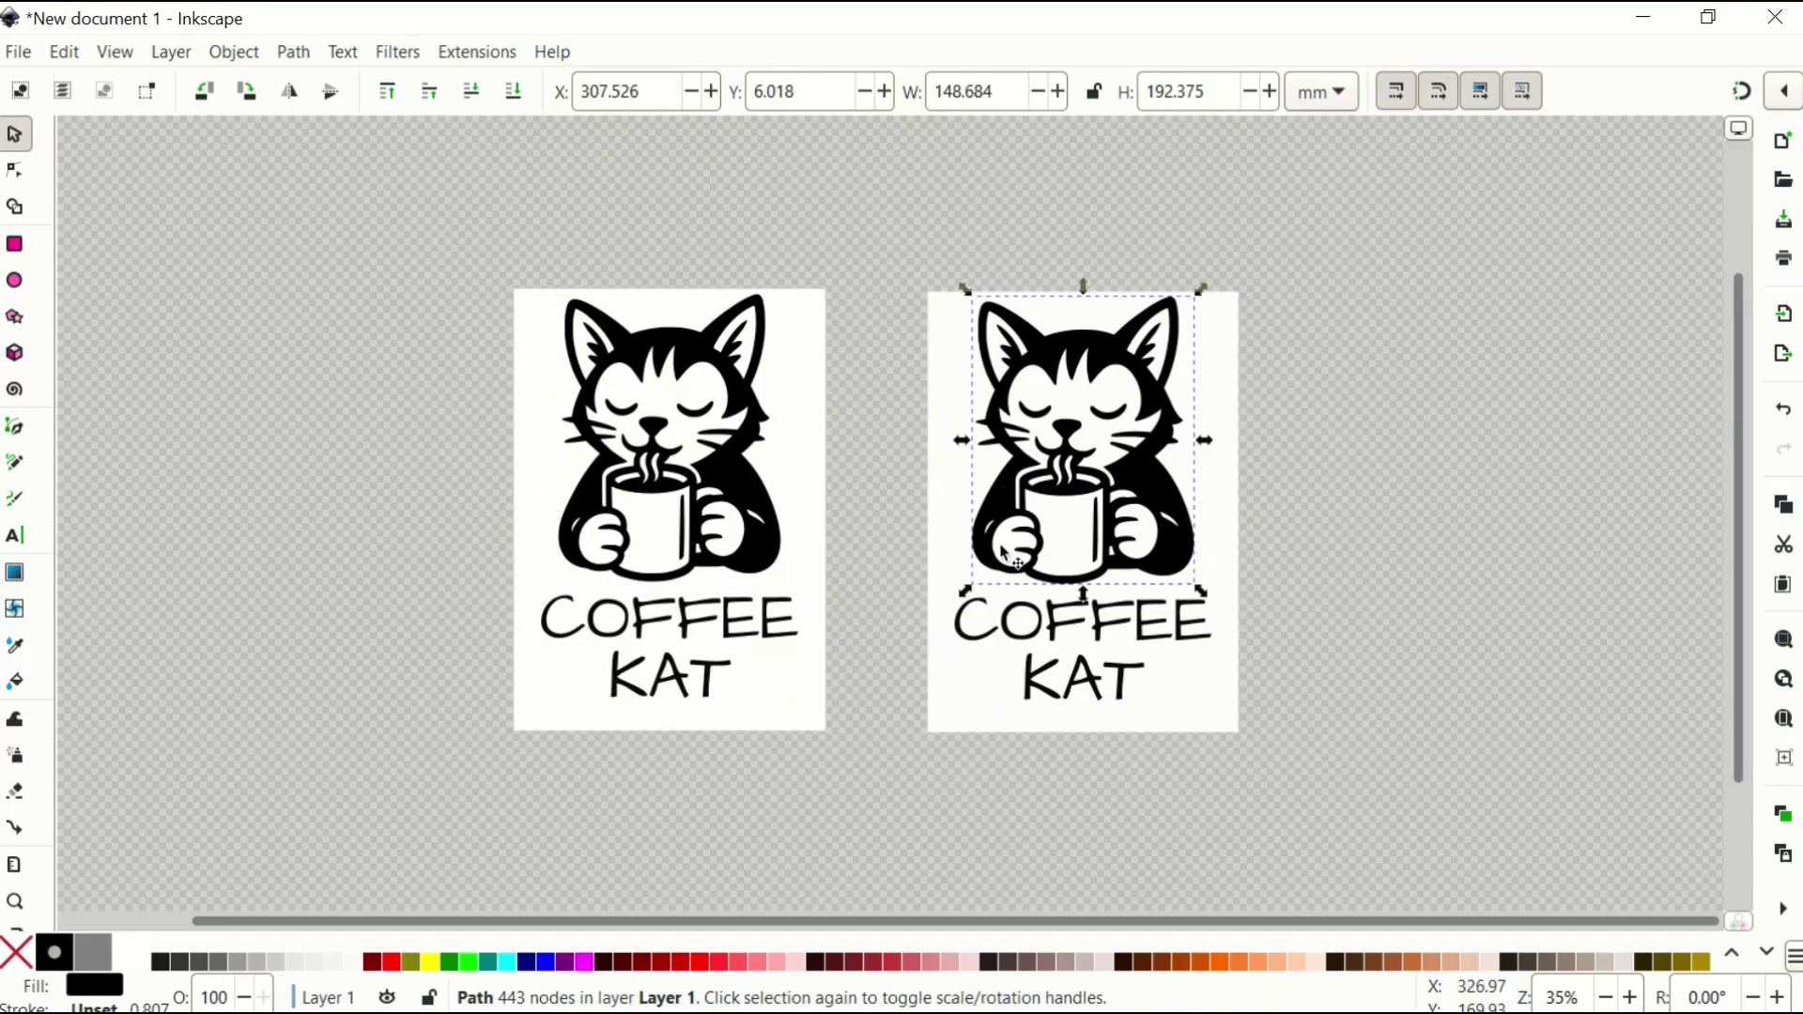
shift+click(1006, 629)
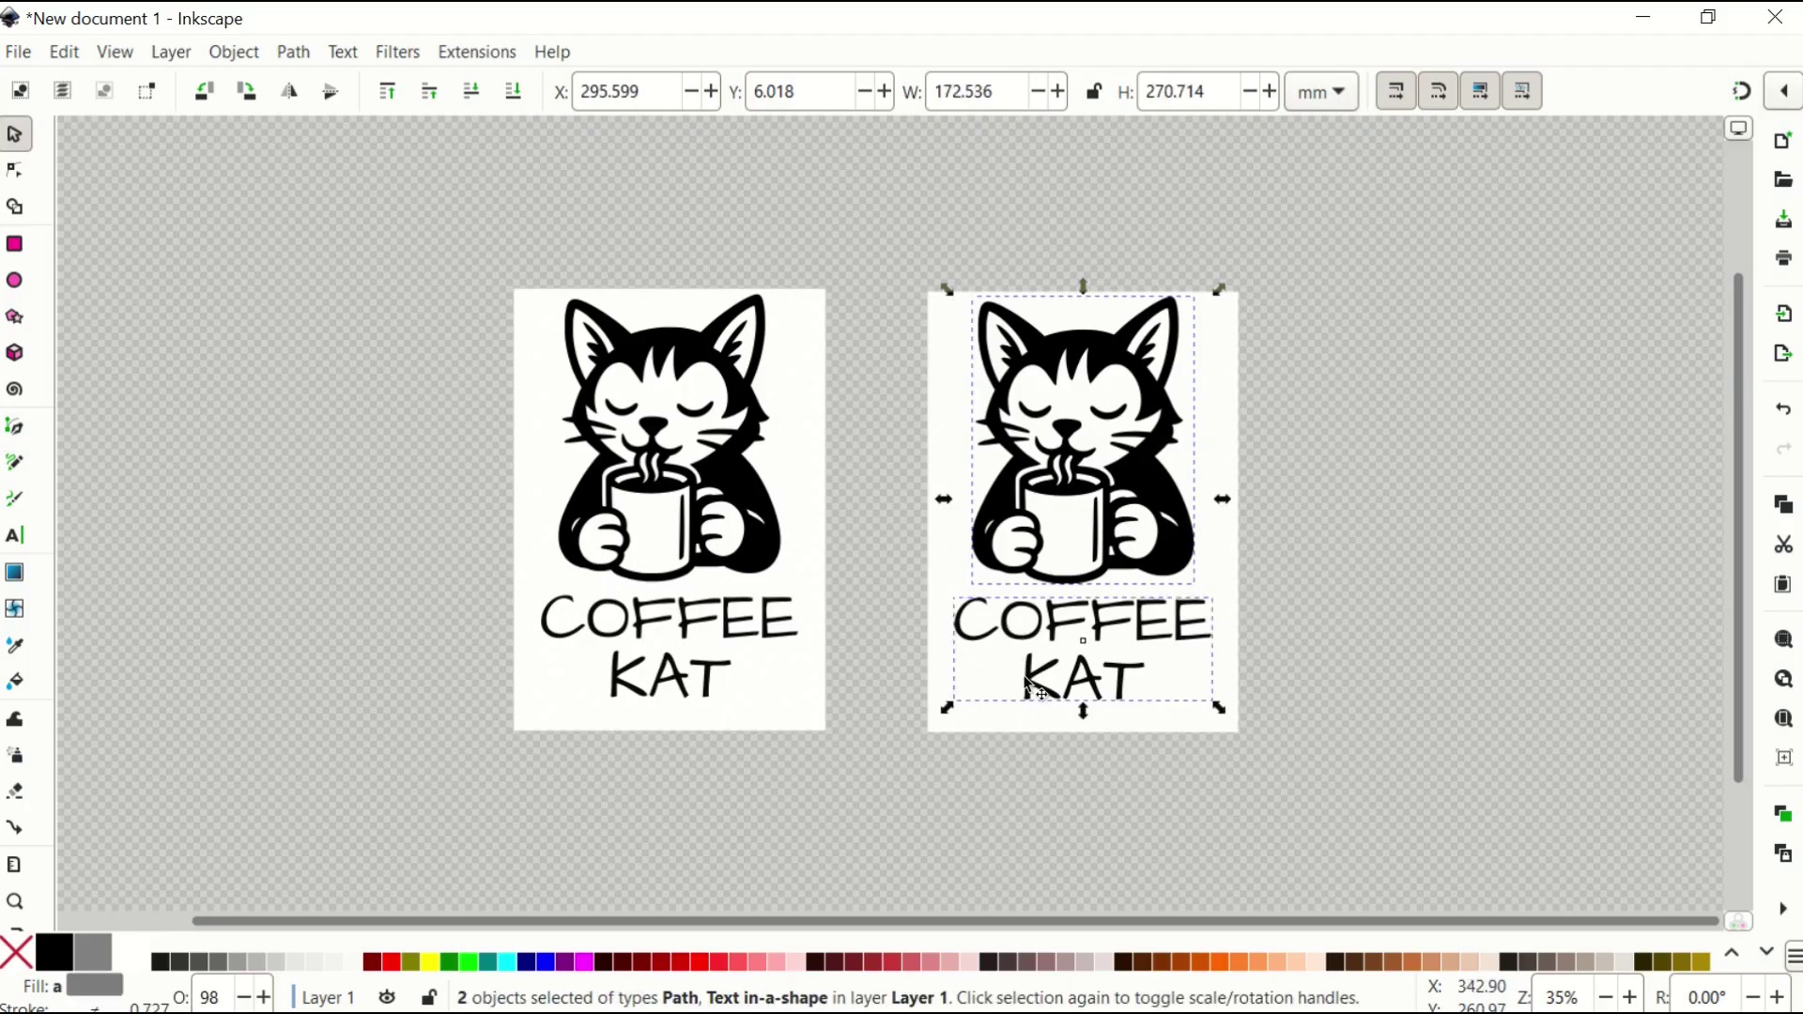
shift+click(1041, 724)
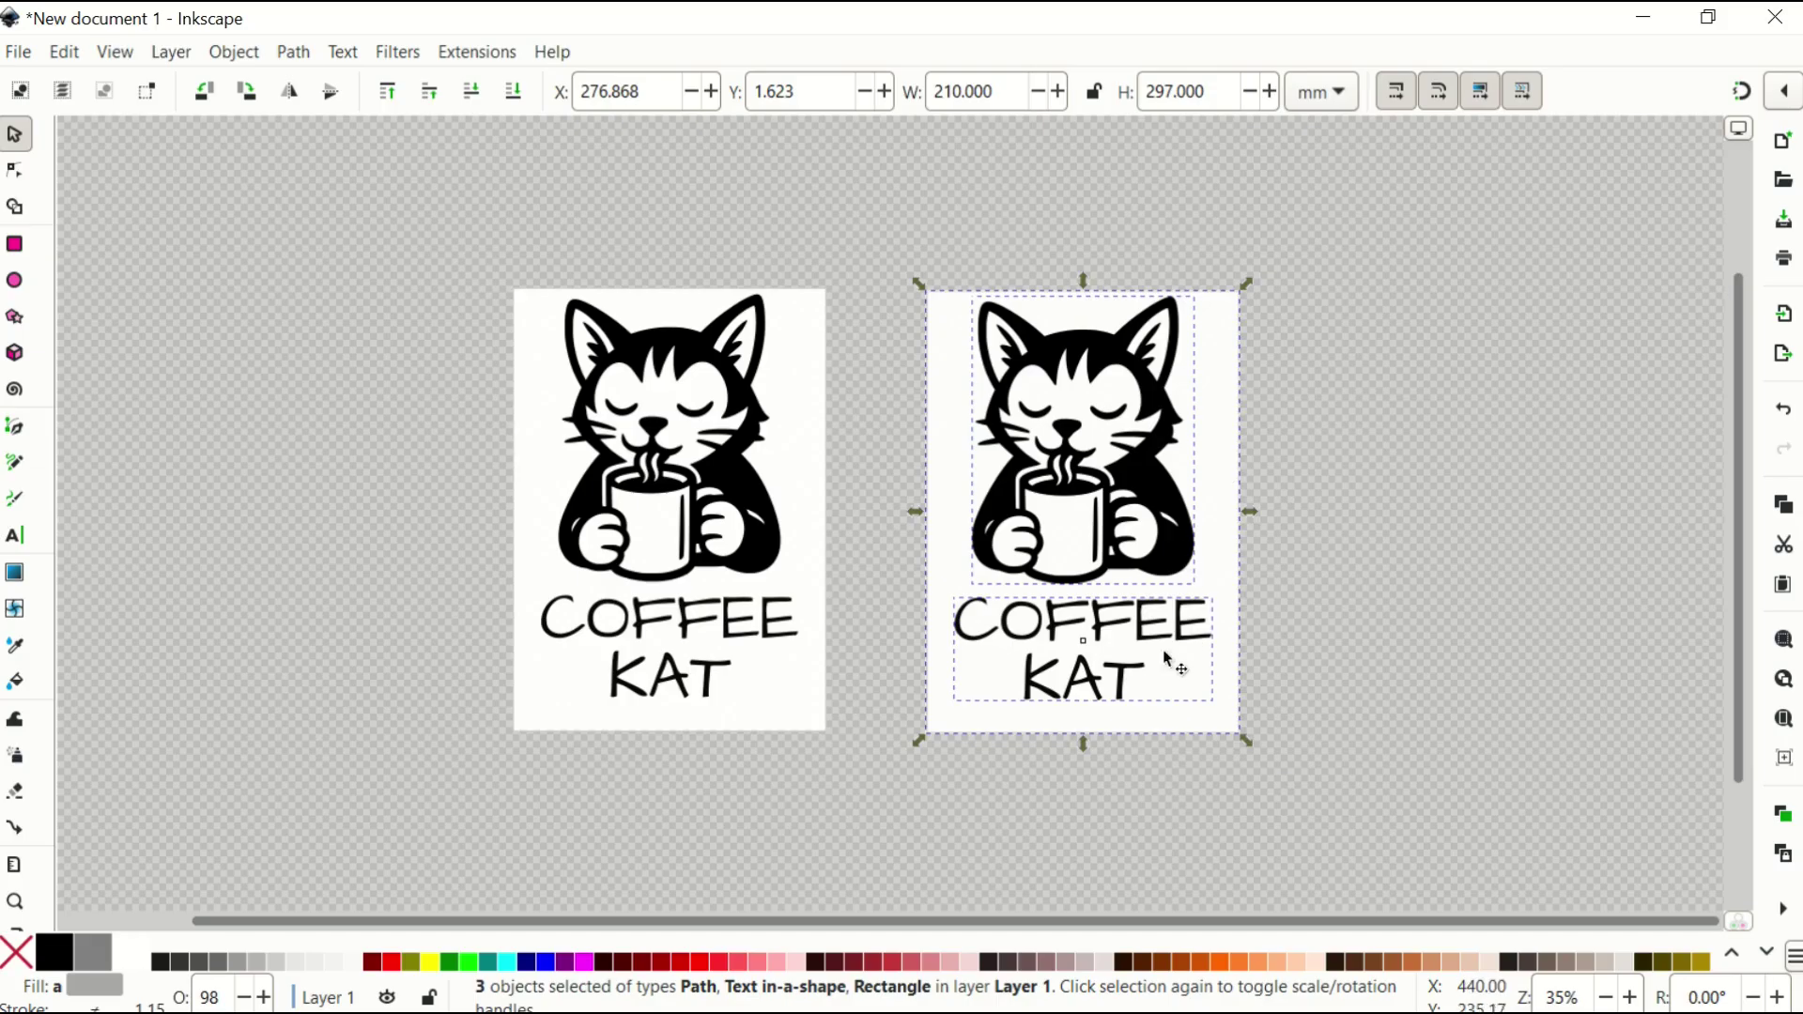
right_click(1219, 447)
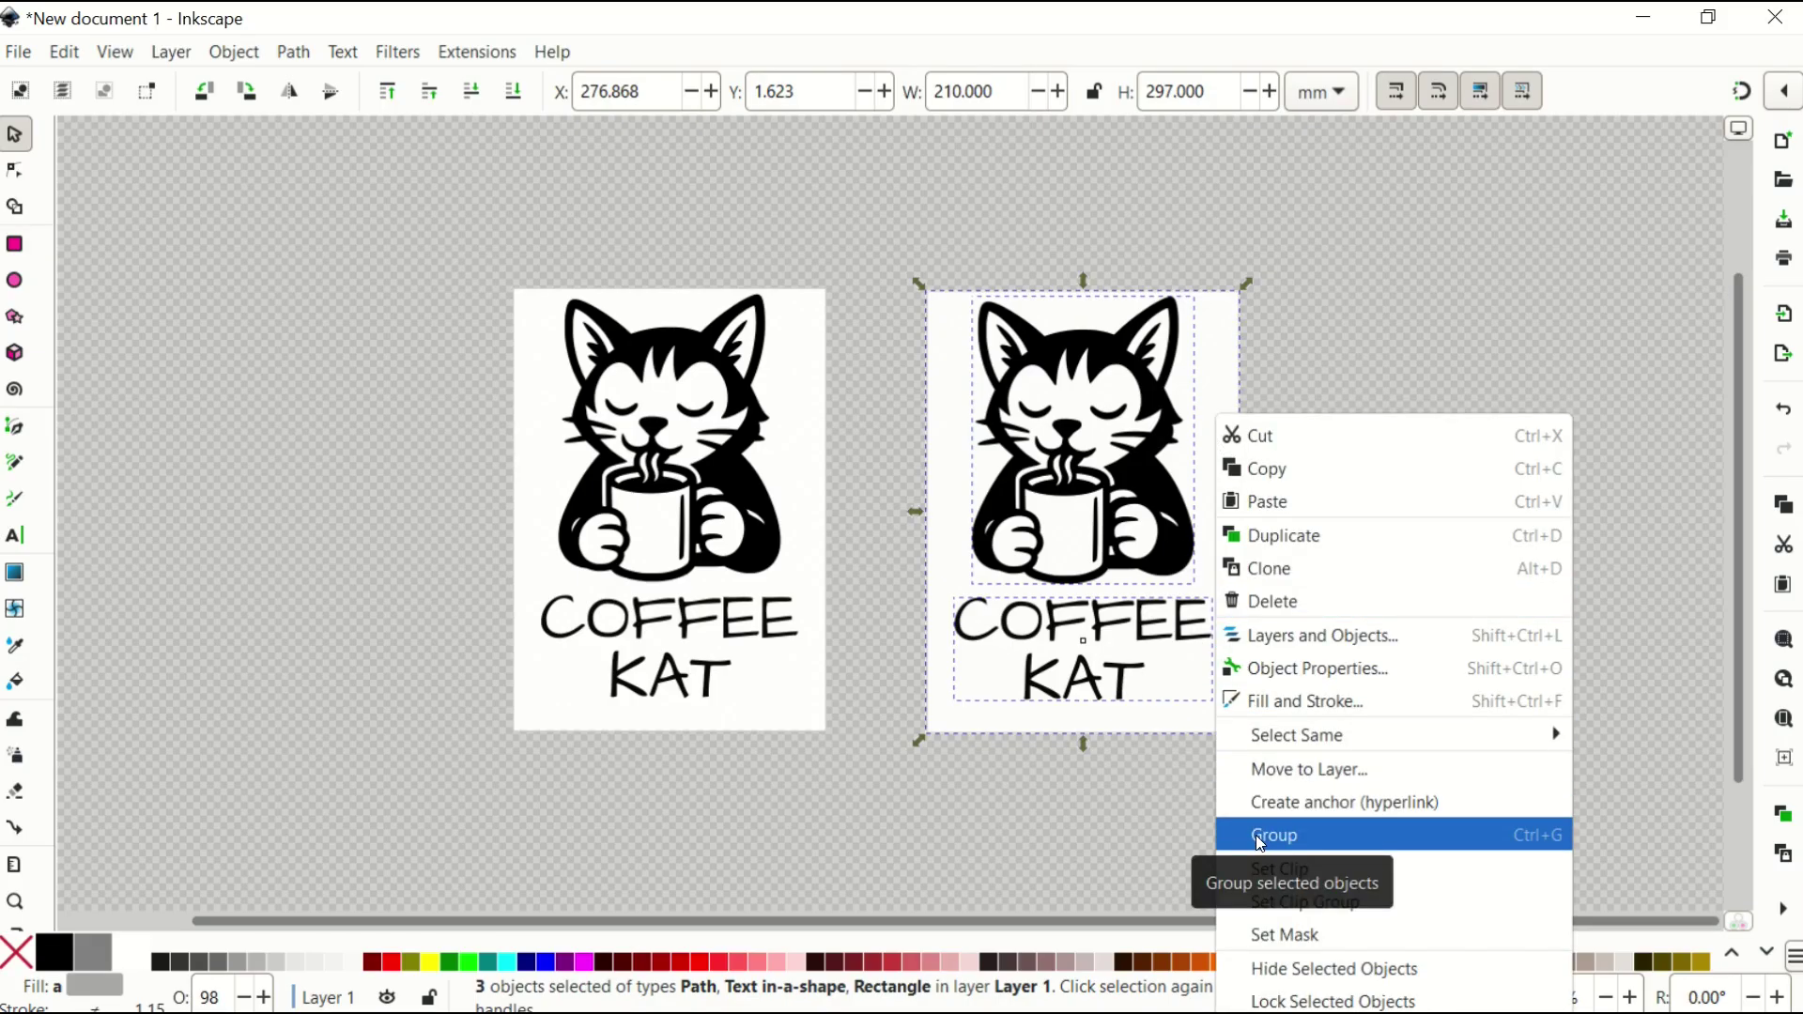
key(Escape)
key(Escape)
drag(1116, 522, 1174, 498)
- Group the left design's cat, COFFEE KAT text and white rectangle
click(742, 502)
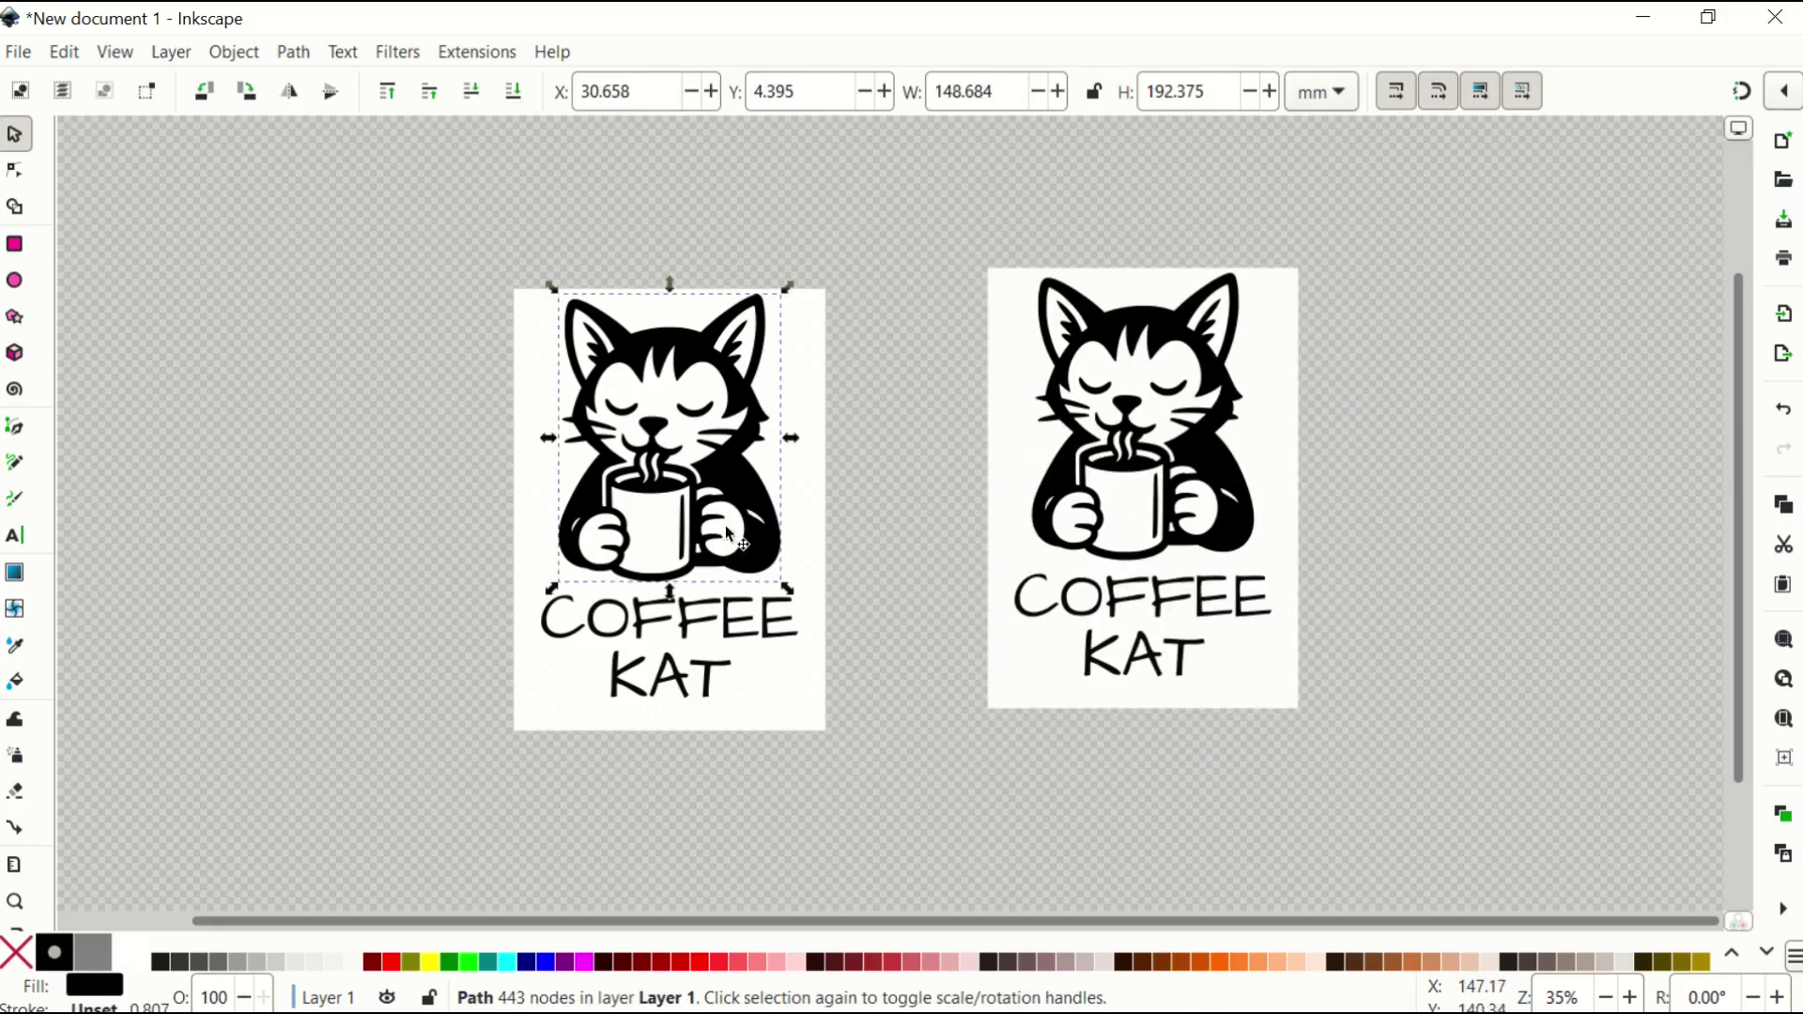
shift+click(724, 624)
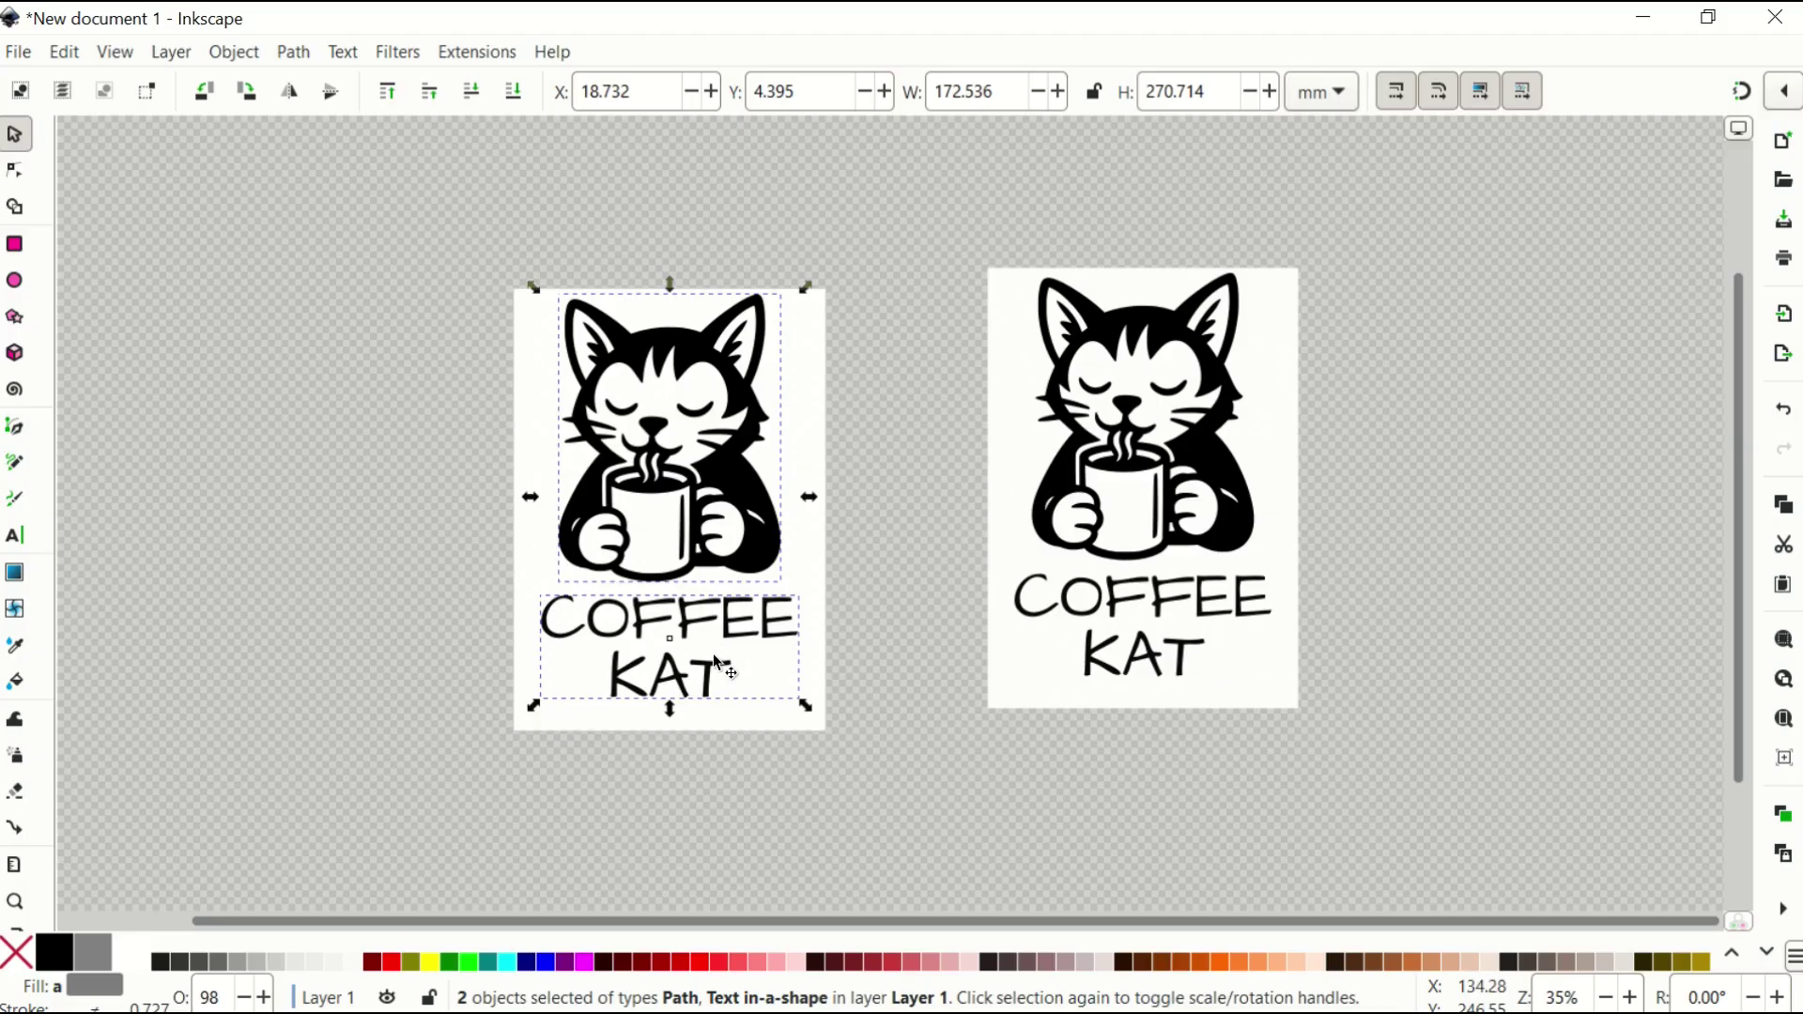
shift+click(816, 558)
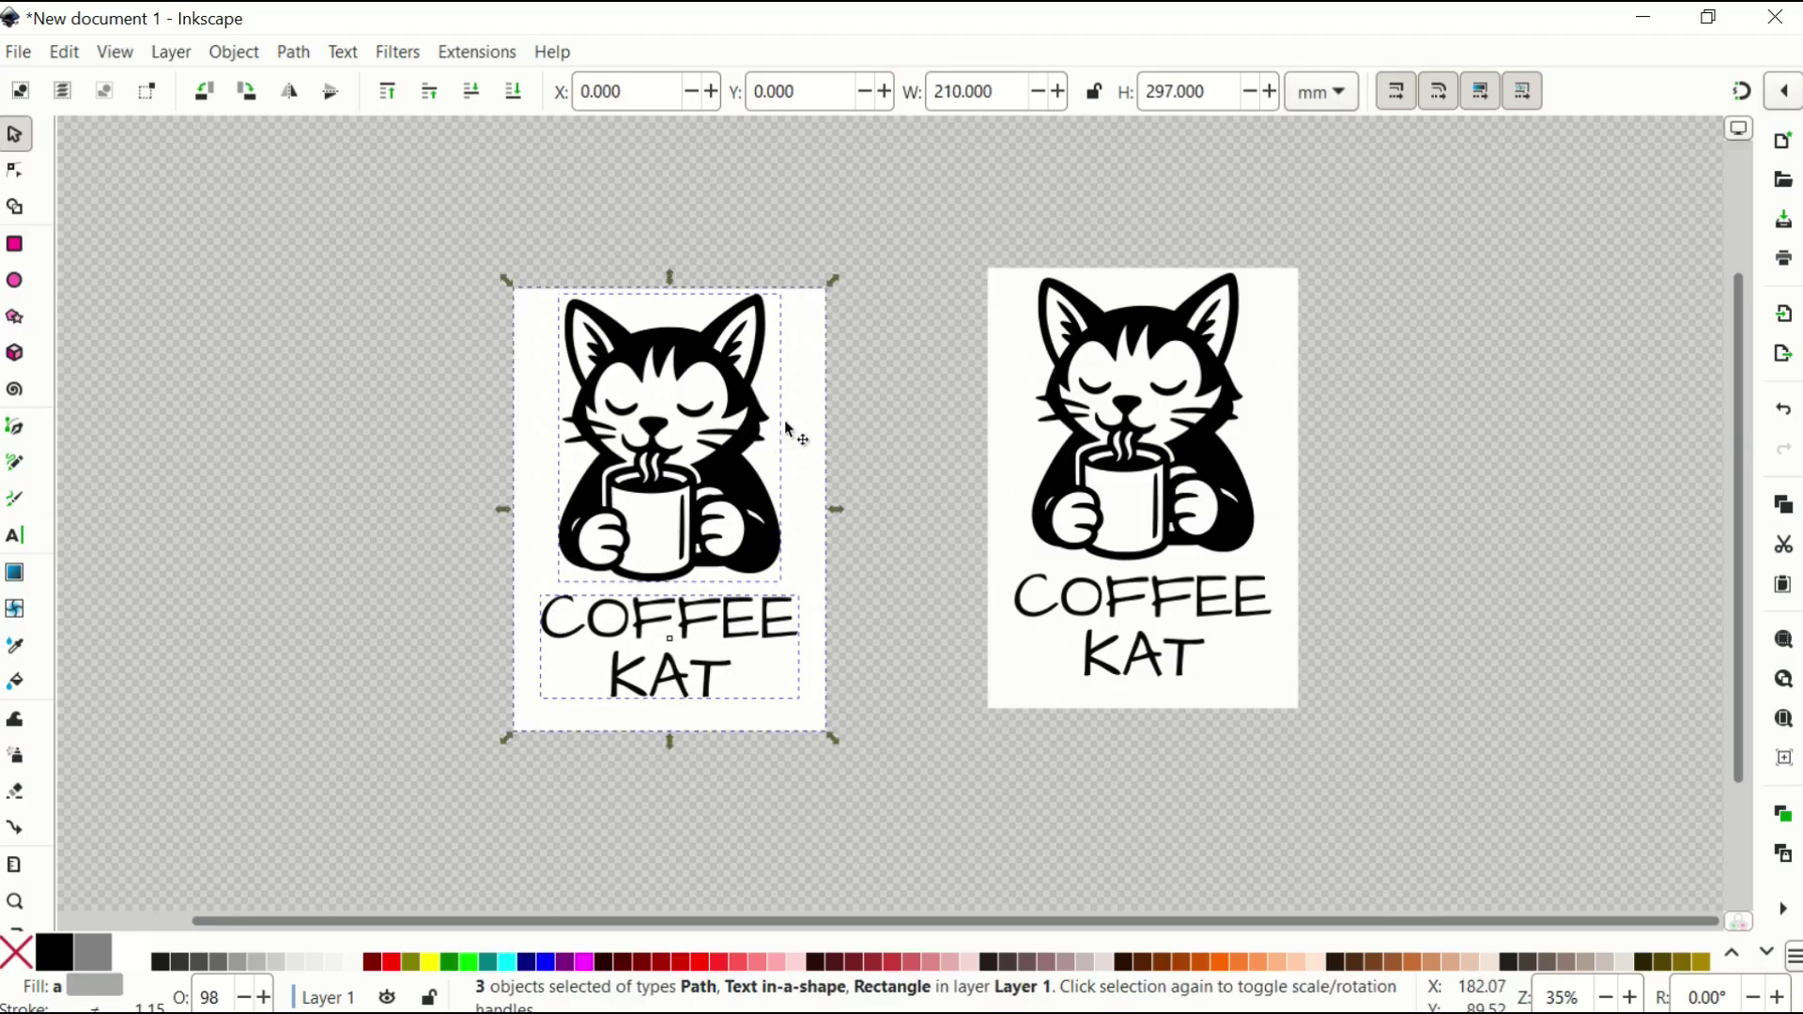
right_click(802, 434)
click(888, 832)
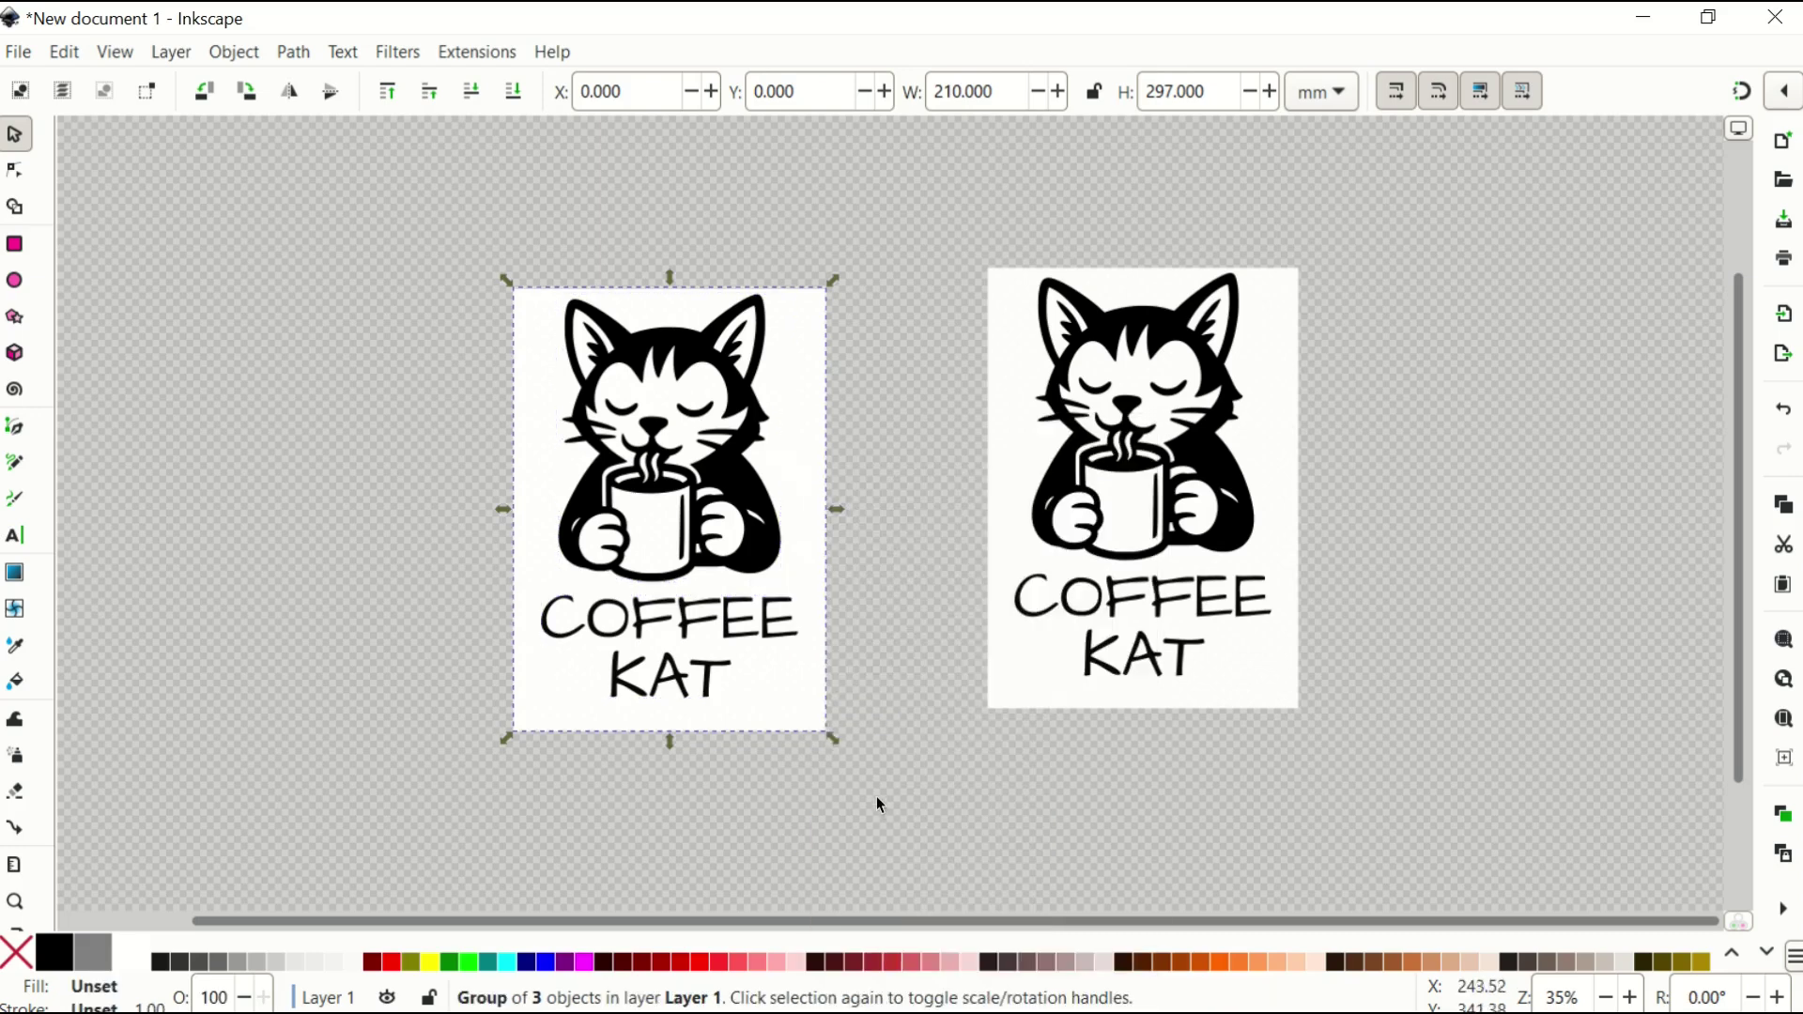
- Move the Coffee Kat design group up-left and leave a Ctrl+D duplicate, completing four copies in a row
drag(647, 493, 302, 346)
drag(1151, 544, 1482, 406)
key(ctrl+d)
key(ctrl+d)
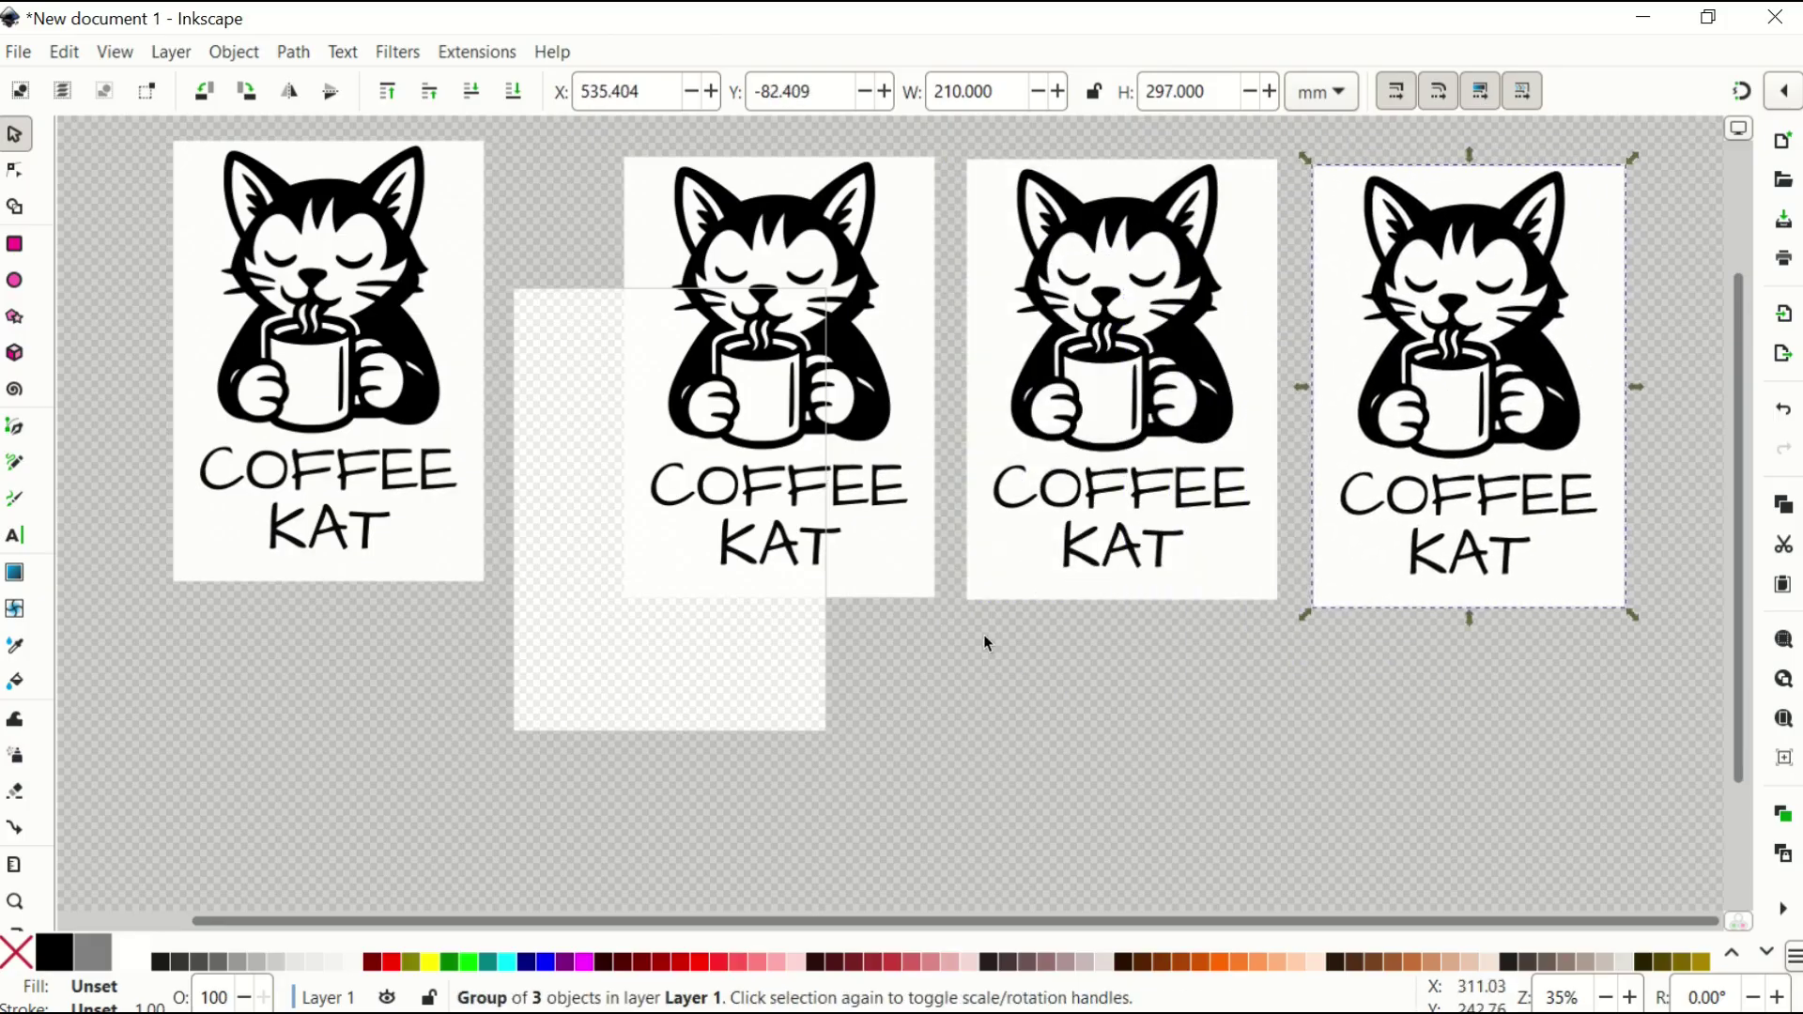
double_click(1054, 492)
- Open the third design's COFFEE KAT text for editing, then click out of it
double_click(1054, 505)
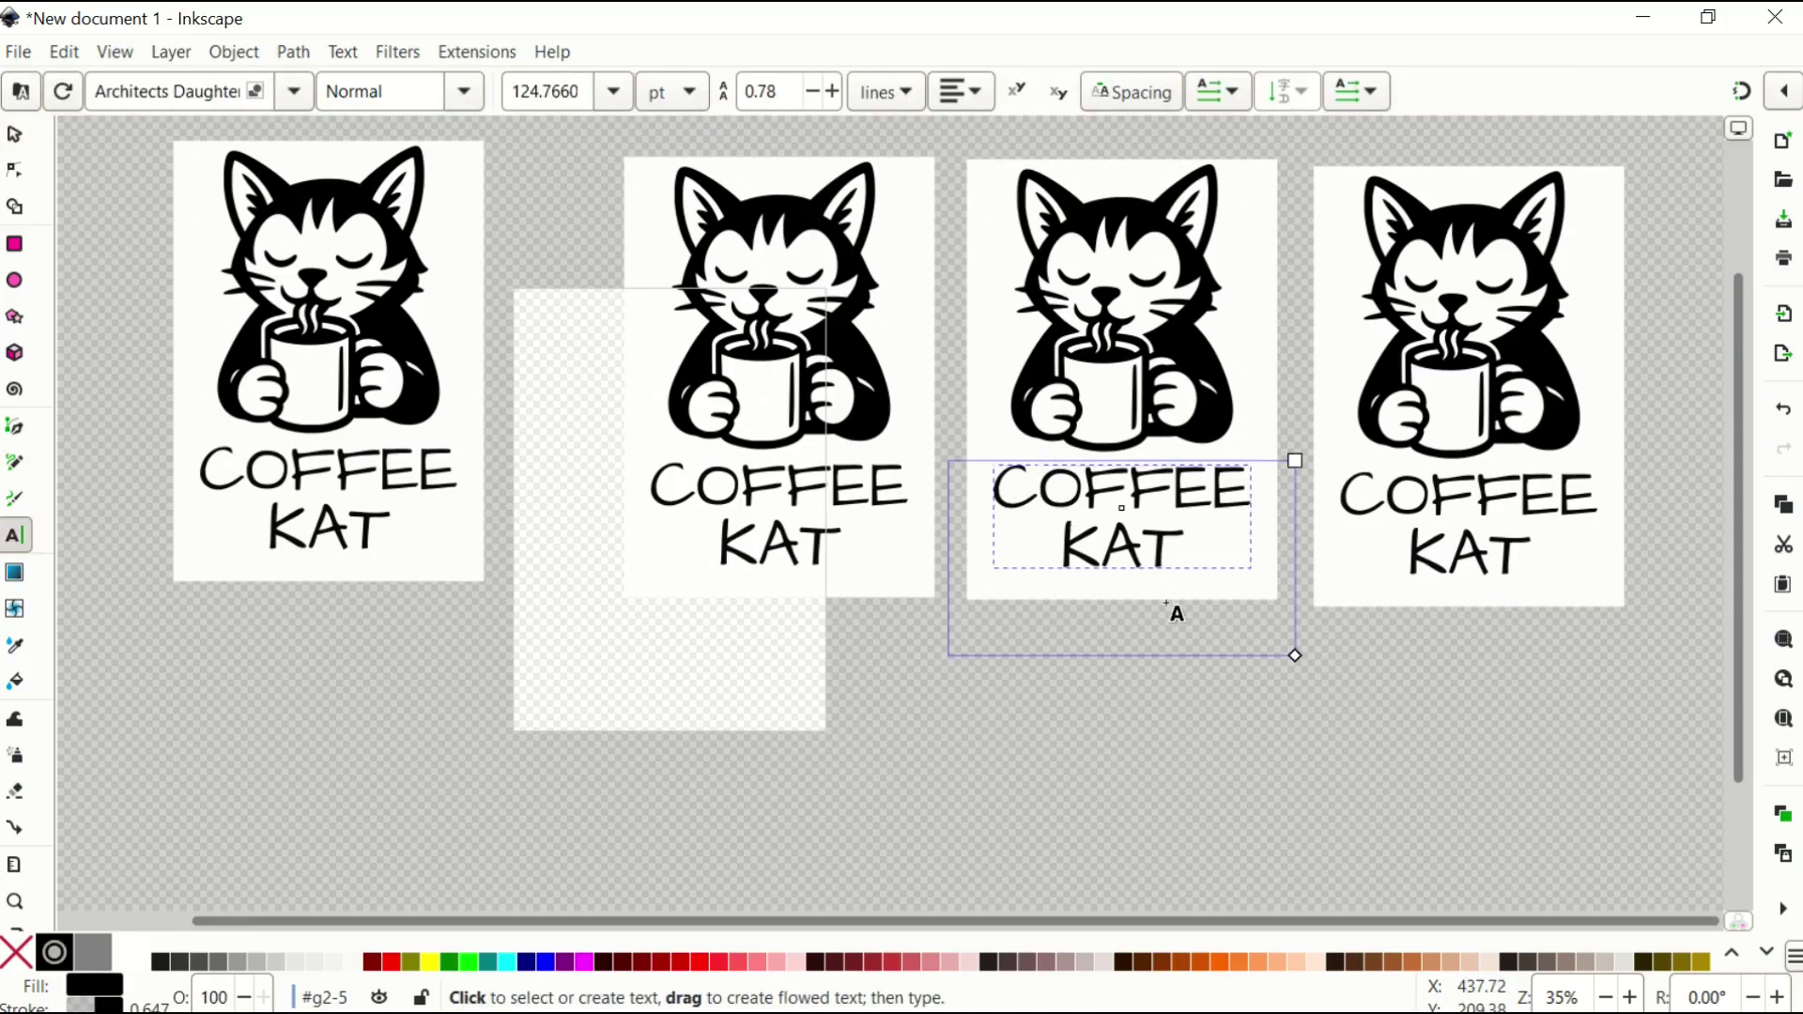
click(1181, 714)
click(1158, 792)
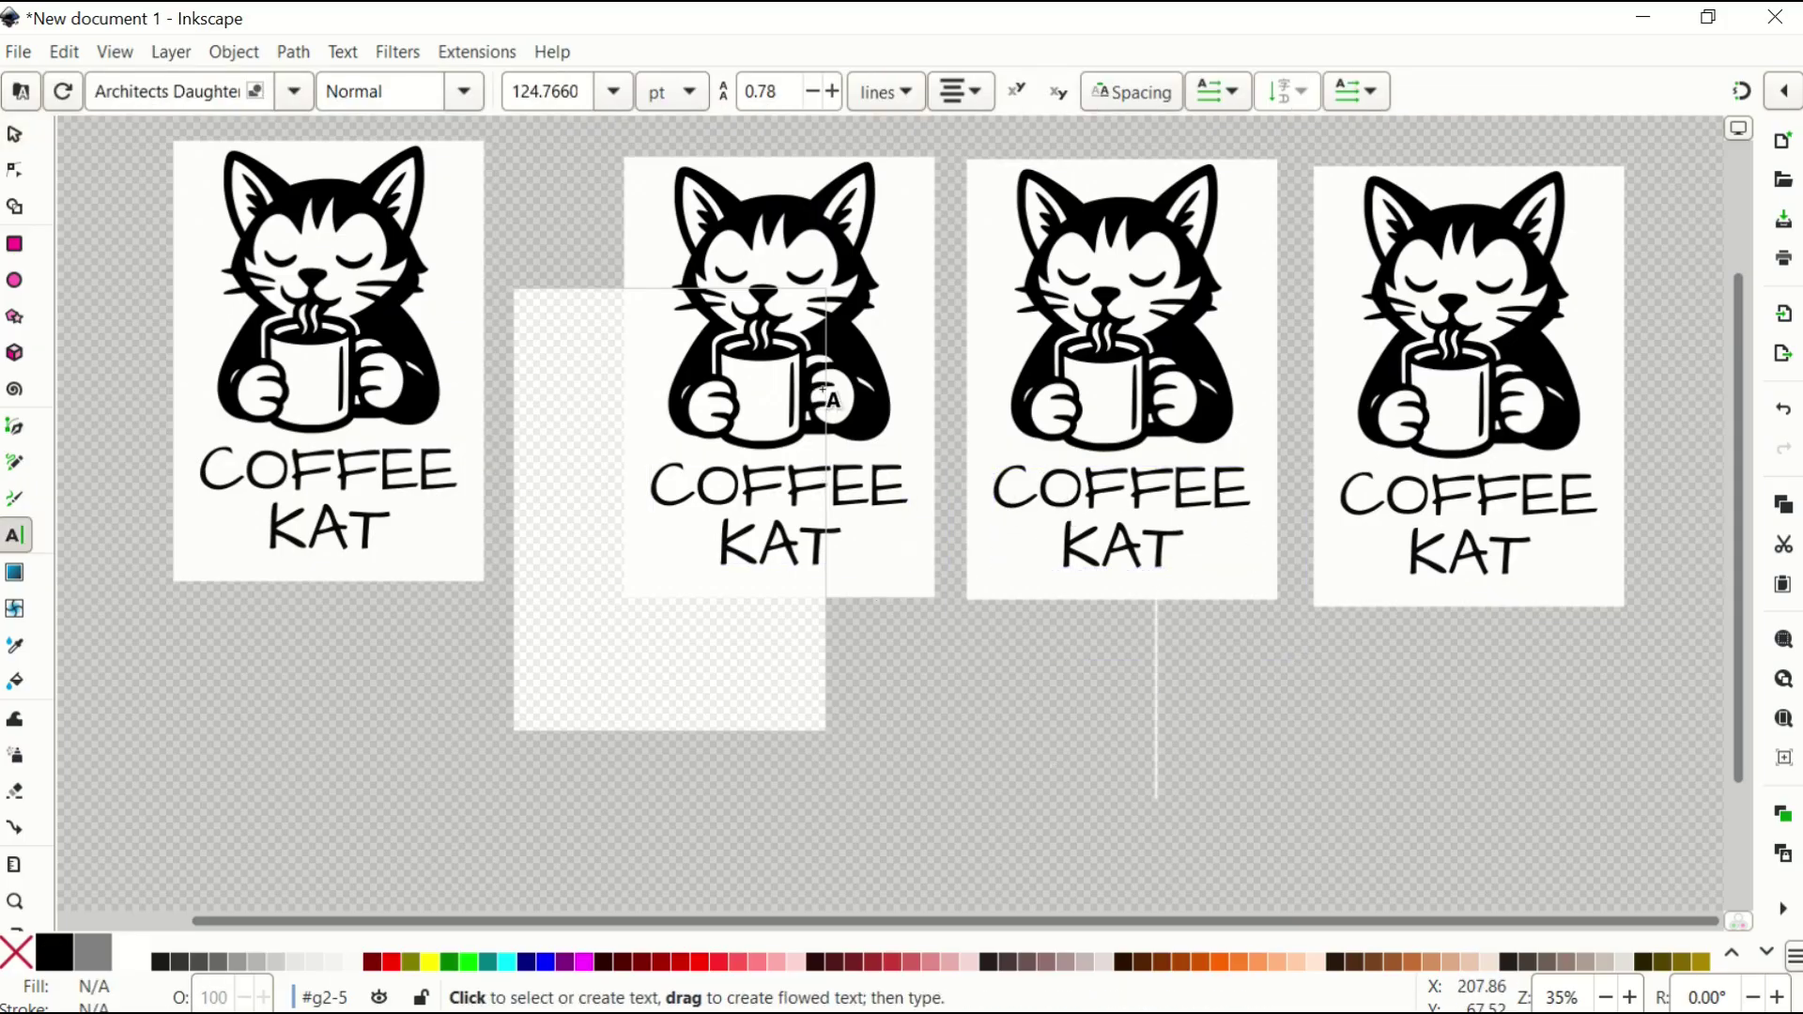
- Drag the leftmost design lower and delete the cat illustration inside its group
click(13, 133)
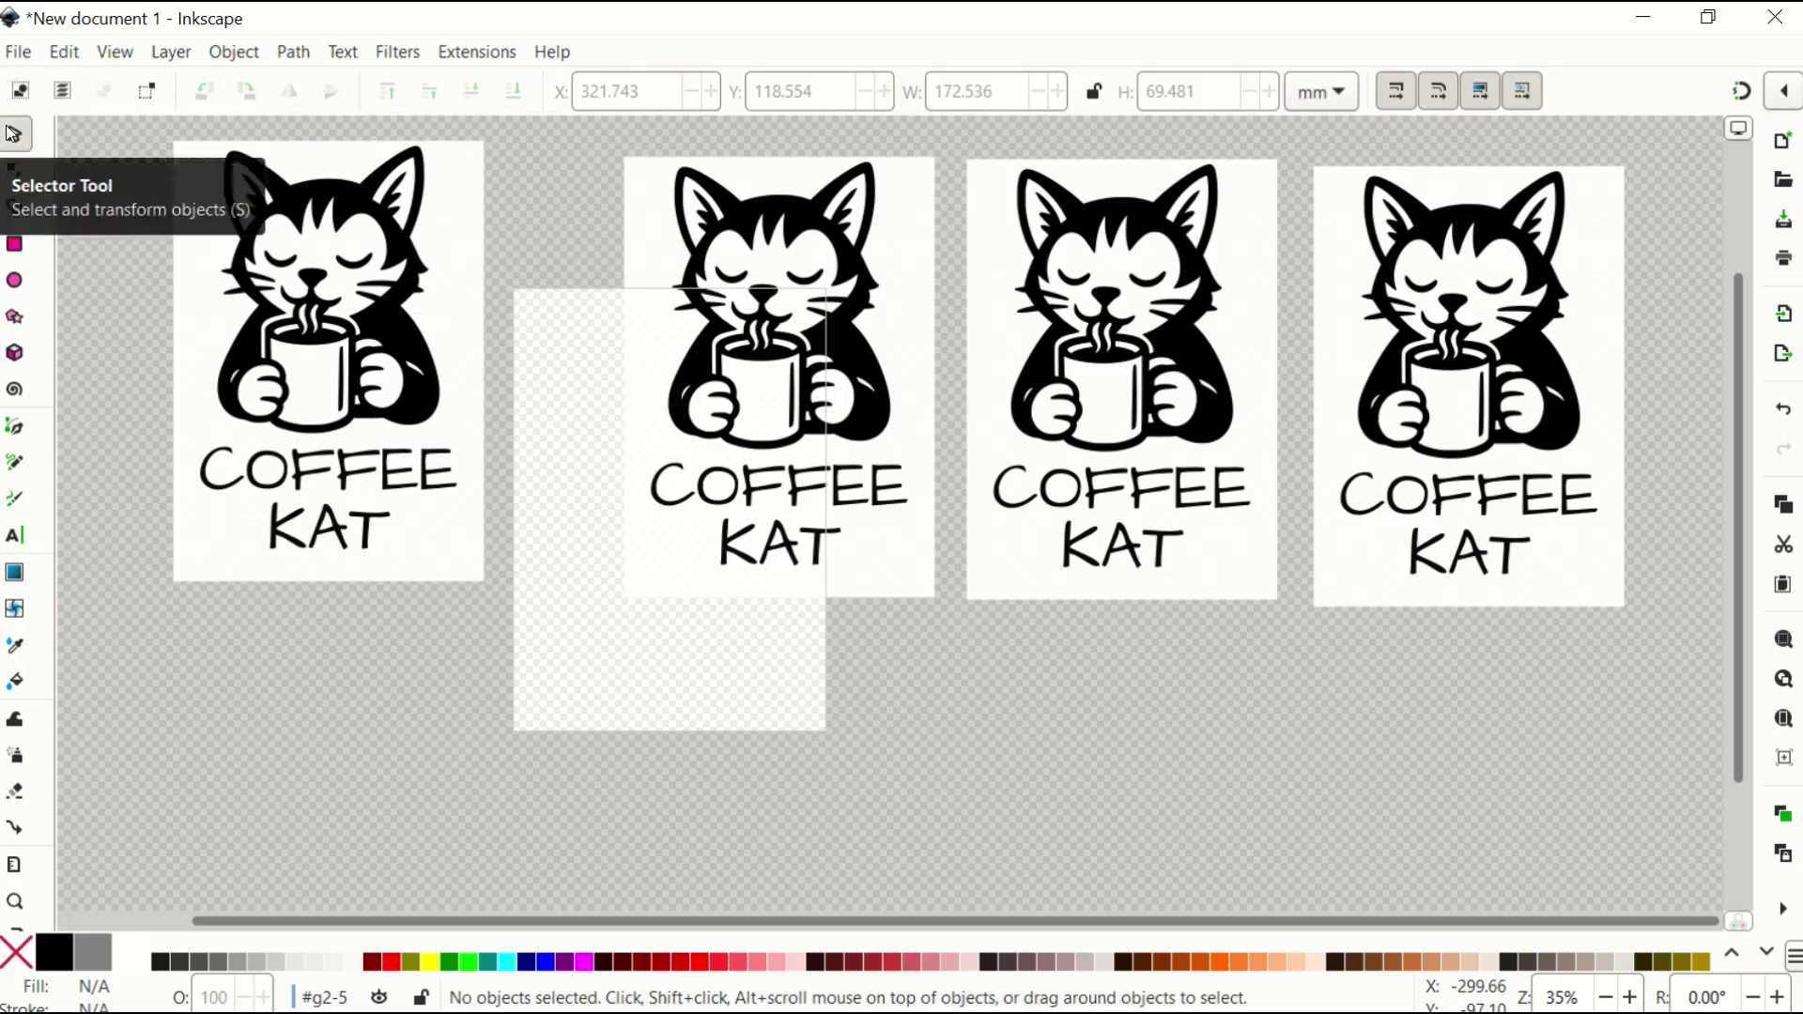
drag(377, 375, 392, 575)
double_click(391, 577)
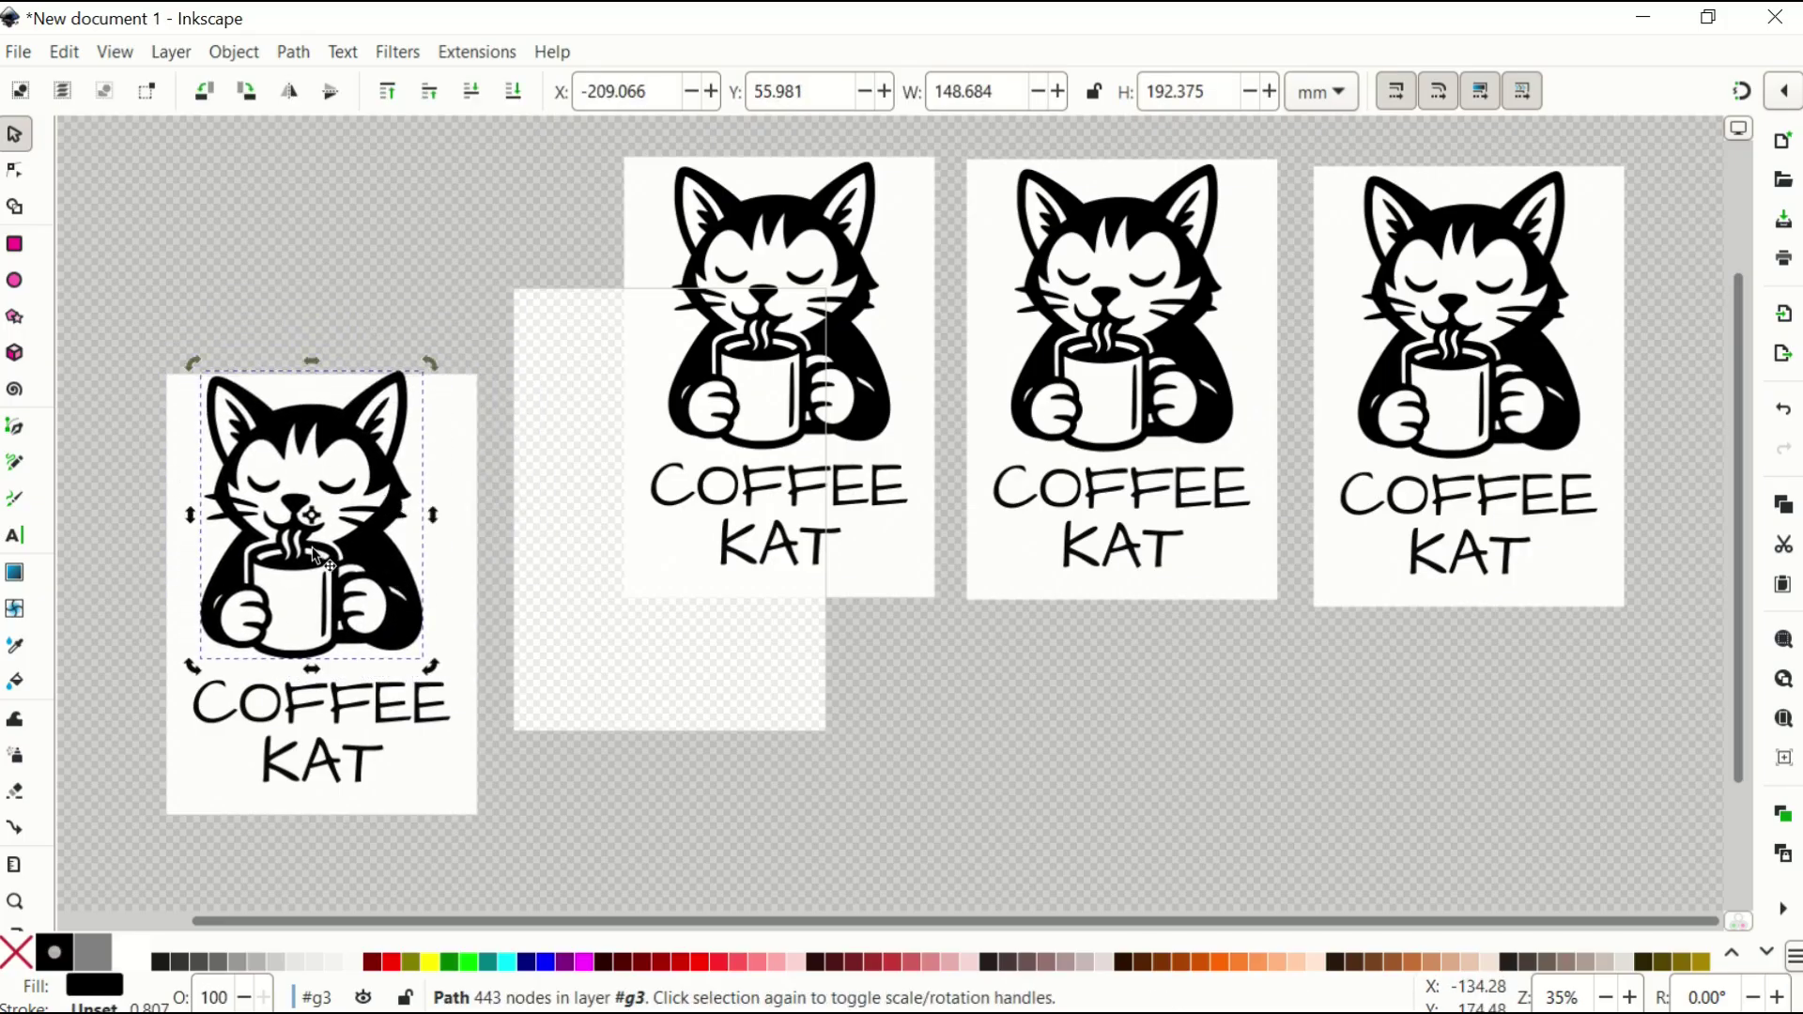
key(Delete)
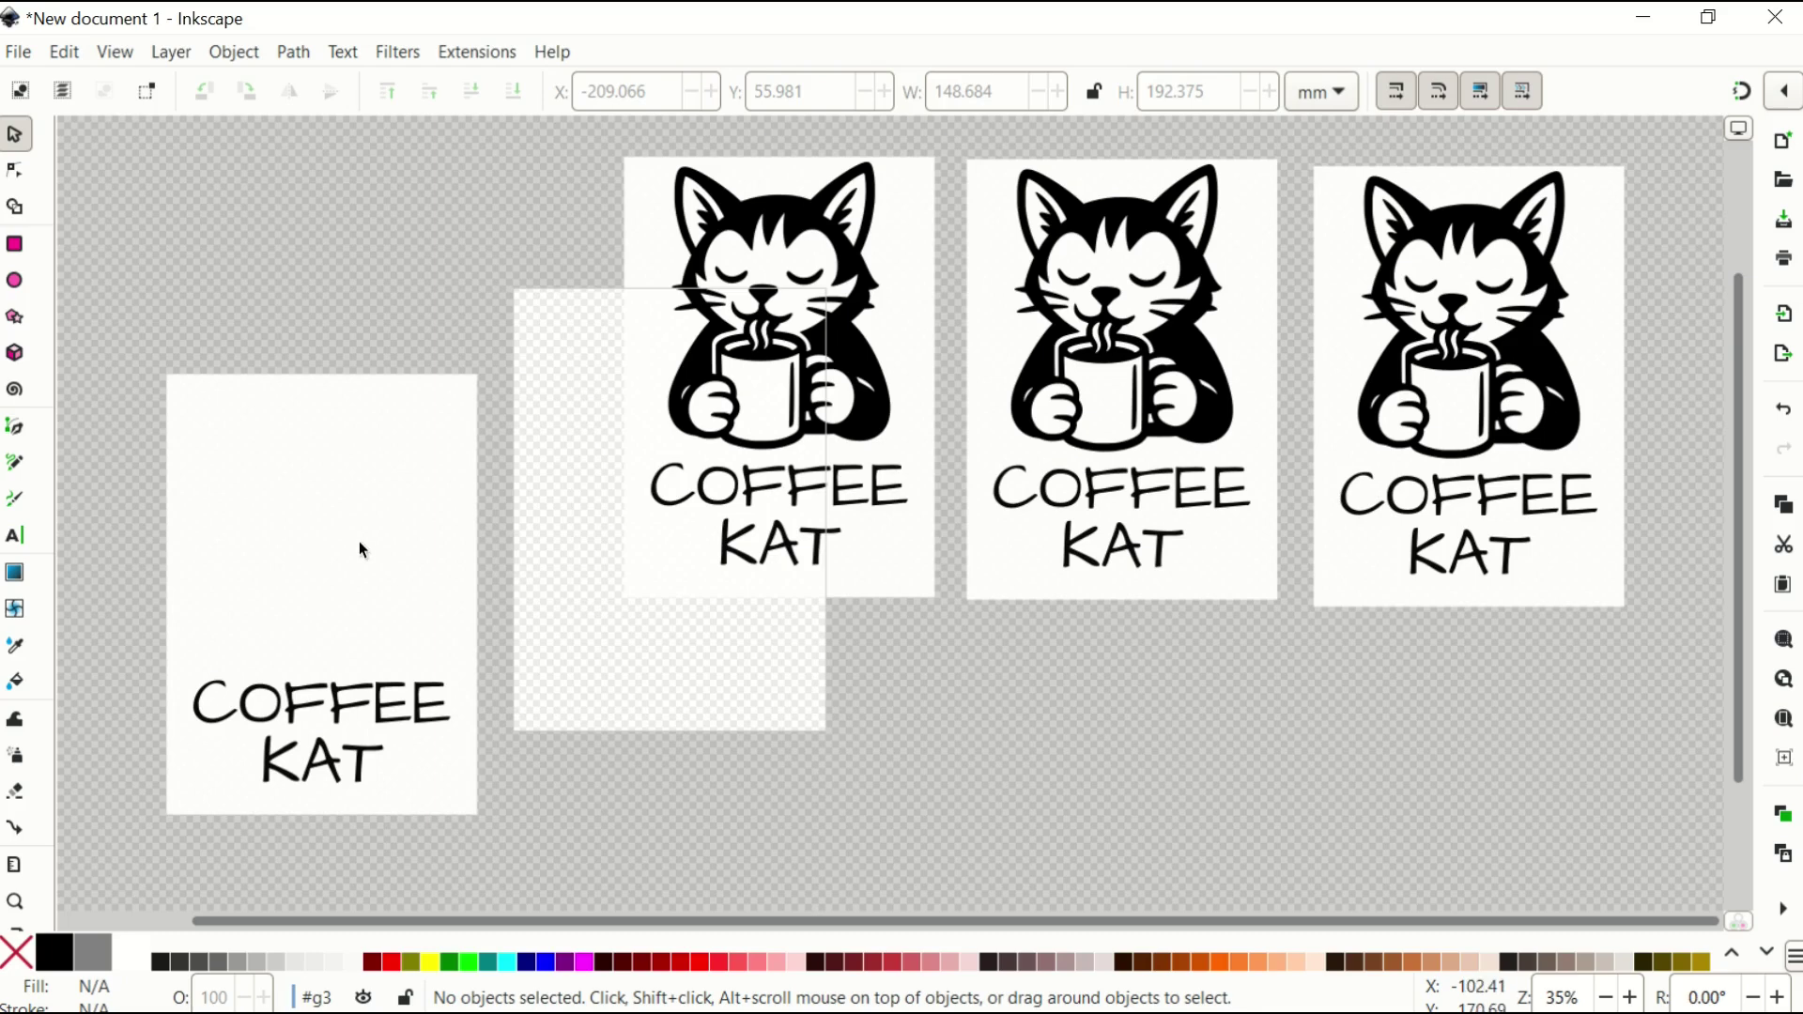